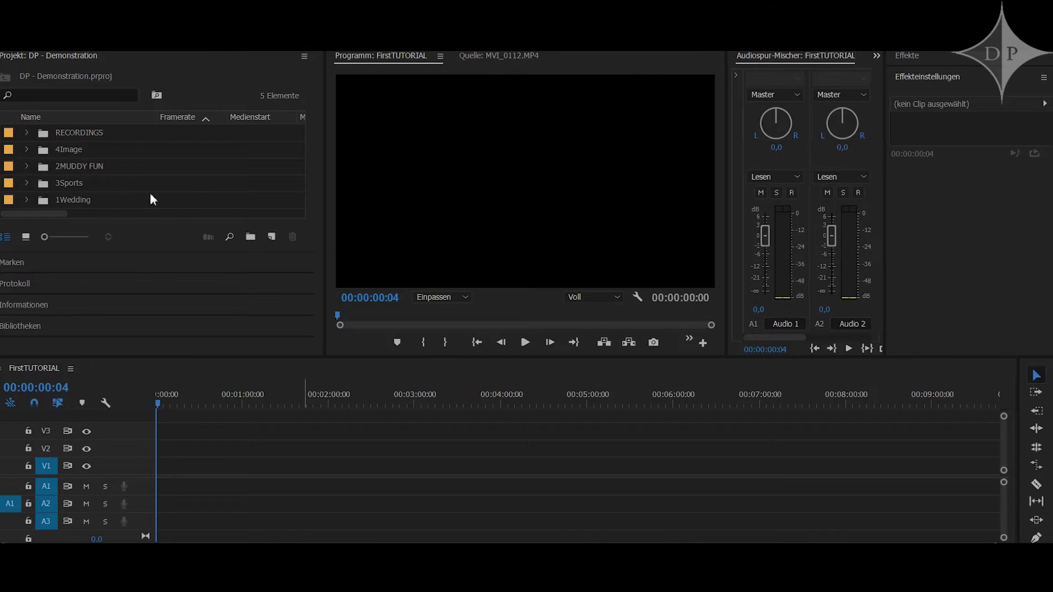
Expand the 1Wedding bin and turn MVI_0112.MOV through MVI_0120.MOV into a new sequence.
left_click(28, 196)
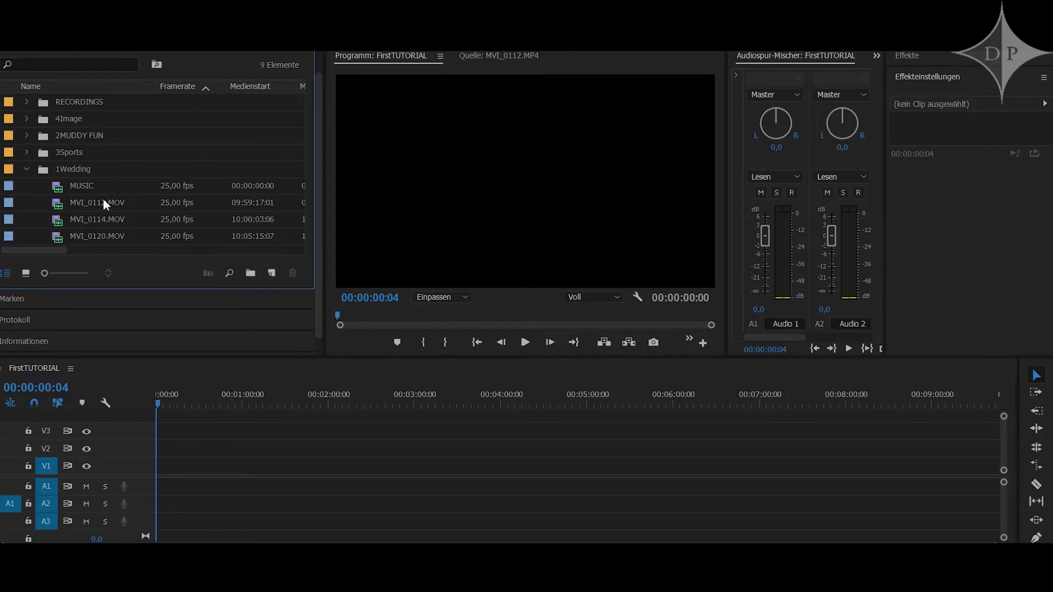
left_click(104, 203)
left_click(115, 236, "shift")
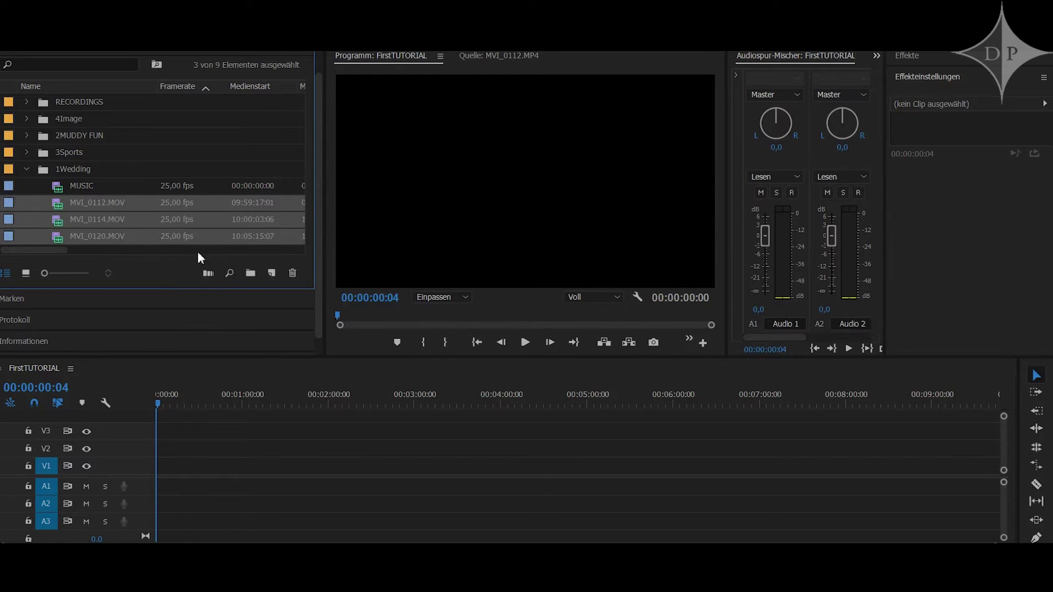
left_click_drag(122, 238, 270, 273)
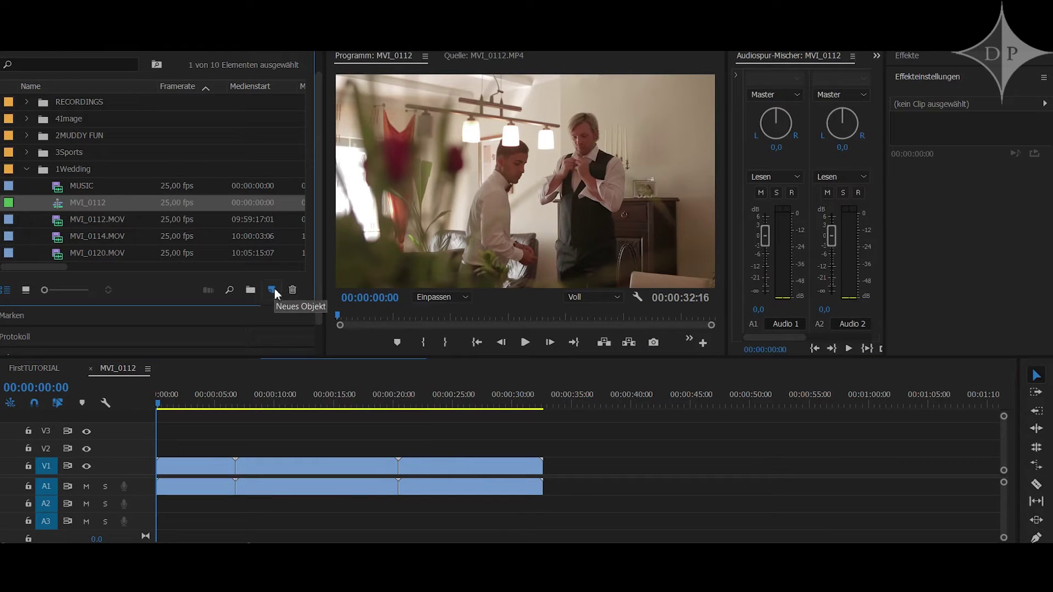
Enlarge the timeline tracks to show clip thumbnails and park the playhead near the clips' start.
left_click(274, 290)
left_click(215, 268)
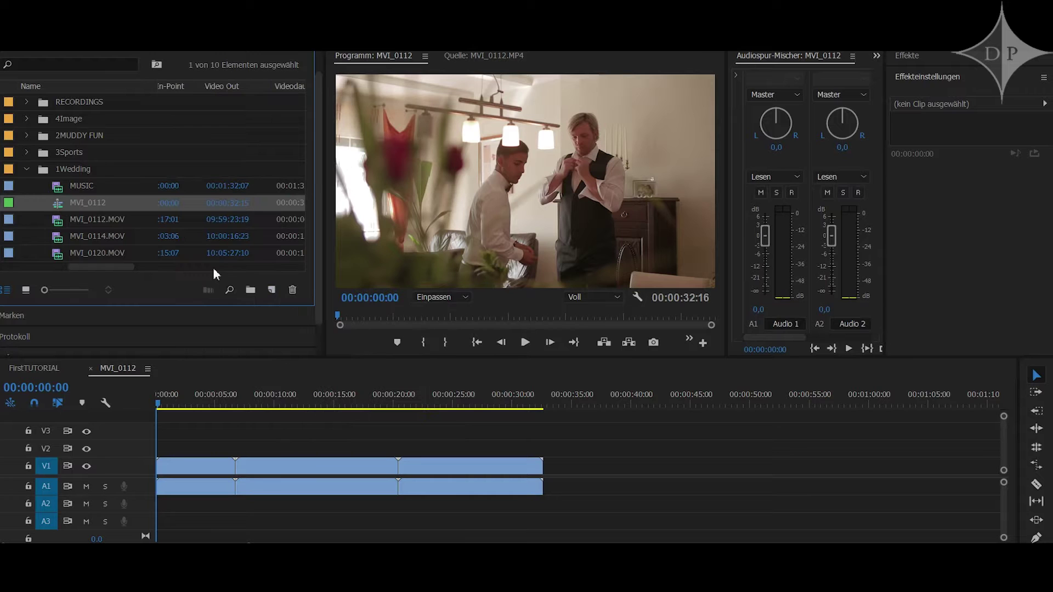
left_click(199, 434)
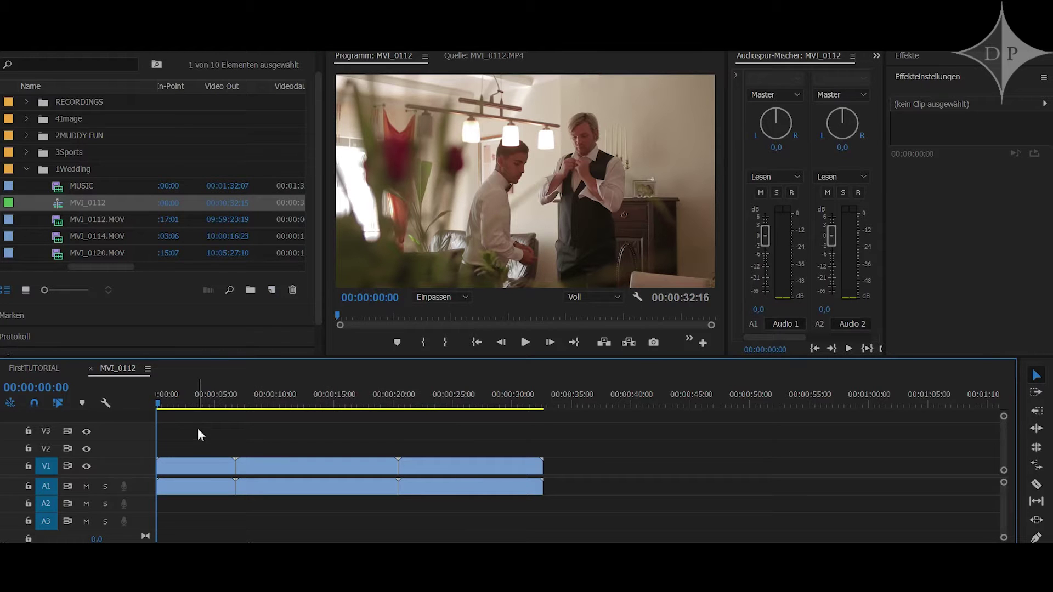
key("shift+equal")
left_click(169, 405)
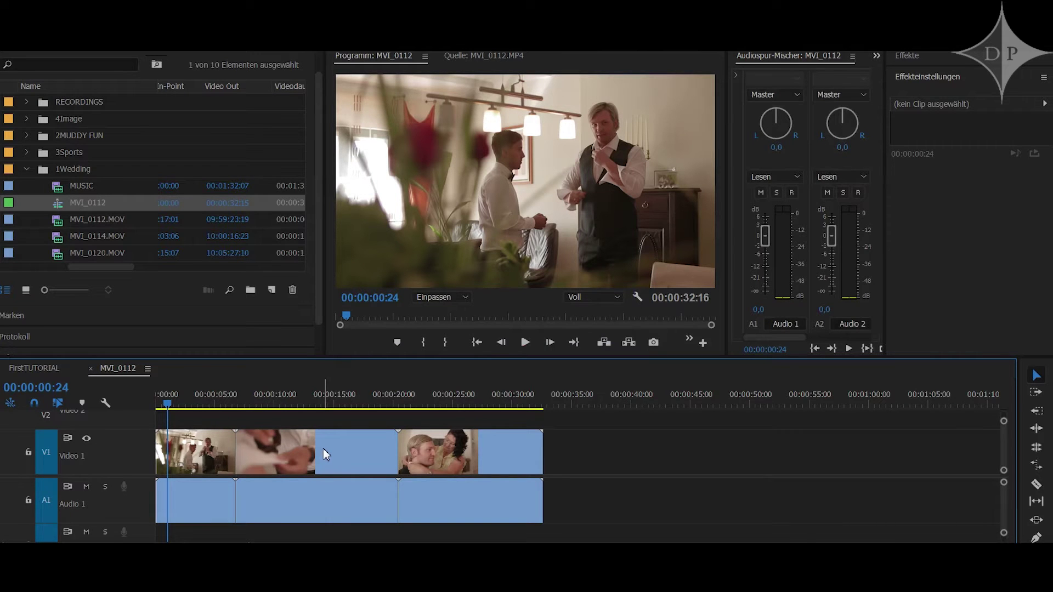
Rename the MVI_0112 sequence to ROHSCHNITT and bring up its context menu.
left_click(90, 204)
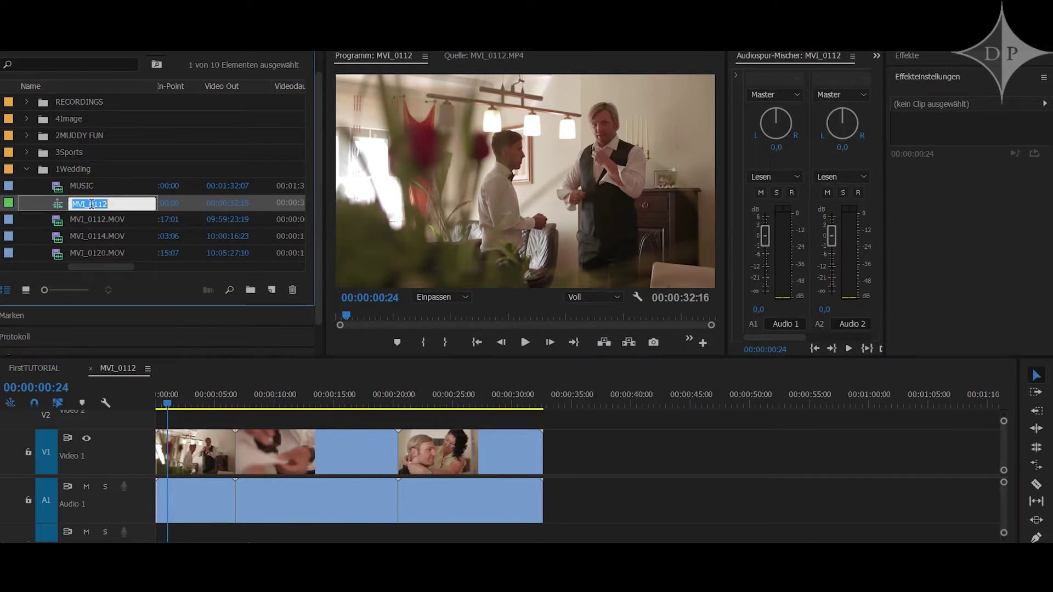
type("ROHSCHNITT")
left_click(65, 205)
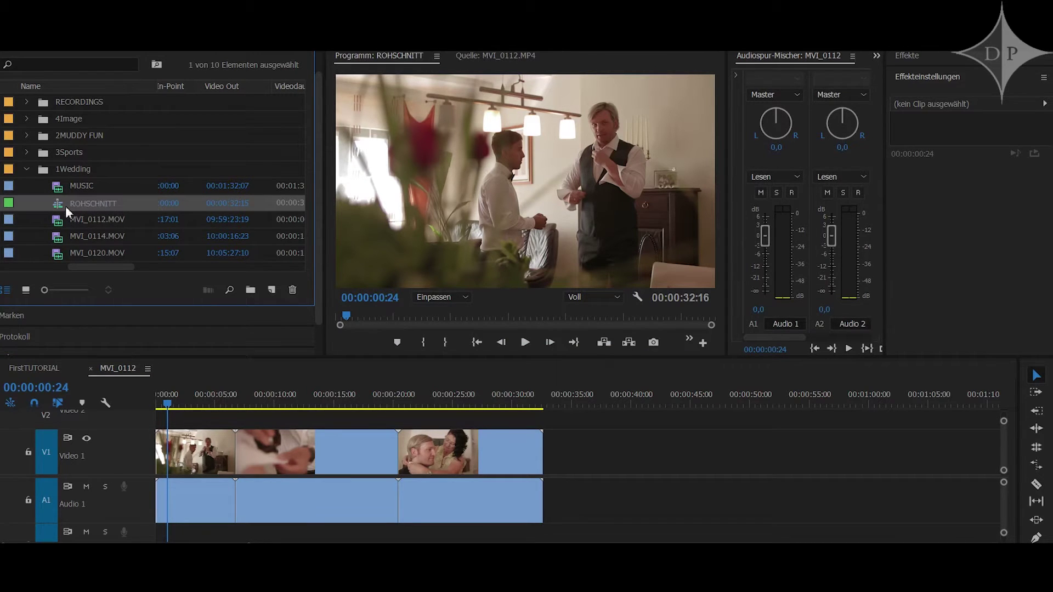
right_click(60, 202)
Duplicate ROHSCHNITT and name the copy FEINSCHNITT.
left_click(128, 71)
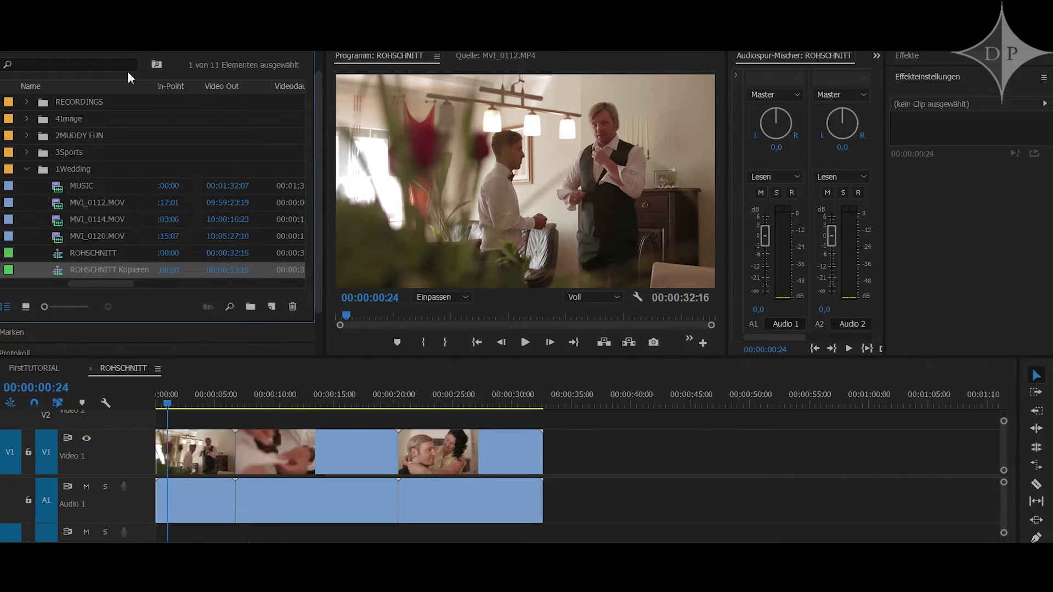
left_click(102, 269)
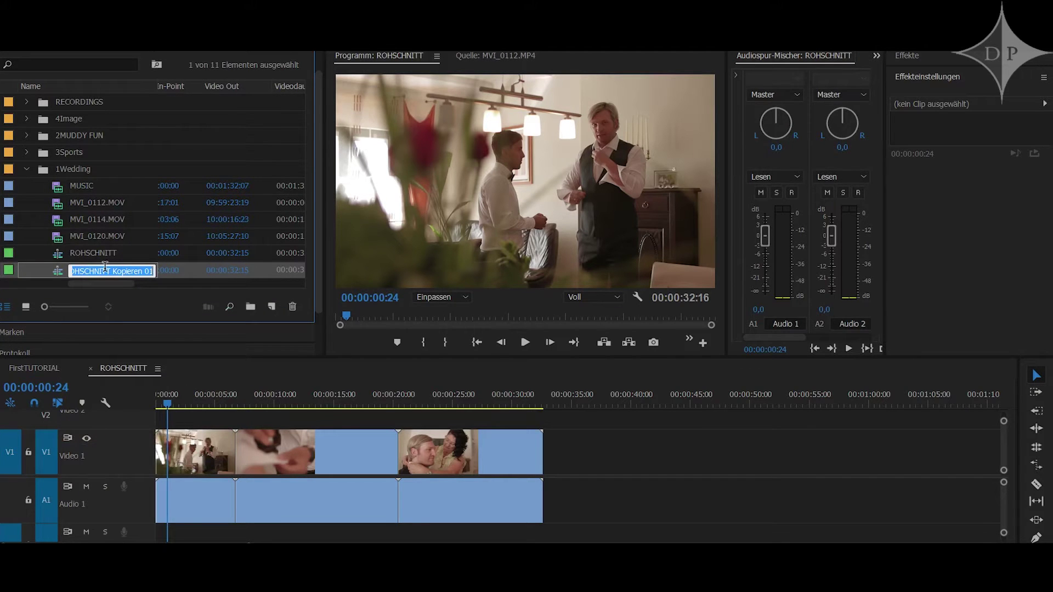
type("FEINSCHNITT")
key("Return")
Open FEINSCHNITT in the timeline with the playhead at the start, and close FirstTUTORIAL.
double_click(94, 271)
key("Home")
left_click(50, 365)
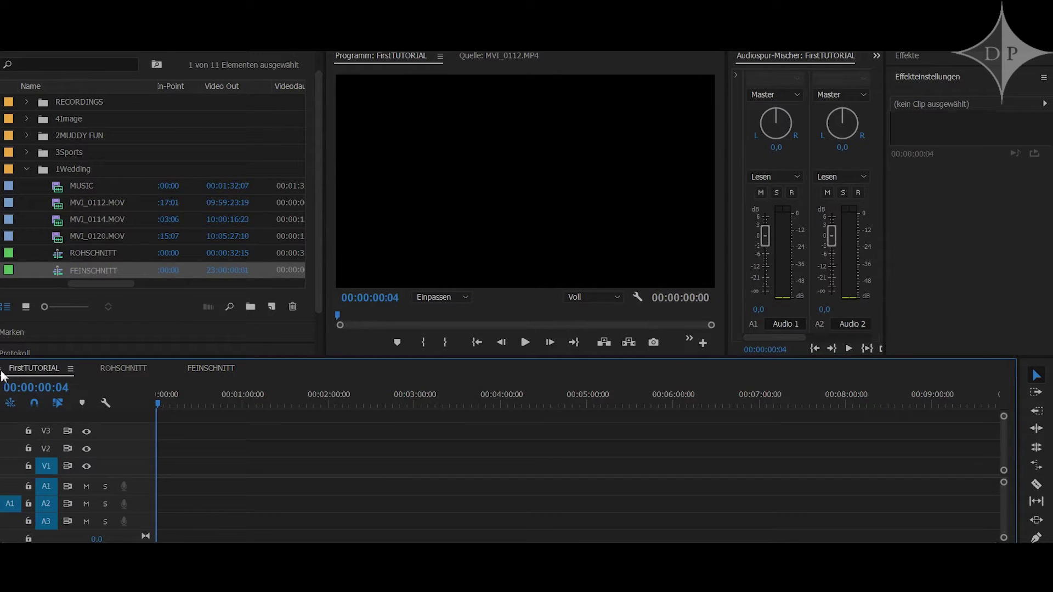
left_click(2, 369)
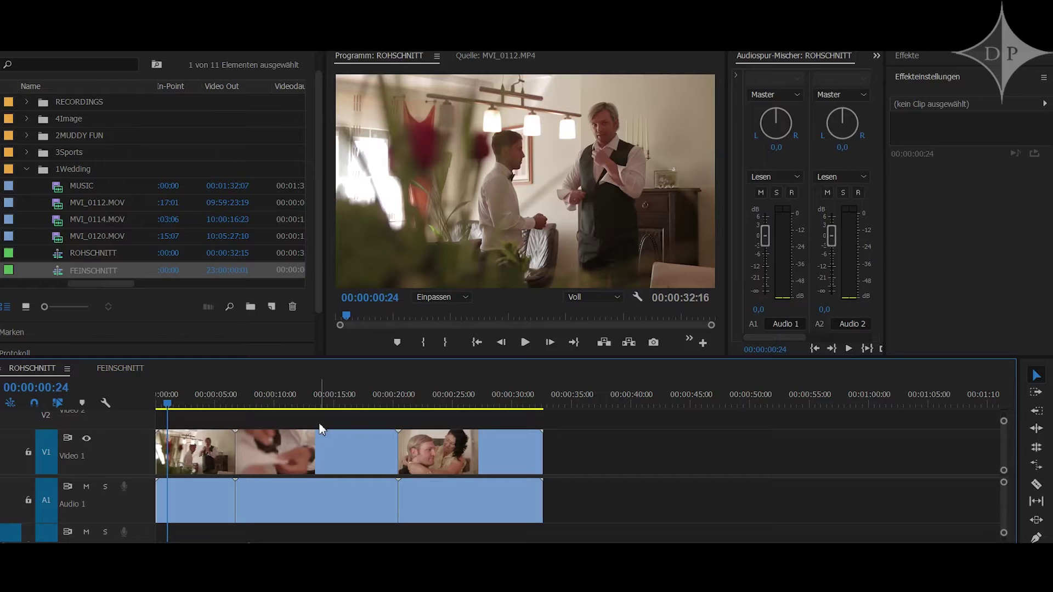
Zoom the ROHSCHNITT timeline out, then in until the three clips fill the width.
key("minus")
key("minus")
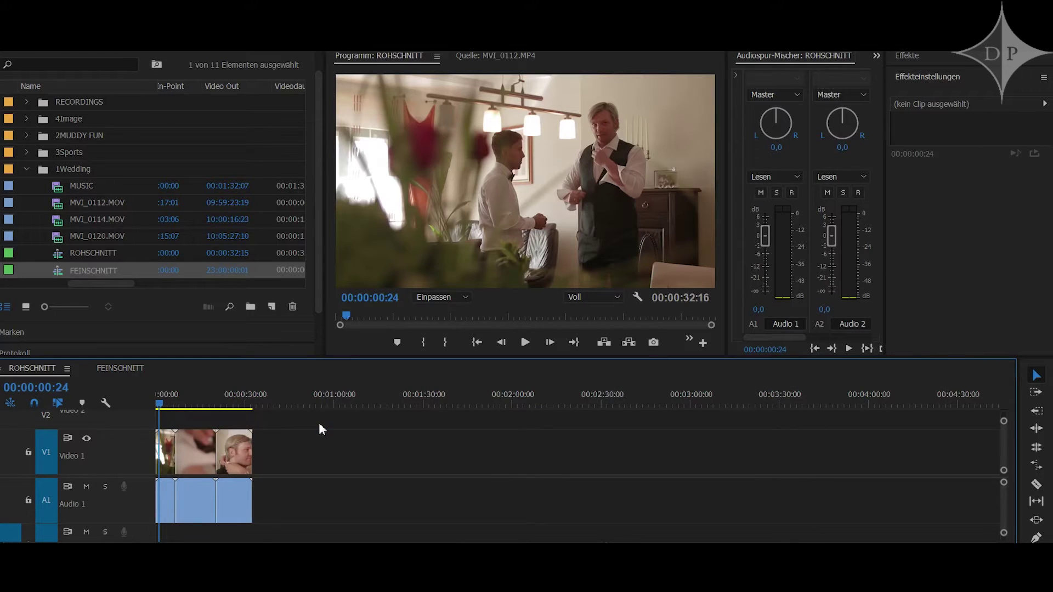
key("equal")
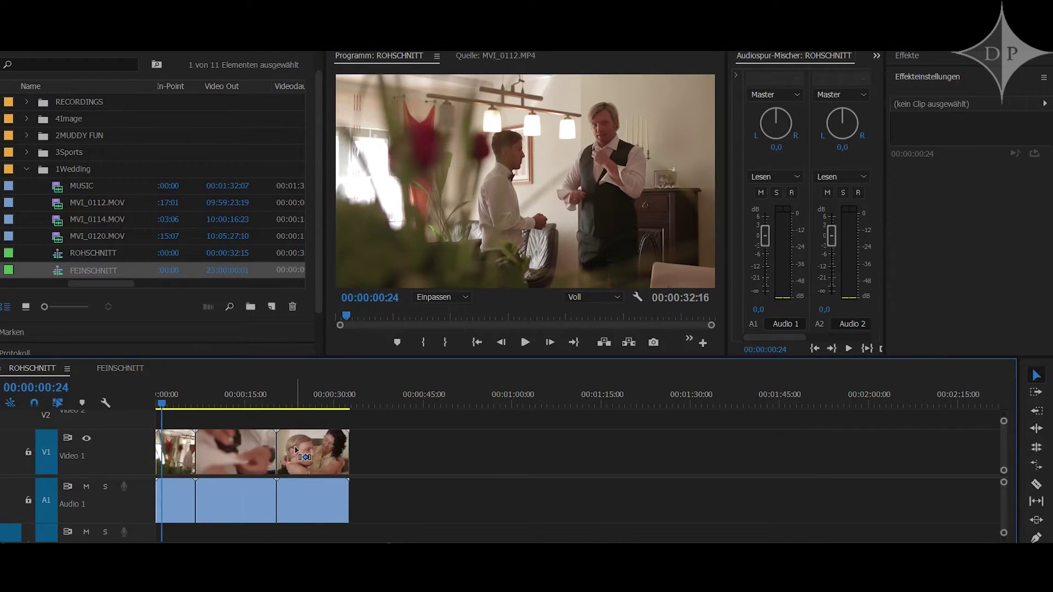
key("equal")
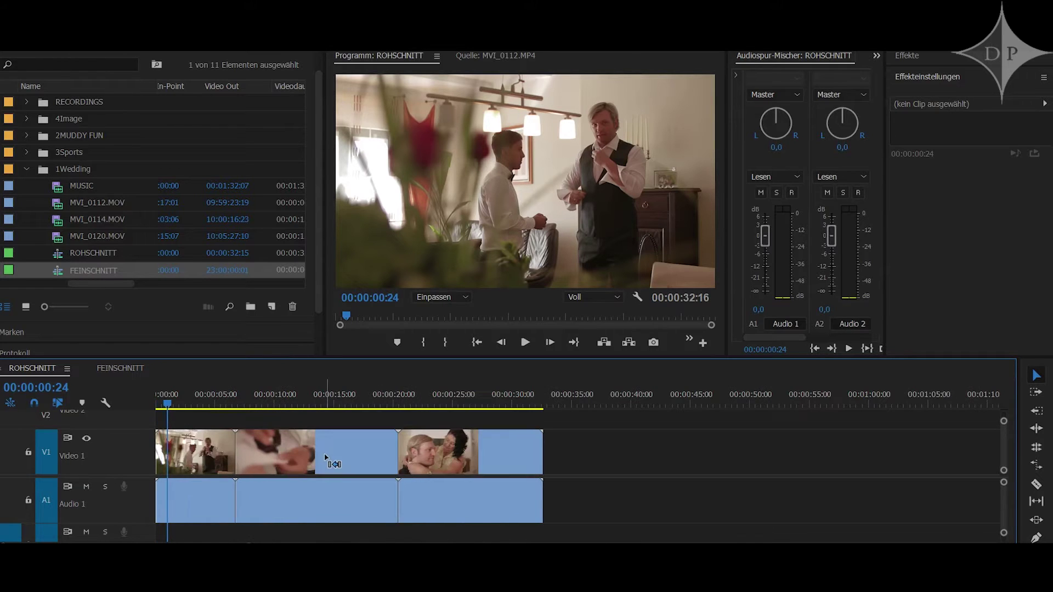
key("equal")
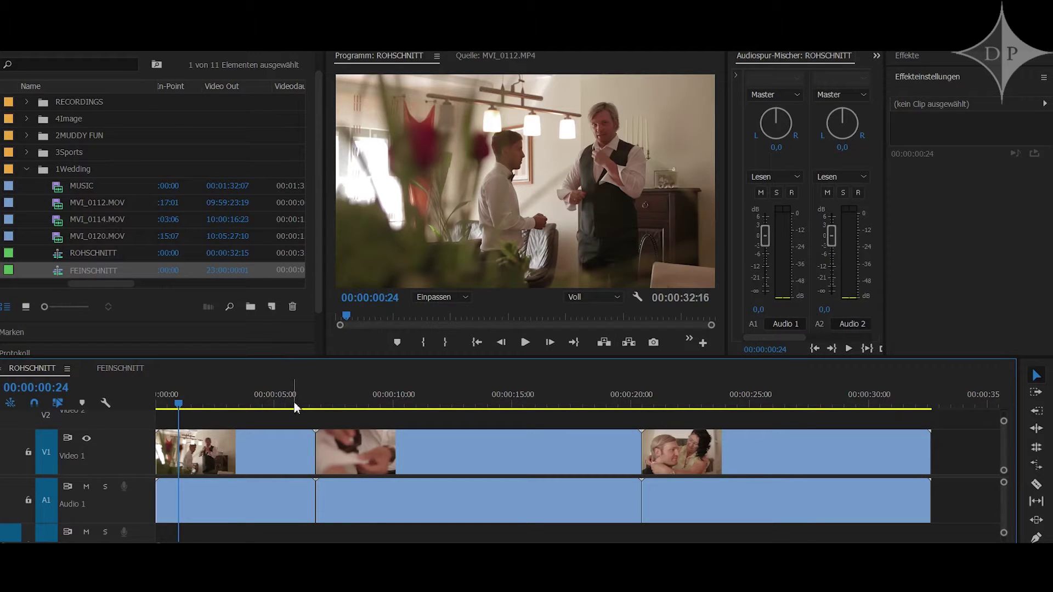
Scrub through the rough cut and play it back from the playhead.
mouse_move(213, 405)
left_mouse_down()
mouse_move(369, 408)
mouse_move(210, 494)
left_mouse_up()
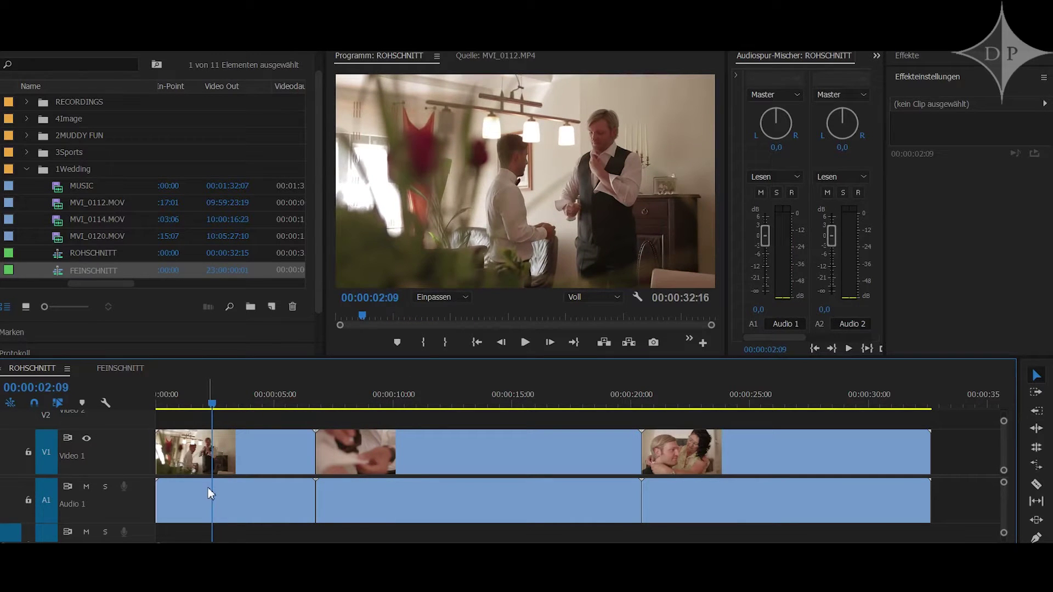
key("space")
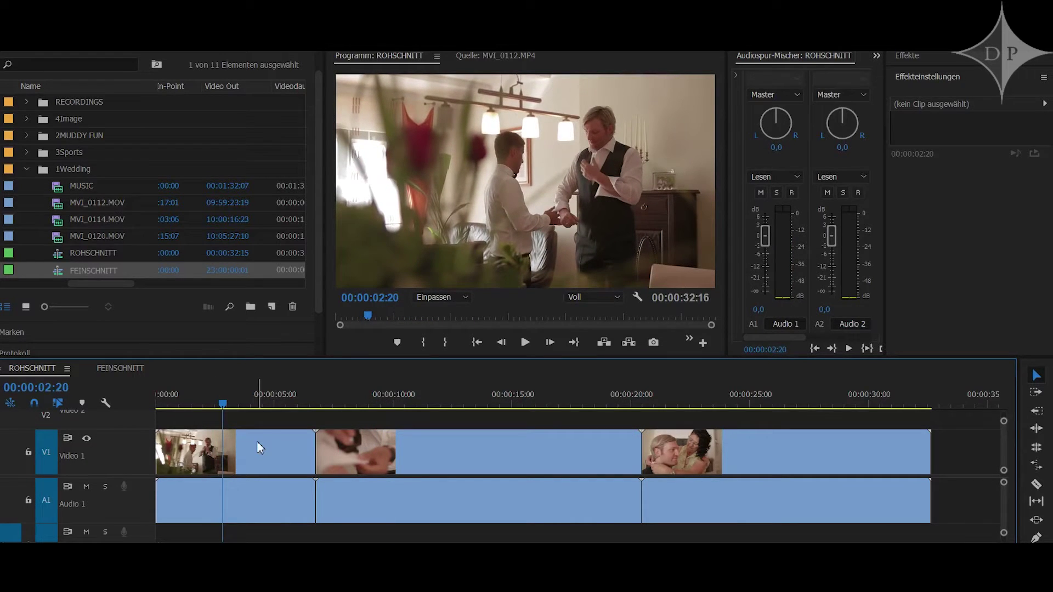
mouse_move(256, 440)
left_click(27, 44)
left_click(86, 363)
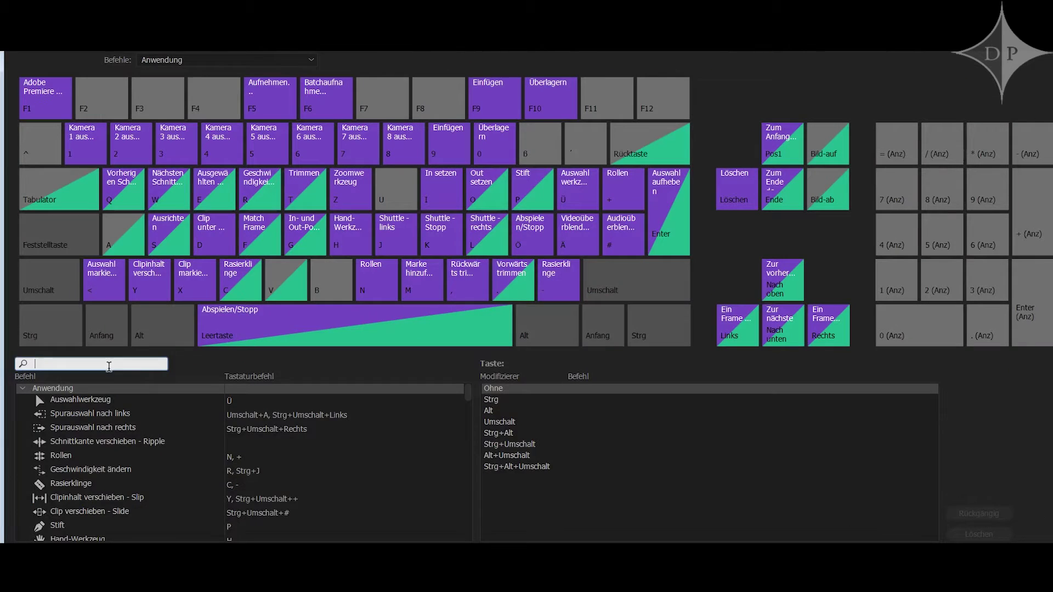
type("cursor")
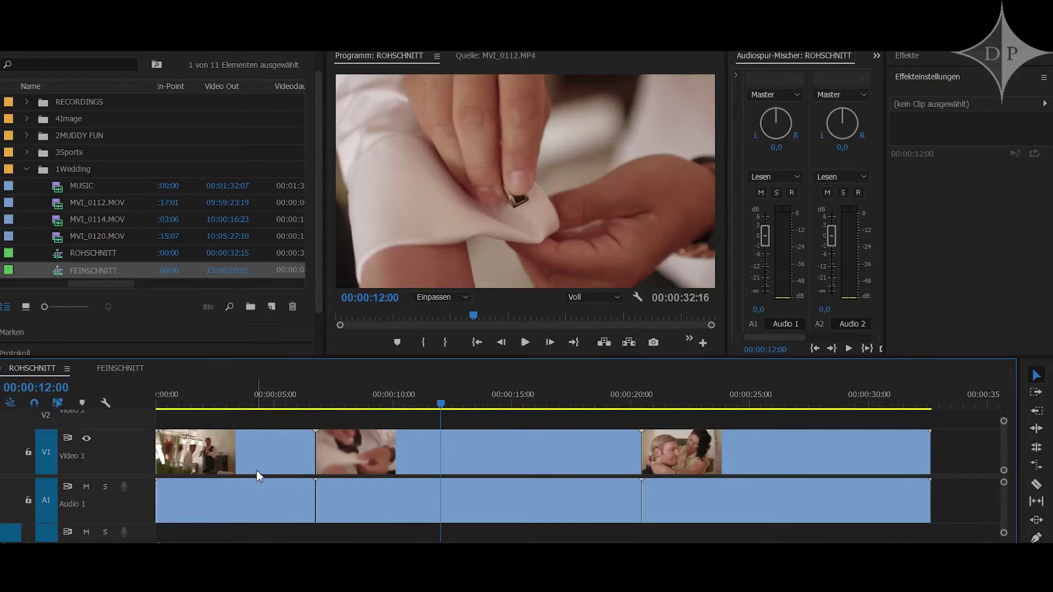
Scrub the first MVI_0112.MOV clip and split it at about 00:00:02:16.
left_click(211, 453)
left_click_drag(211, 453, 264, 462)
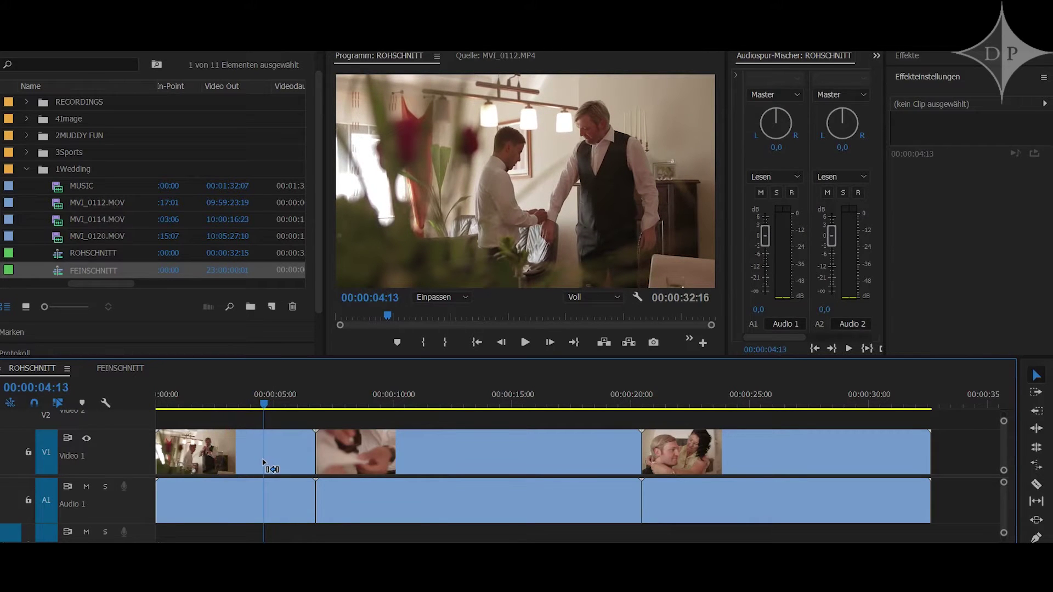
key("=")
key("=")
left_click(524, 460)
mouse_move(524, 459)
left_mouse_down()
mouse_move(634, 466)
mouse_move(439, 465)
left_mouse_up()
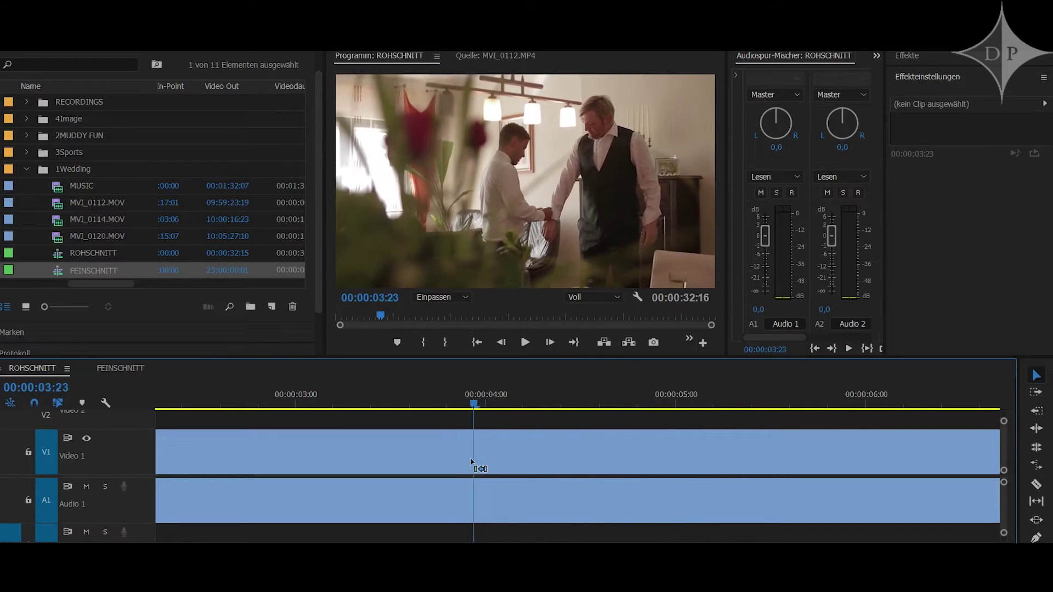
key("backslash")
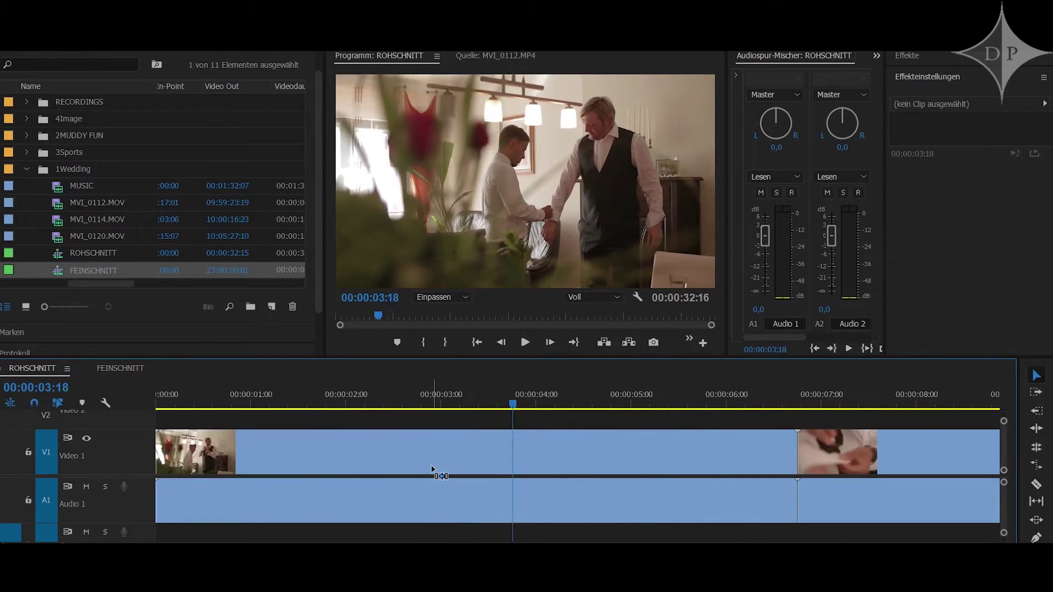
left_click_drag(183, 462, 218, 464)
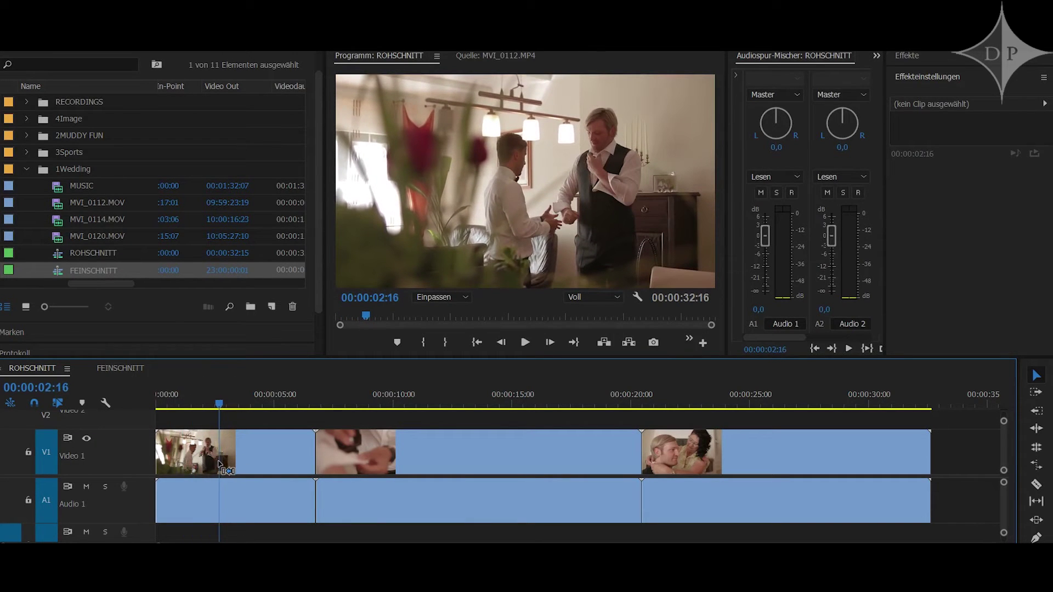
left_click(219, 463)
Find the second cut at 00:00:06:12 and select the 00:00:03:22 piece between the cuts.
key("=")
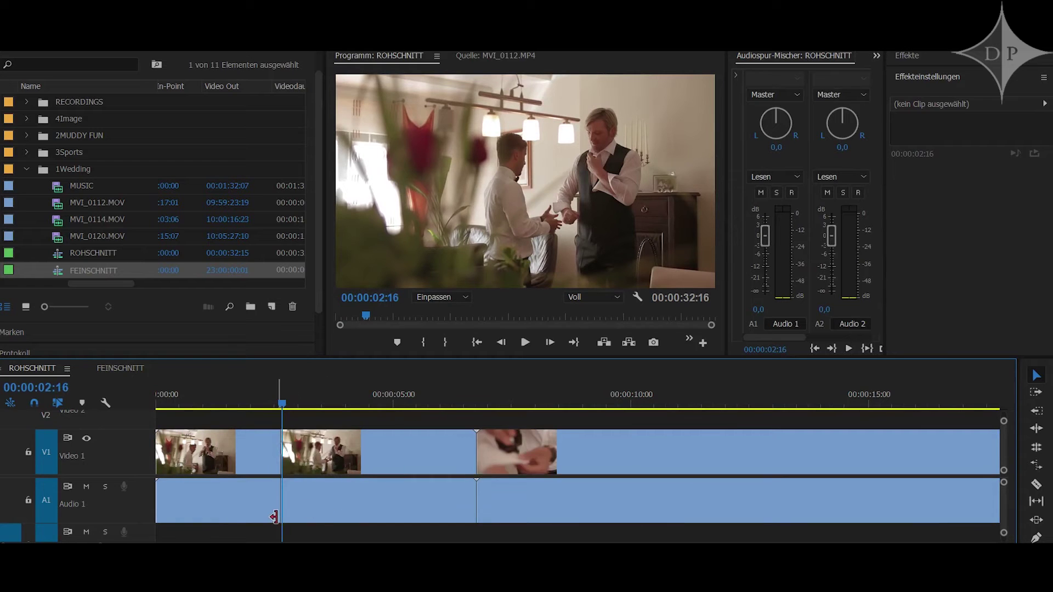
left_click_drag(274, 515, 290, 458)
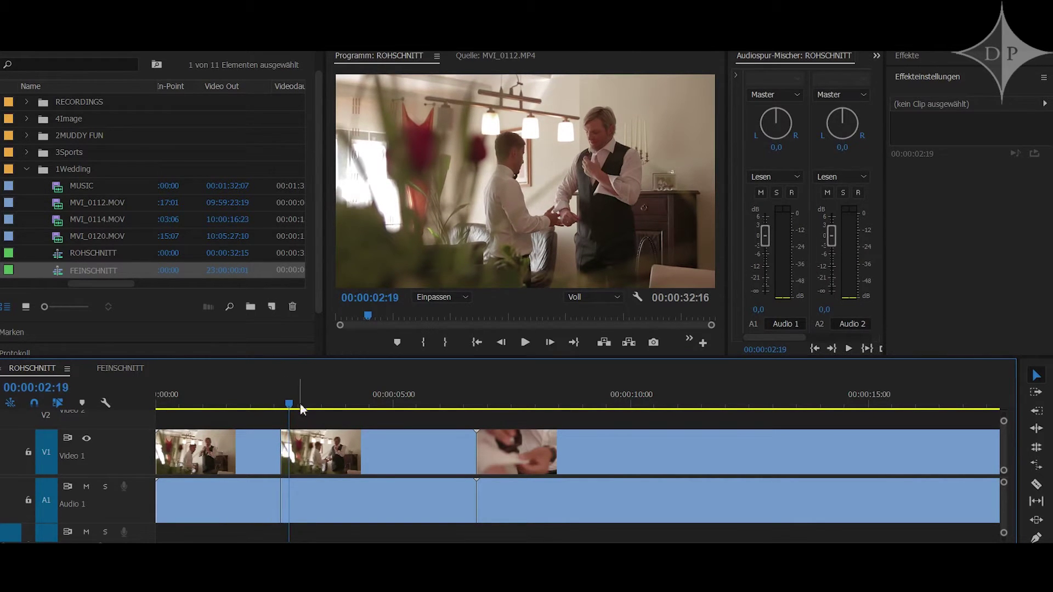
left_click(351, 400)
mouse_move(314, 400)
left_mouse_down()
mouse_move(323, 471)
mouse_move(465, 472)
left_mouse_up()
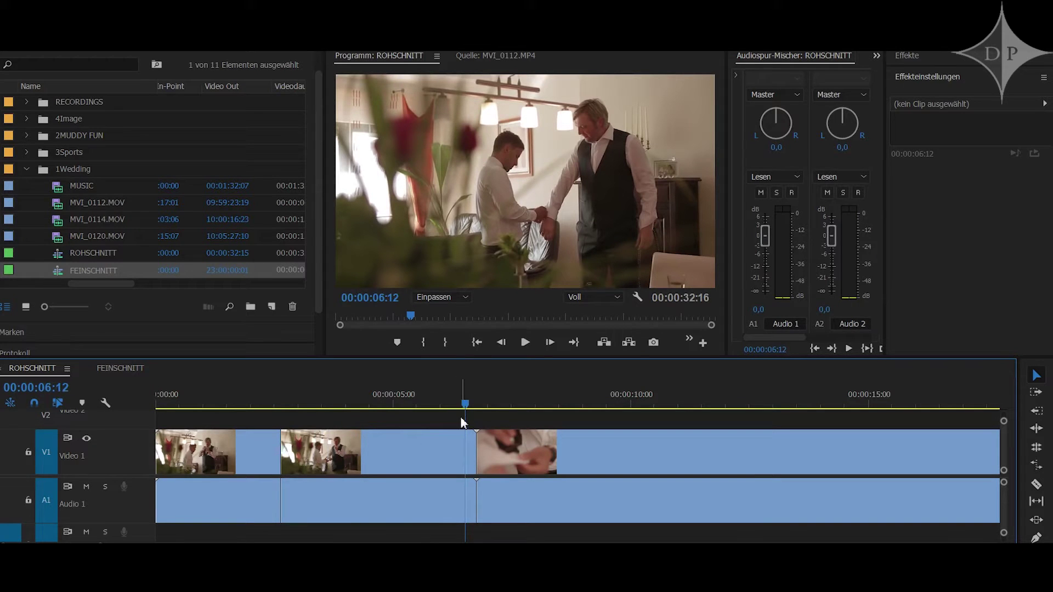
left_click(366, 466)
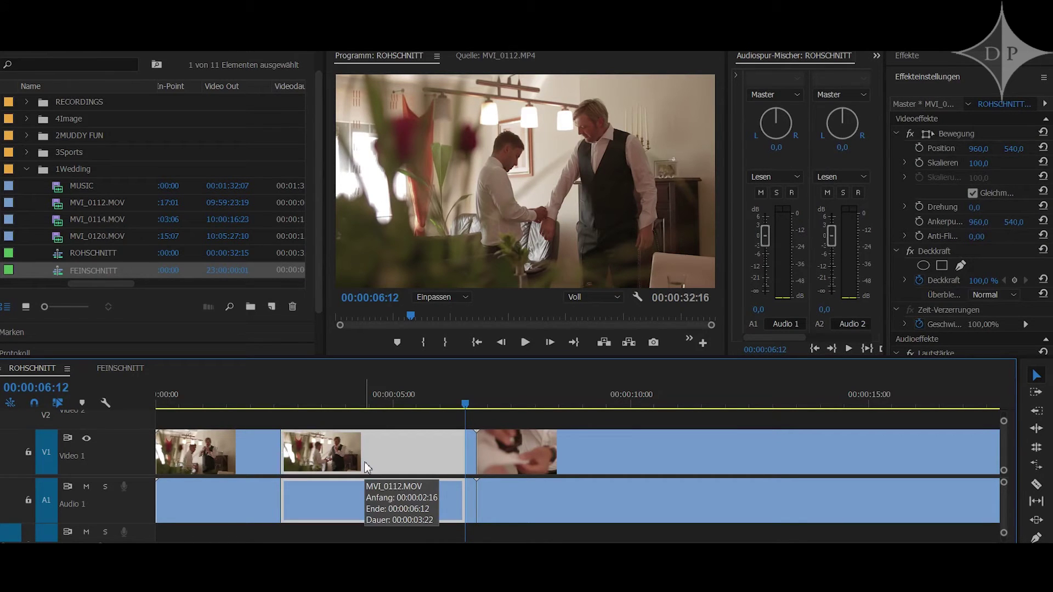
Move the isolated piece out of ROHSCHNITT to the start of FEINSCHNITT.
key("Delete")
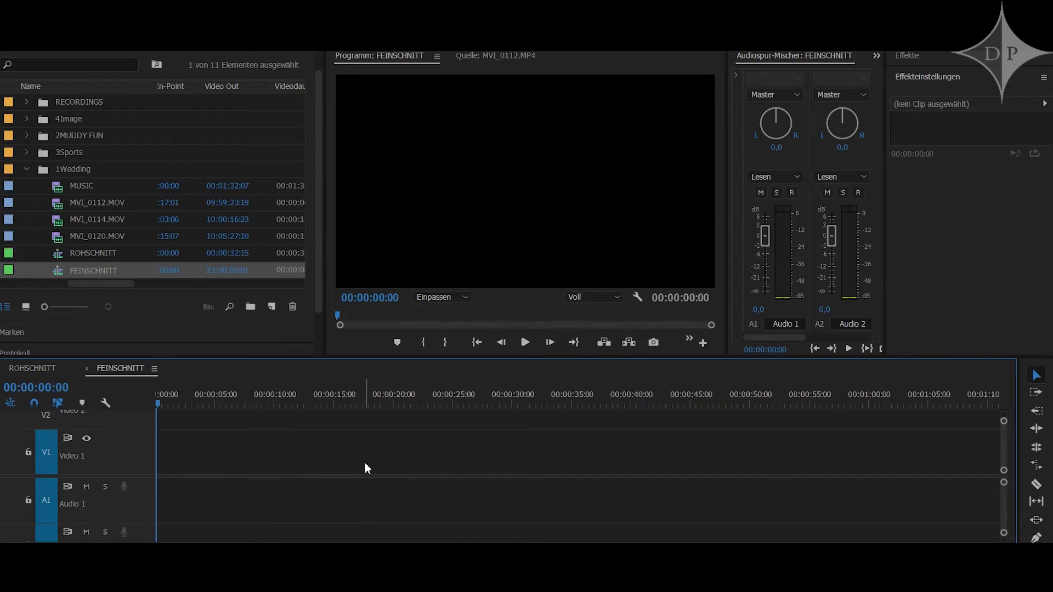
key("ctrl+v")
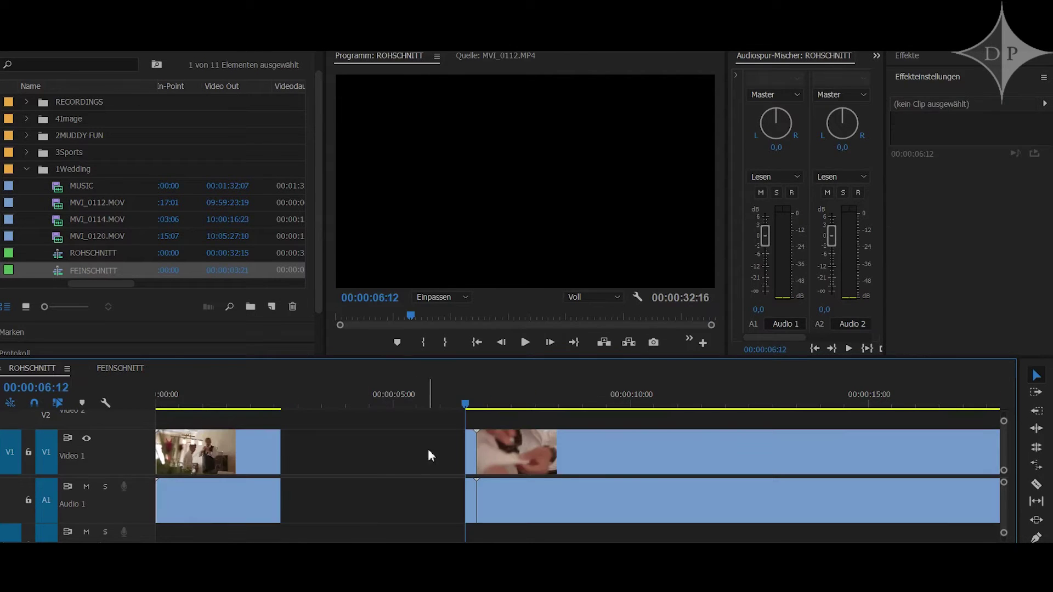
key("backslash")
Split the ROHSCHNITT footage with Ctrl+K at about 13:20 and 19:11.
left_click_drag(346, 454, 464, 451)
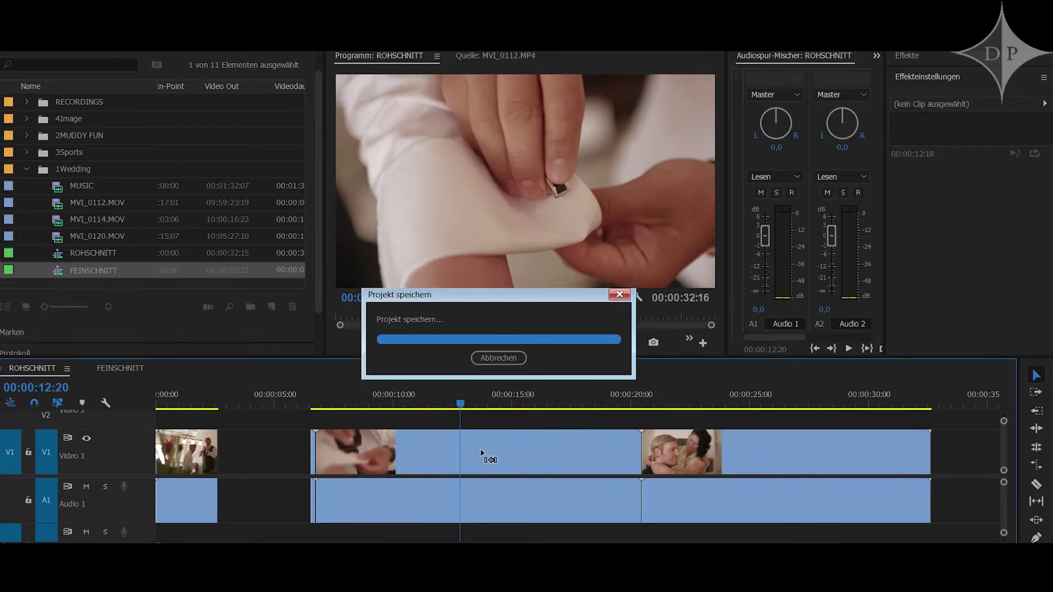
left_click_drag(465, 452, 483, 443)
key("ctrl+k")
key("equal")
left_click_drag(598, 445, 854, 444)
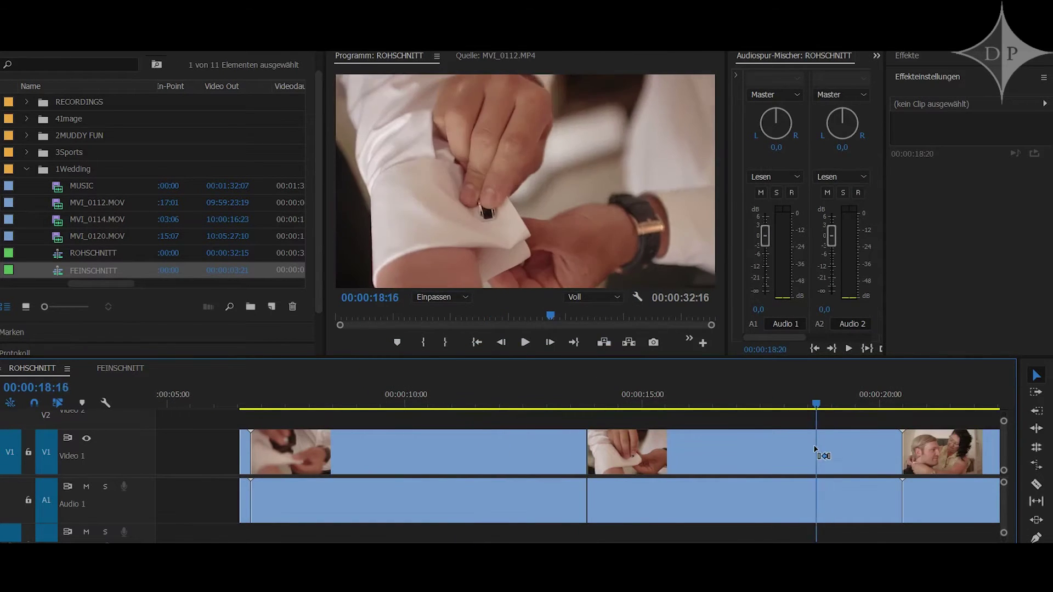
key("ctrl+k")
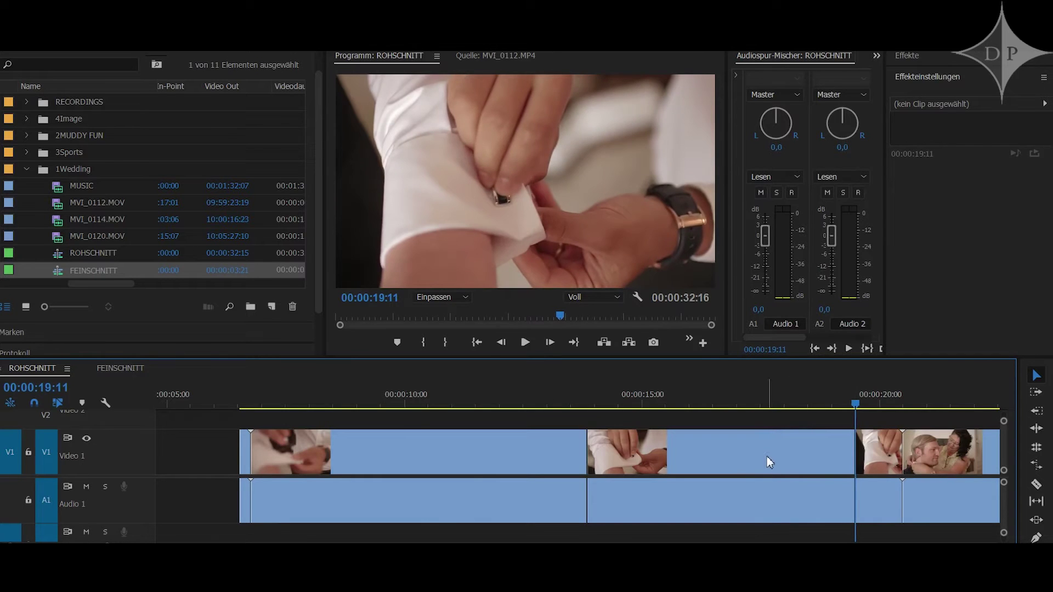
Cut the 13:20–19:11 piece from ROHSCHNITT and paste it at the end of FEINSCHNITT.
left_click(766, 457)
key("Delete")
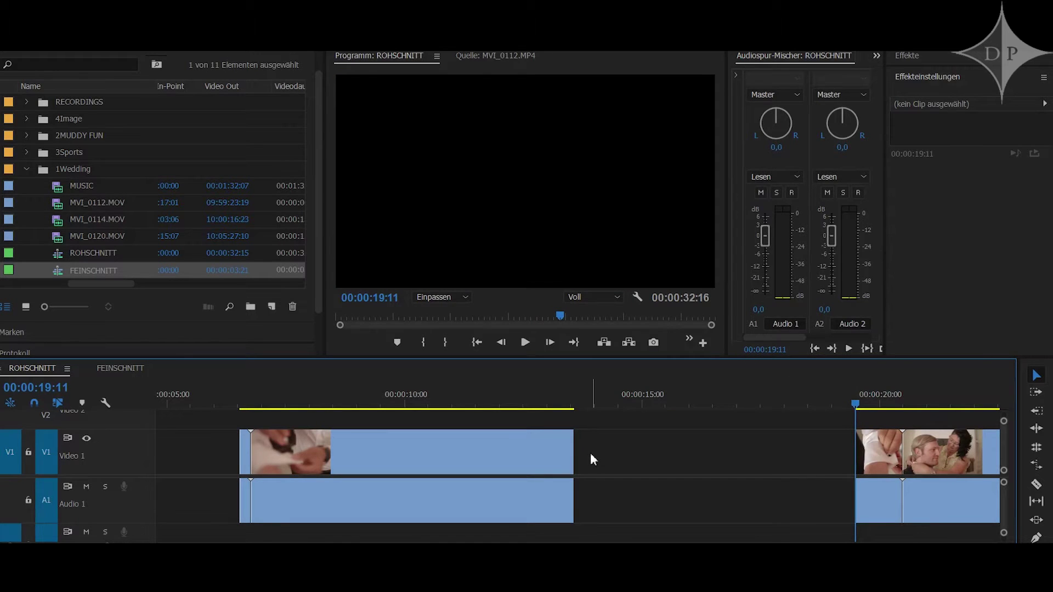
key("ctrl+shift+period")
key("ctrl+v")
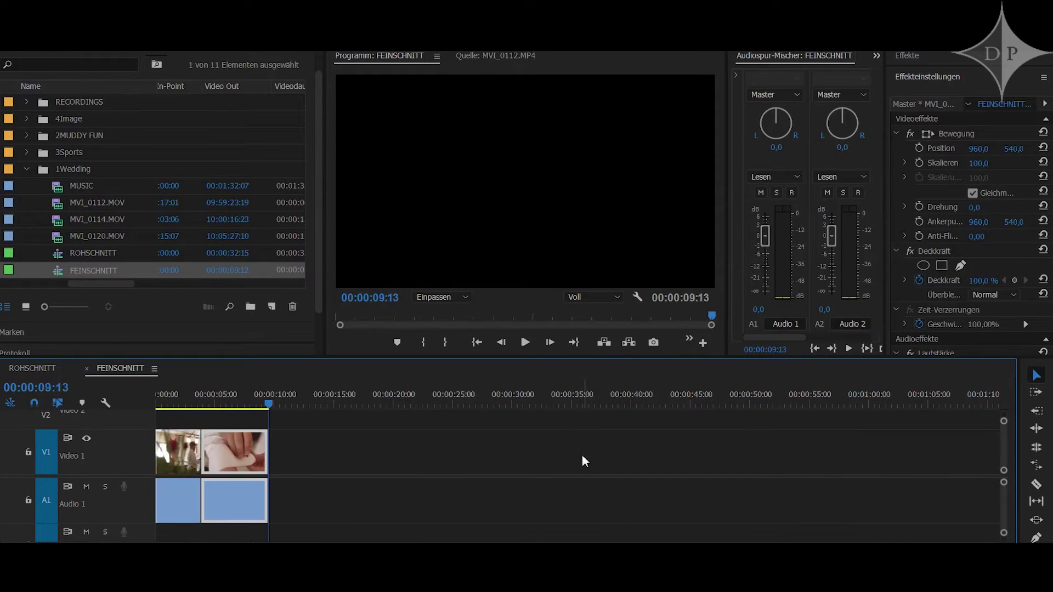
key("ctrl+shift+period")
Split the MVI_0120.MOV footage with Ctrl+K at 22:19 and 30:01.
key("backslash")
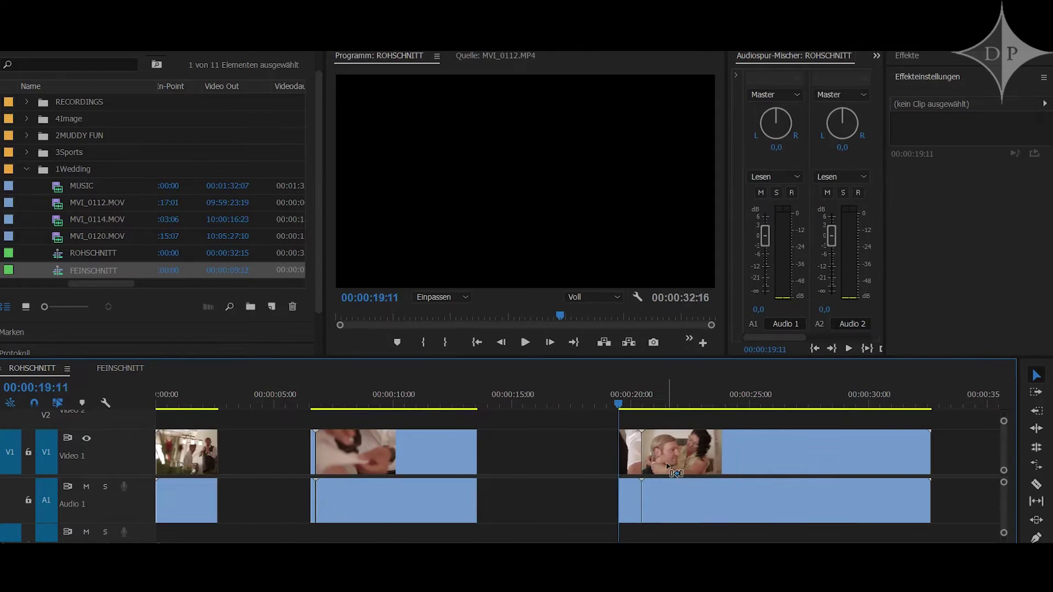
key("Down")
key("Down")
key("Down")
key("space")
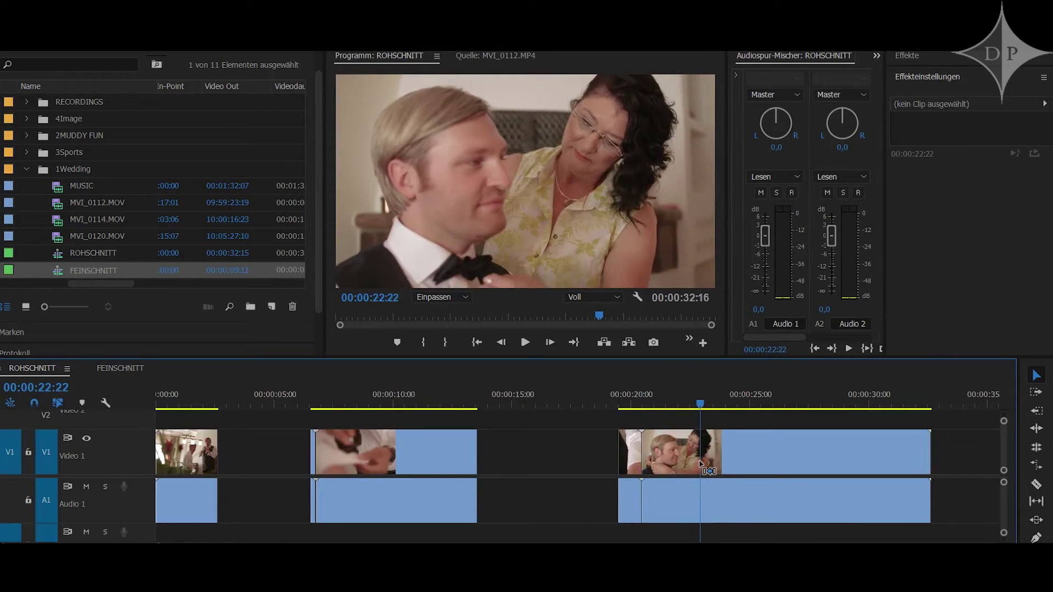
key("ctrl+k")
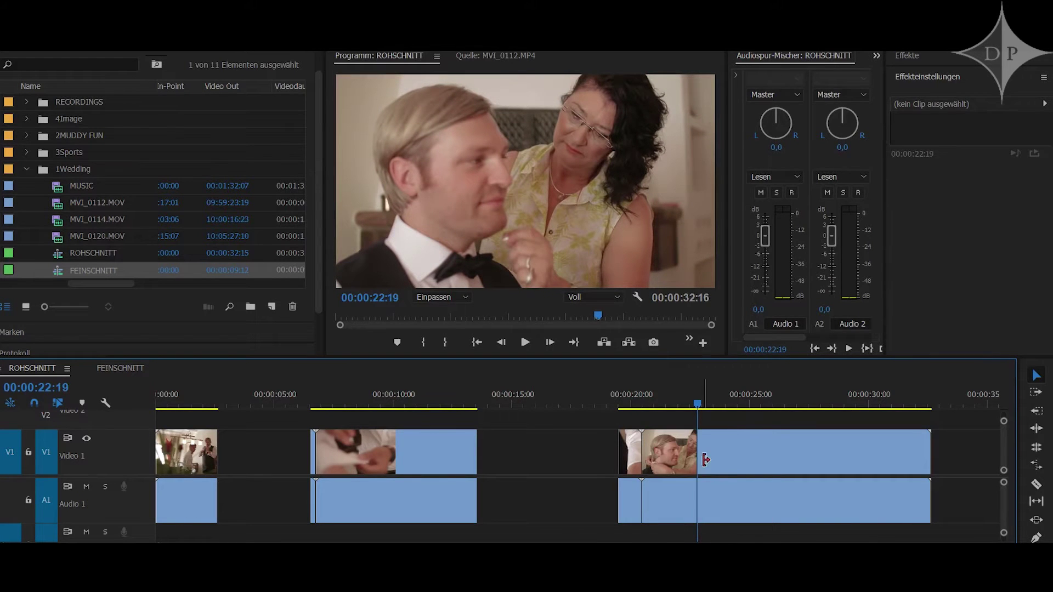
left_click_drag(699, 465, 870, 473)
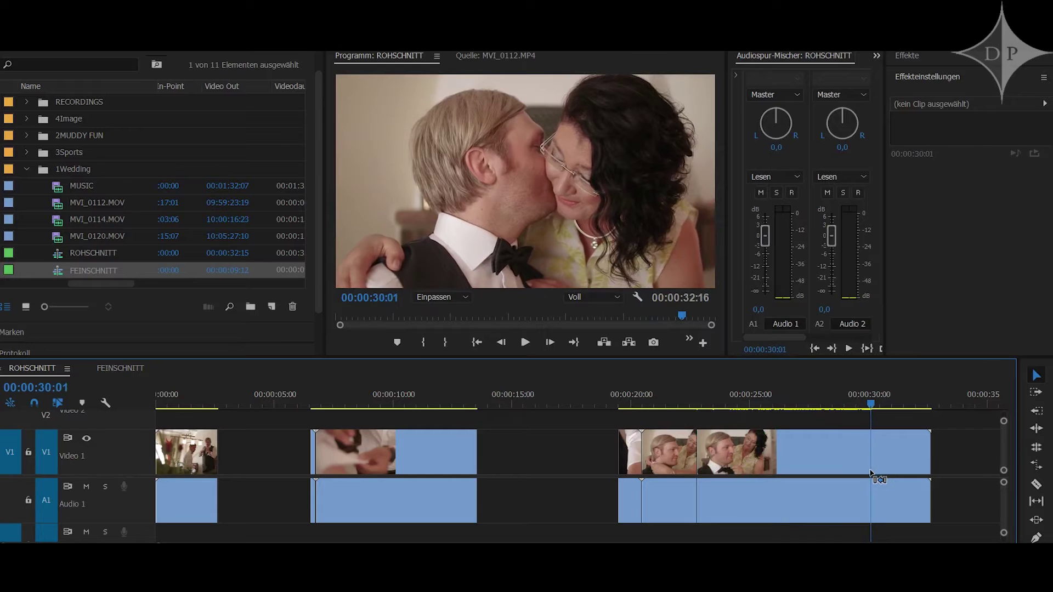
key("ctrl+k")
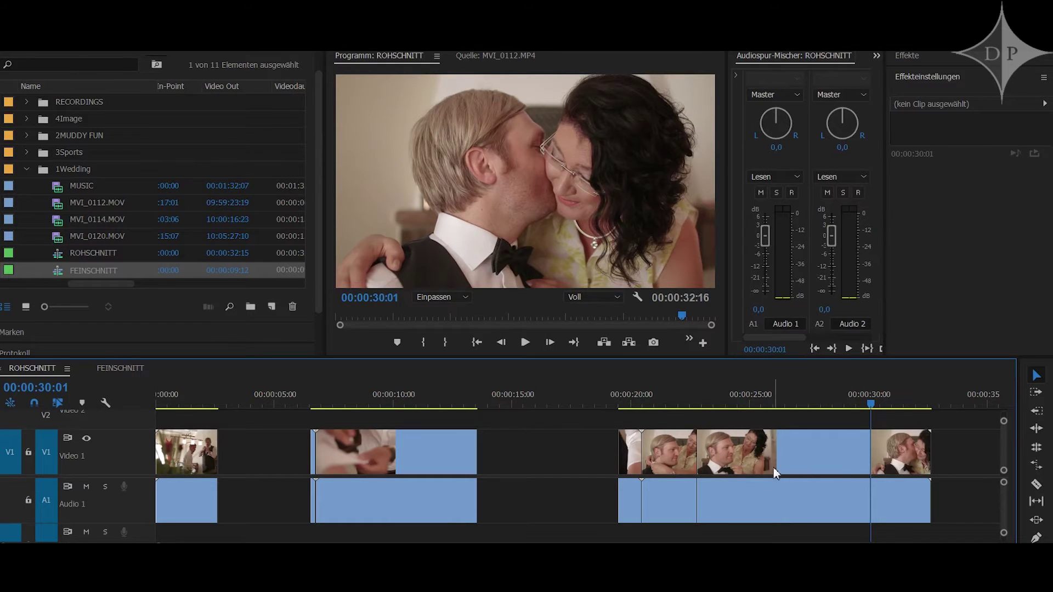
Move the 22:20–30:01 piece to the end of FEINSCHNITT, making it 00:00:16:20 long.
left_click(756, 464)
key("Delete")
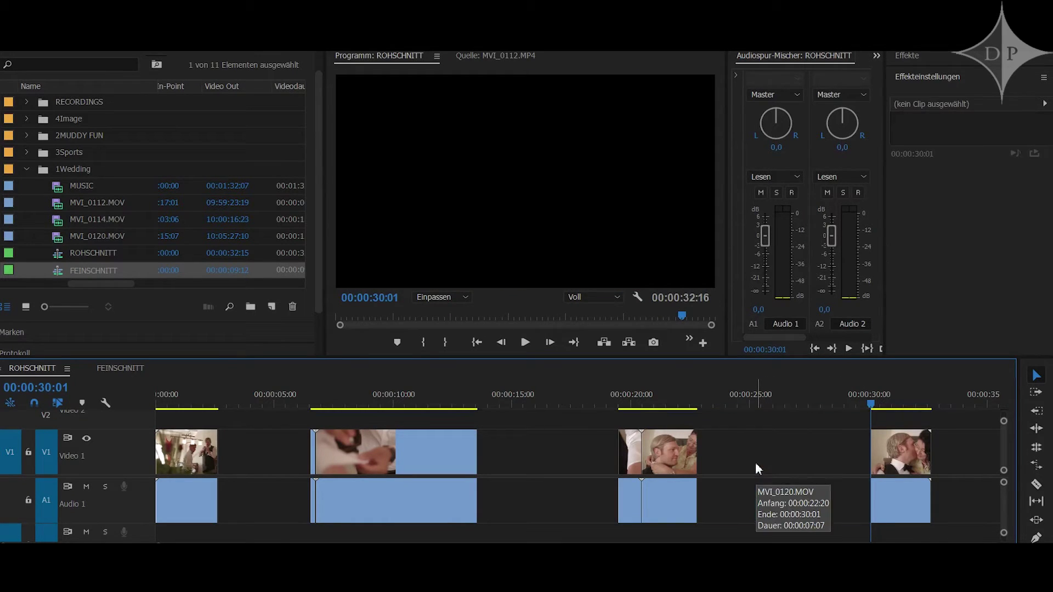
key("ctrl+shift+period")
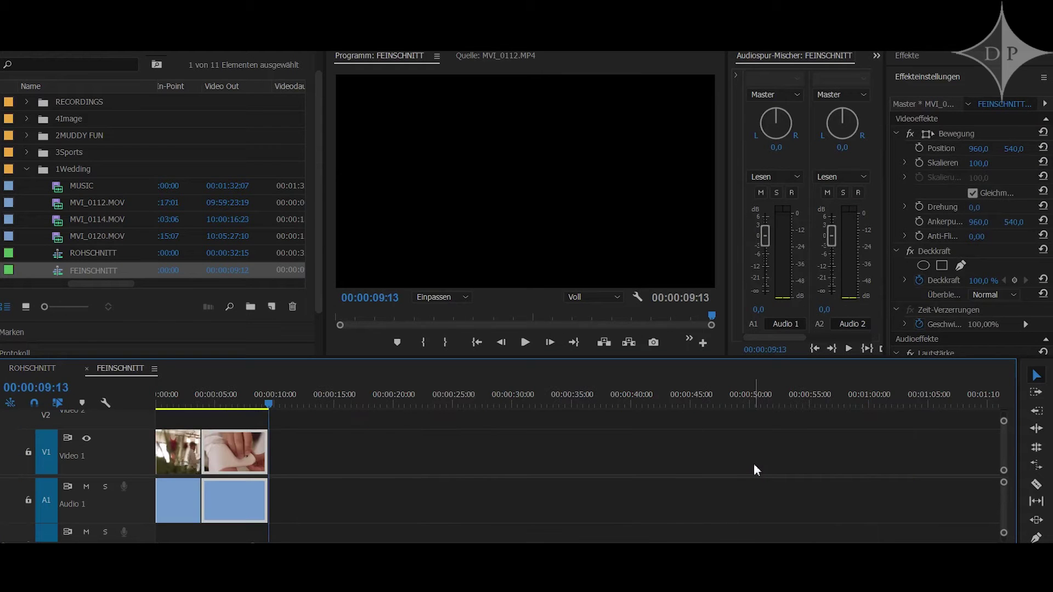
key("period")
key("equal")
key("minus")
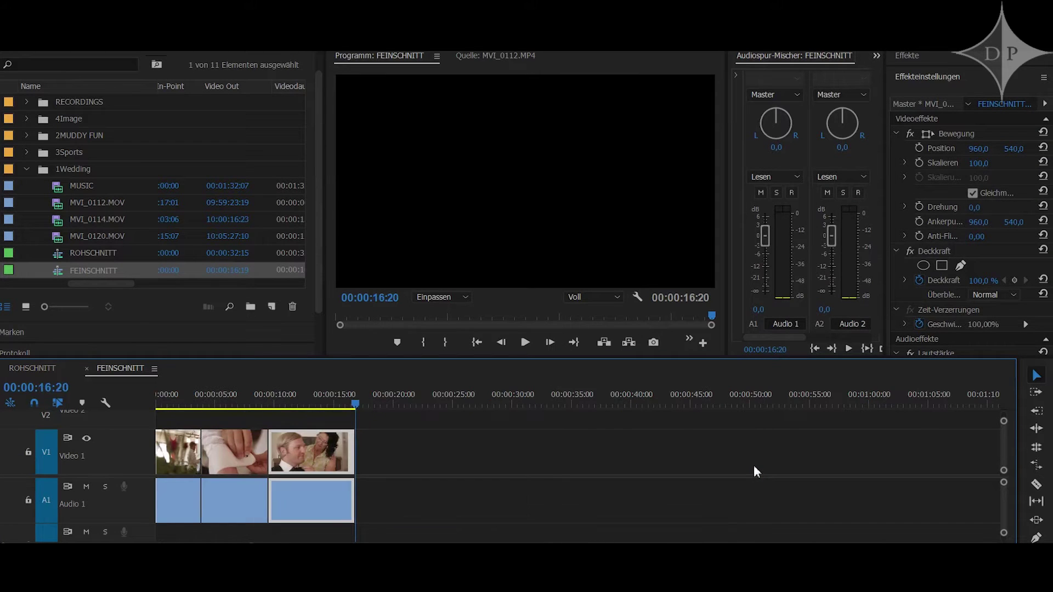
key("Home")
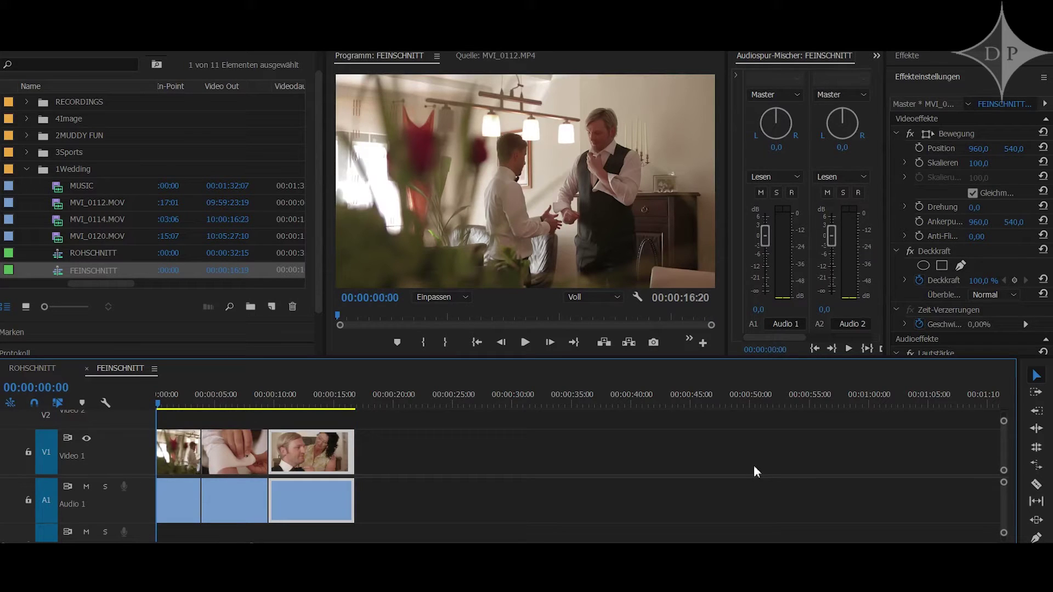
Mute Audio 1, play back the three-clip FEINSCHNITT, then select the 2MUDDY FUN clips.
left_click(86, 486)
key("space")
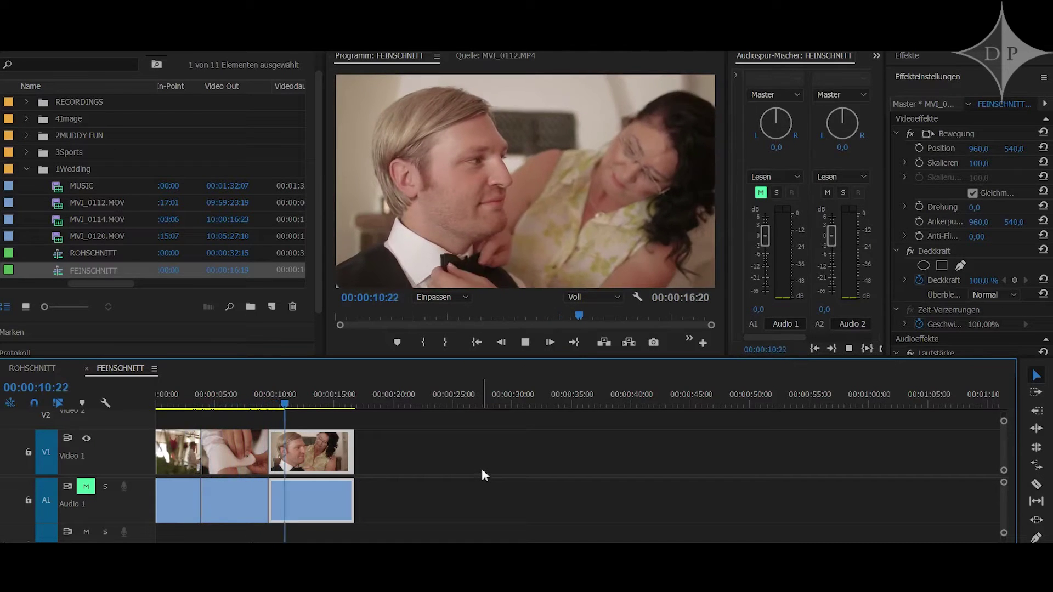
key("space")
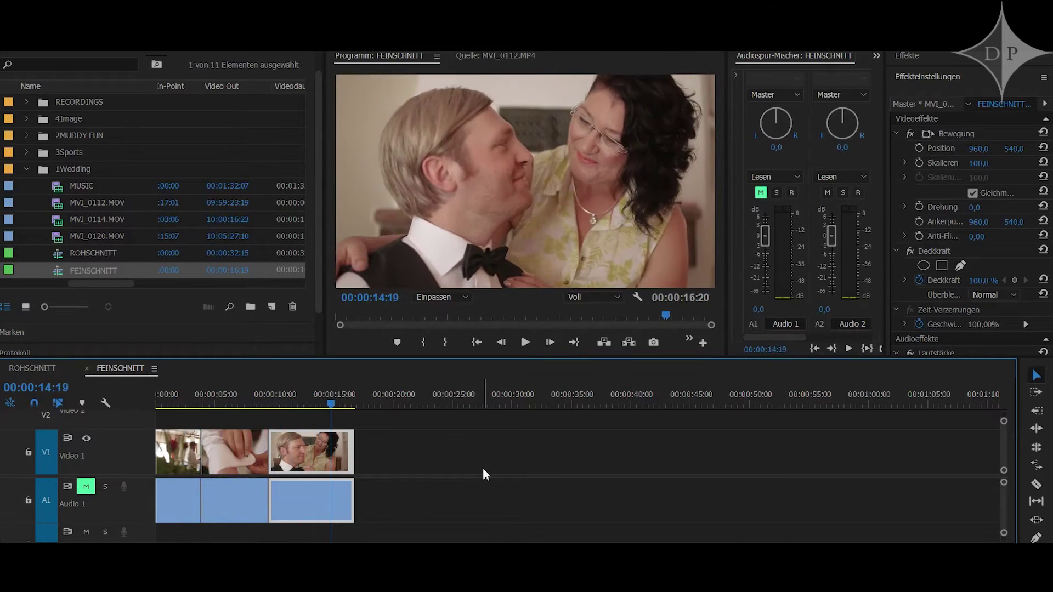
key("minus")
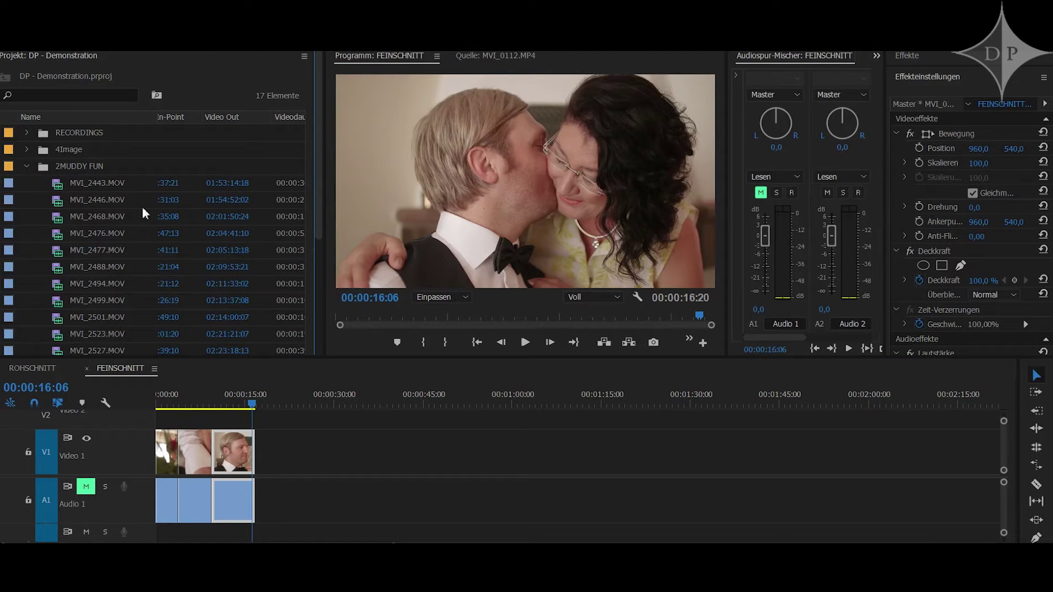
scroll(132, 247, "down", 1)
left_click(105, 319, "shift")
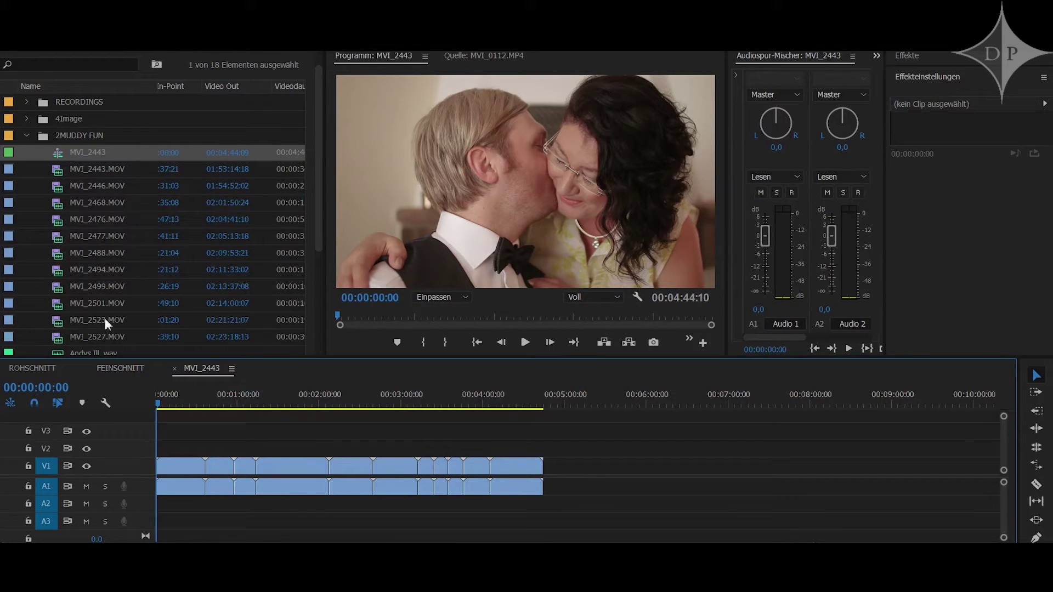
Rename the MVI_2443 sequence ROHSCHNITT and duplicate it as FEINSCHNITT.
left_click(88, 153)
type("ROHS")
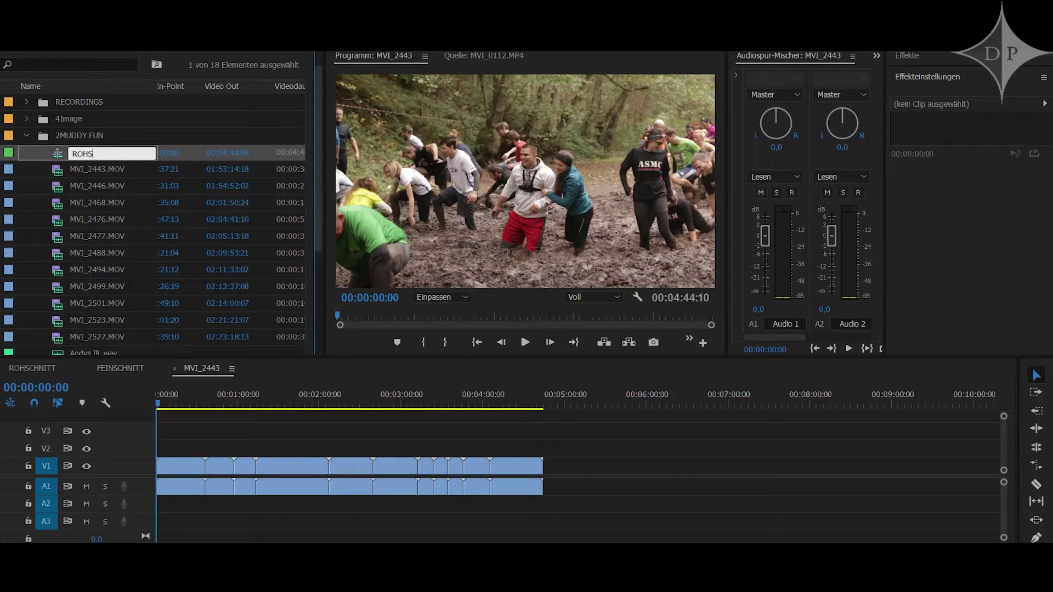
type("CHNITT")
key("Return")
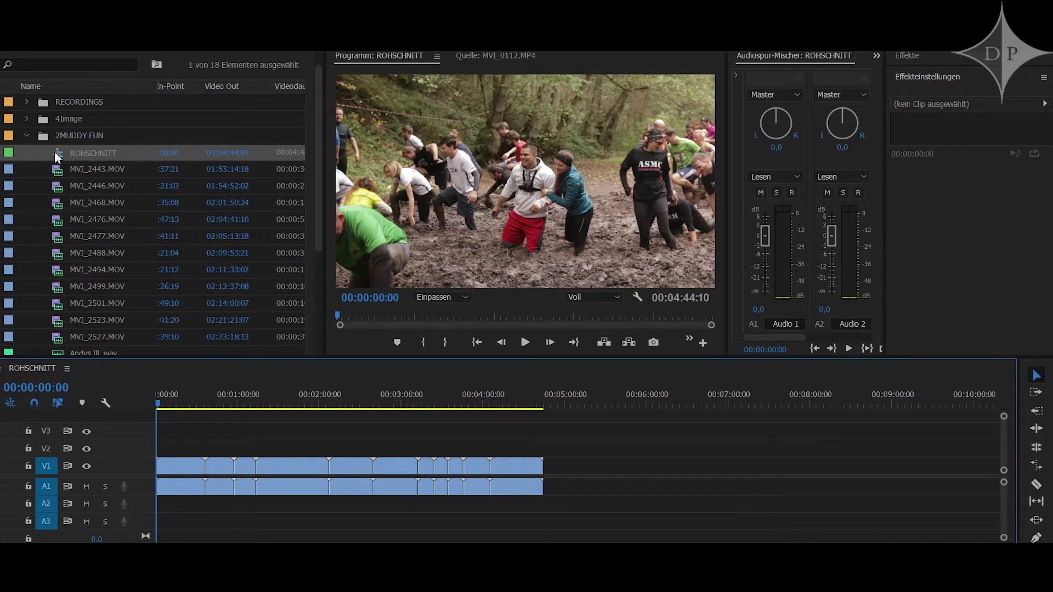
right_click(56, 154)
left_click(113, 70)
type("FEINSCHNITT")
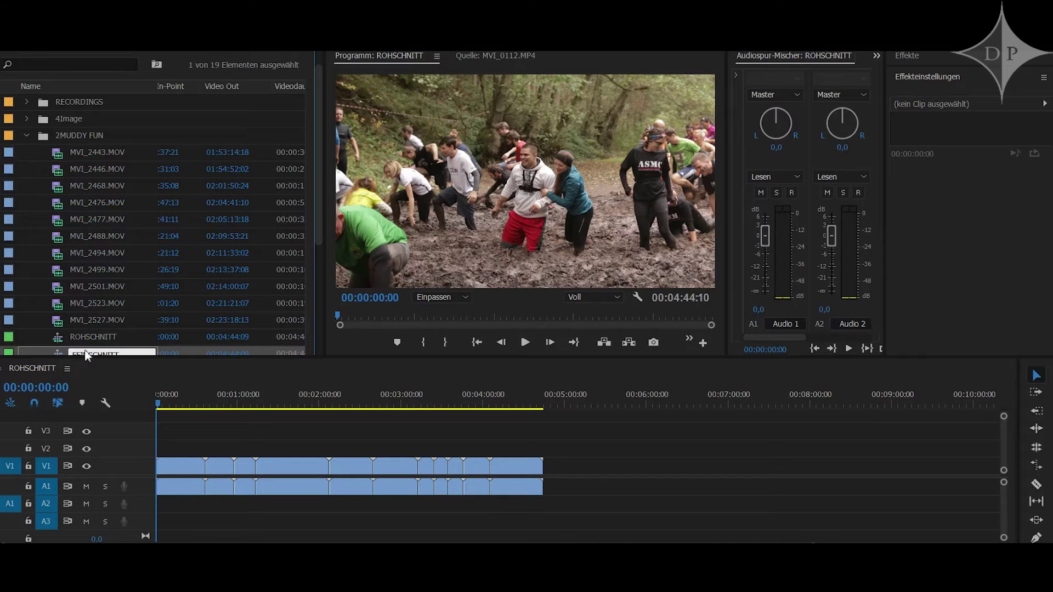
key("Return")
Empty FEINSCHNITT of all clips, then return to ROHSCHNITT with enlarged thumbnail tracks.
double_click(86, 354)
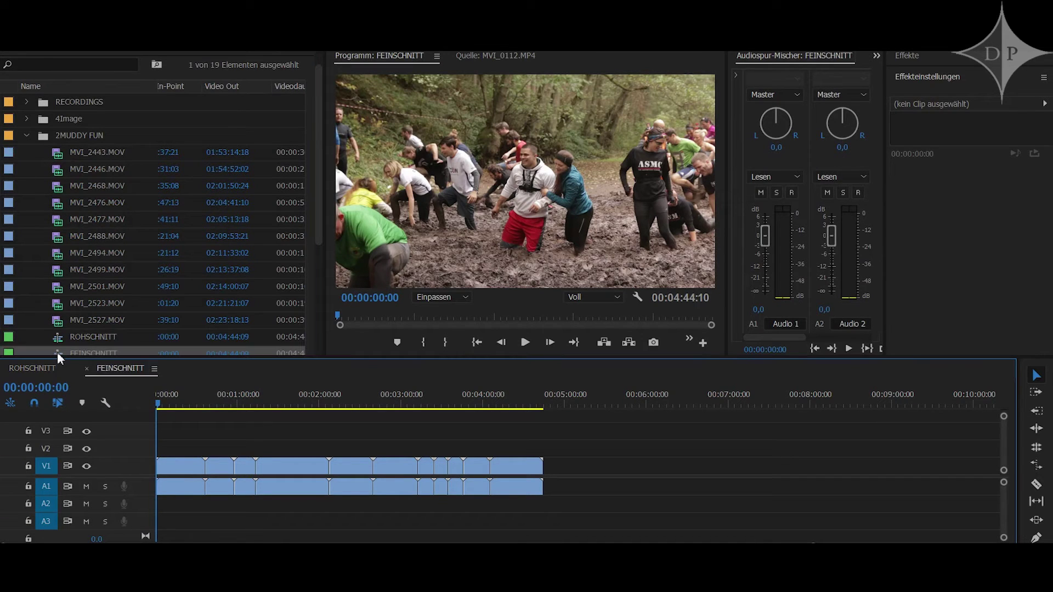
key("ctrl+a")
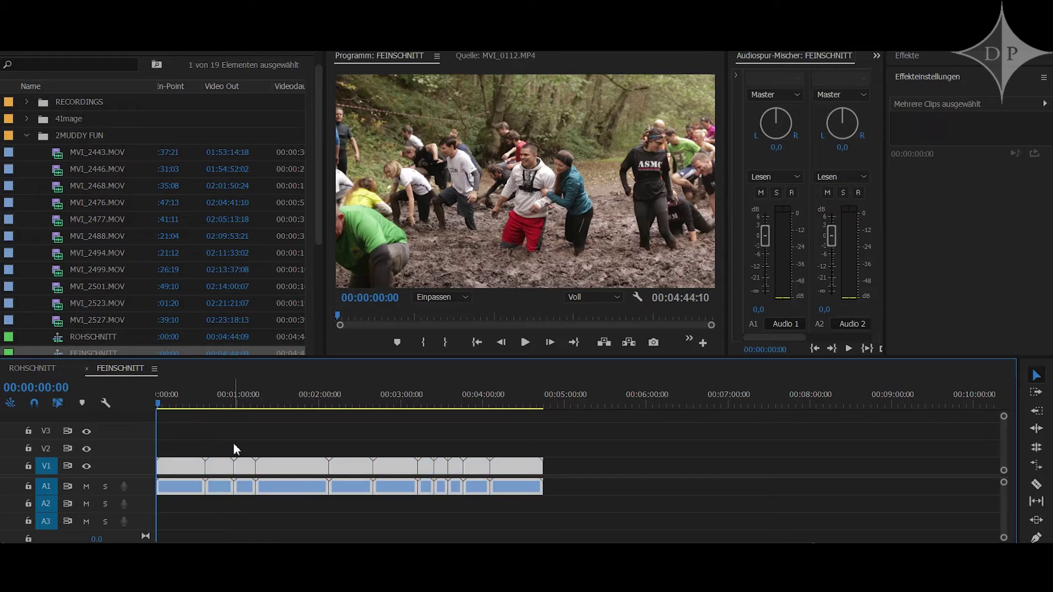
key("Delete")
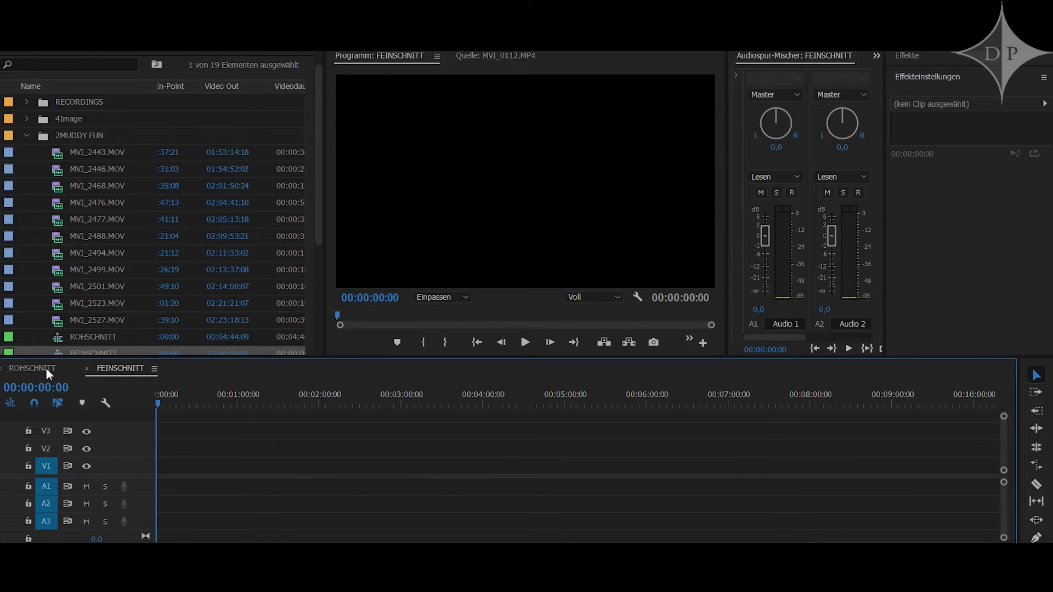
left_click(45, 367)
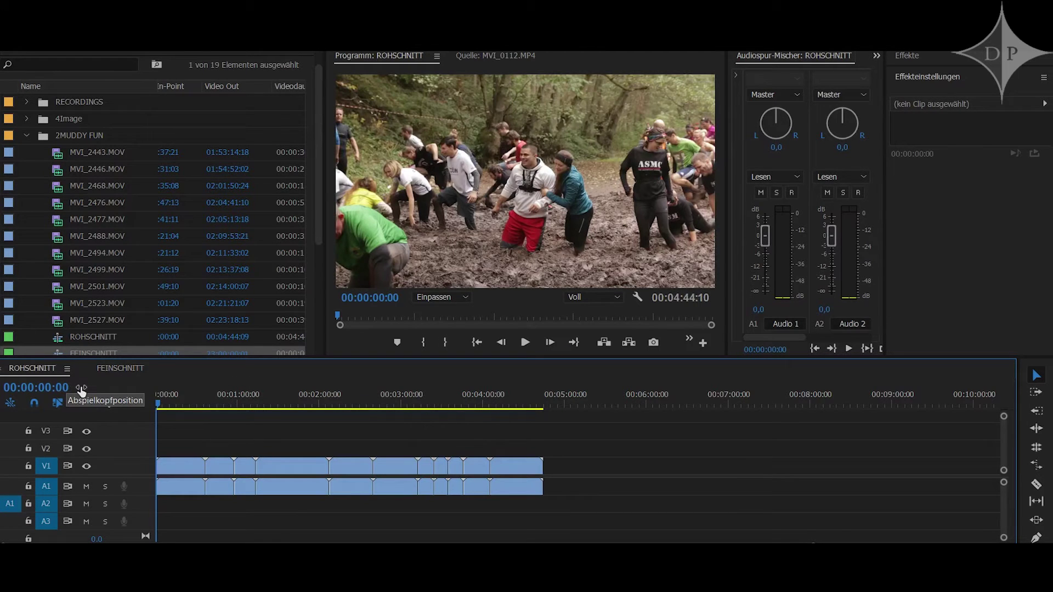
key("shift+equal")
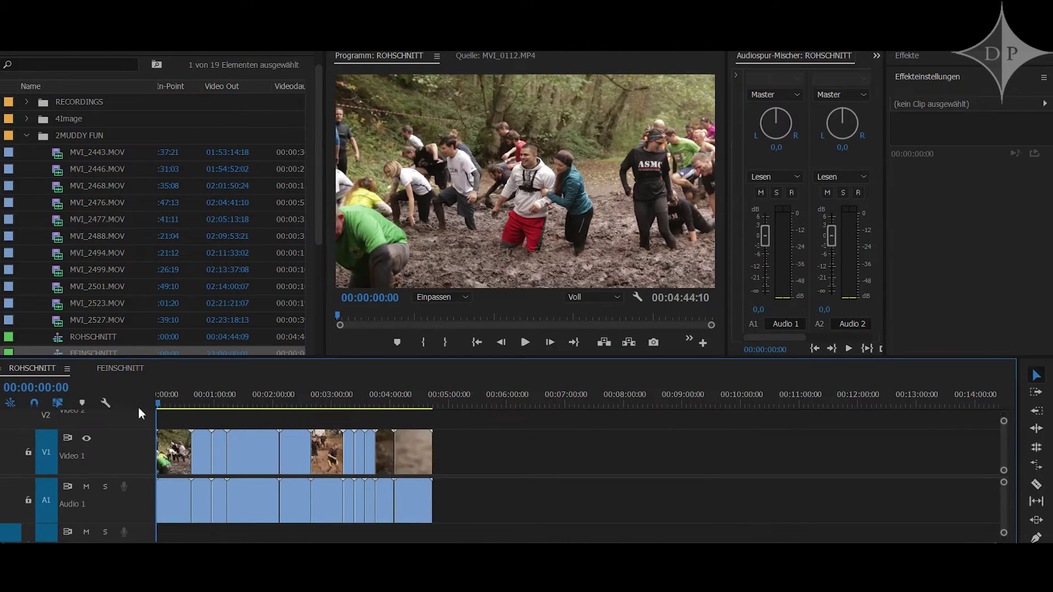
Stop playback at the container-climbing scene and zoom in to fine-tune near 1:44.
key("equal")
key("equal")
key("equal")
key("minus")
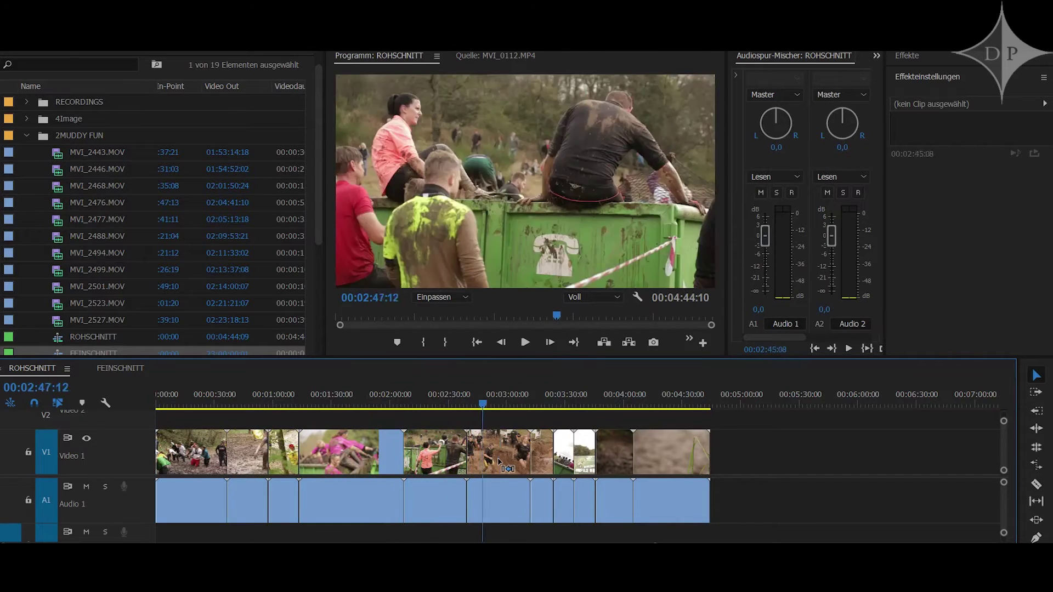
key("k")
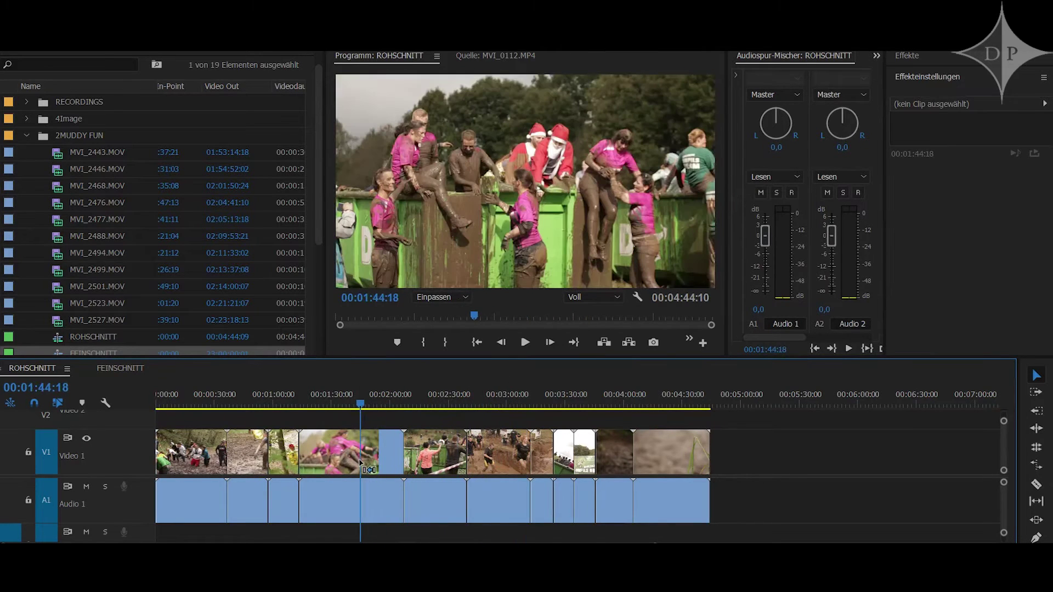
key("plus")
key("plus")
key("plus")
left_click_drag(498, 456, 574, 450)
key("plus")
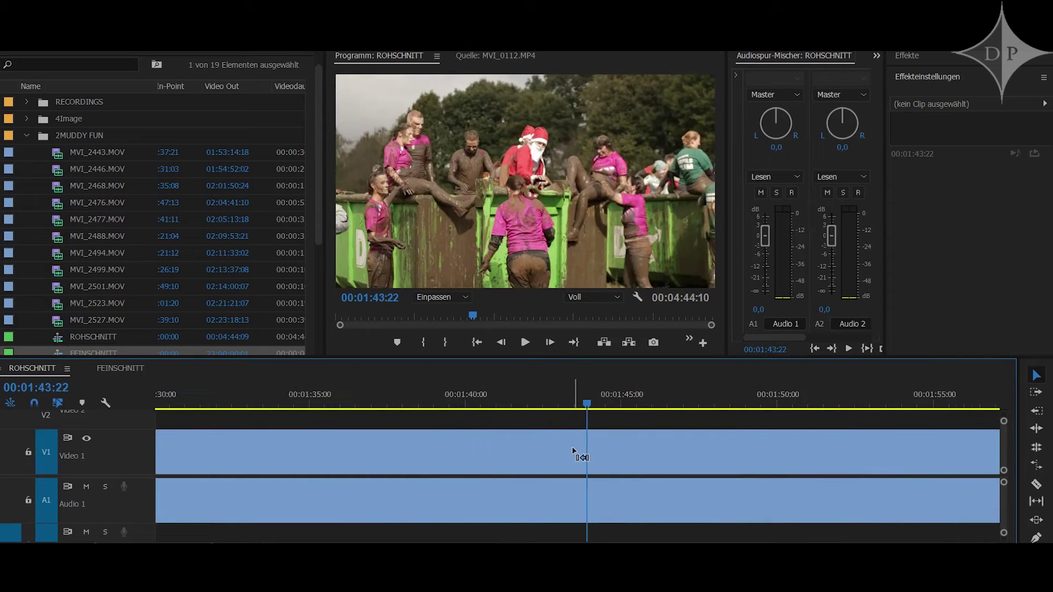
key("plus")
mouse_move(567, 453)
left_mouse_down()
mouse_move(648, 447)
mouse_move(515, 454)
left_mouse_up()
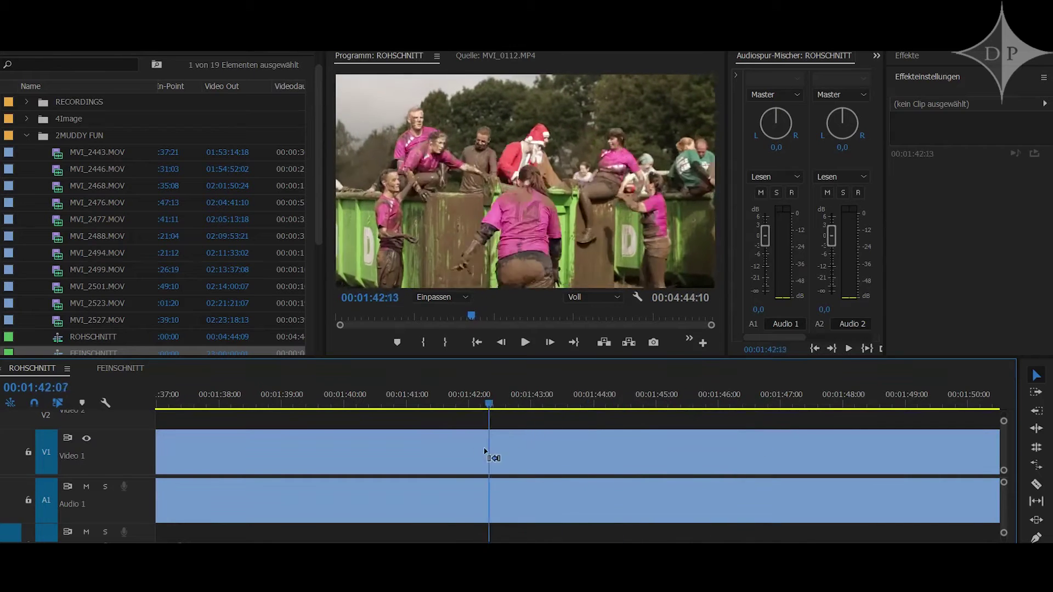
key("minus")
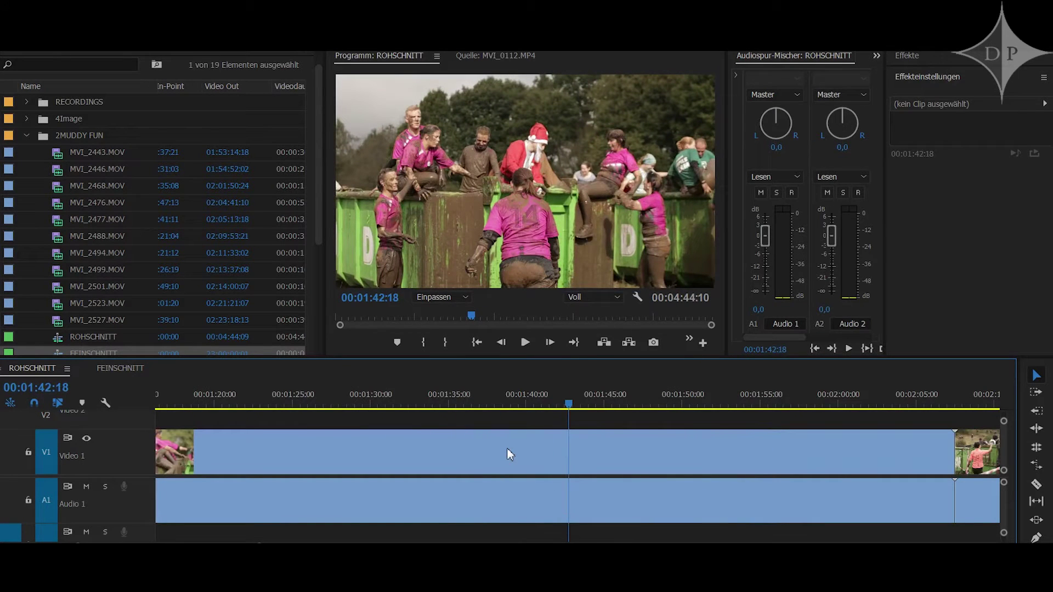
Set the playhead to 00:00:17:16 and select the opening-shot piece ending there.
key("Home")
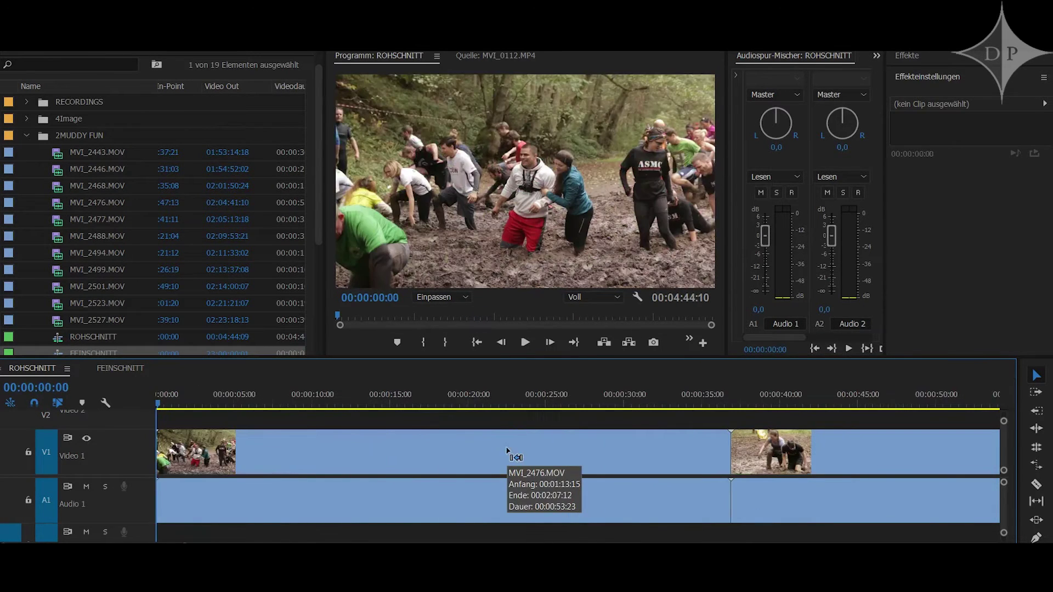
key("minus")
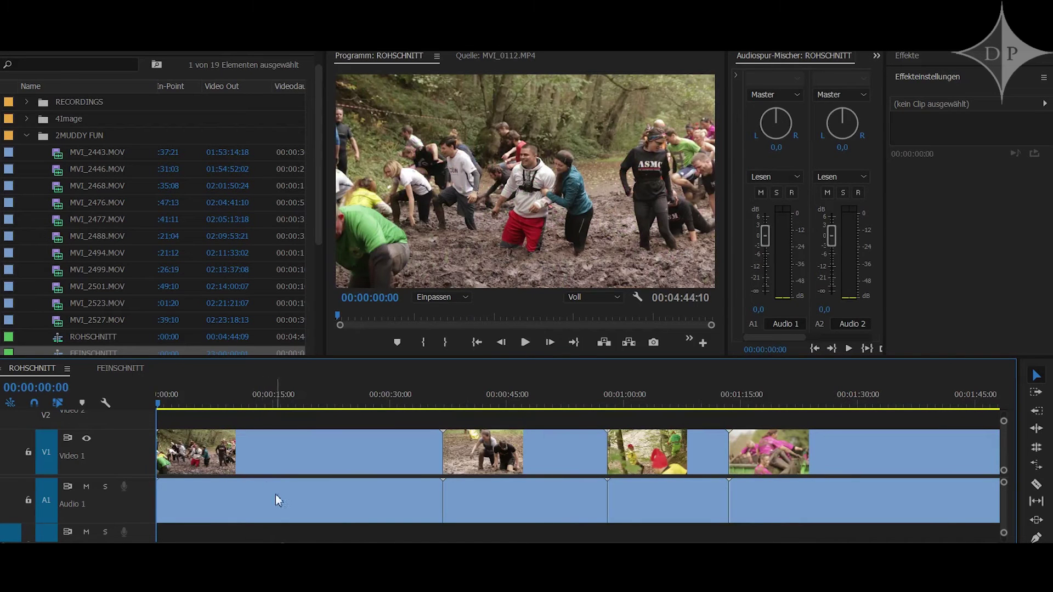
left_click(210, 477)
left_click_drag(216, 473, 186, 479)
key("plus")
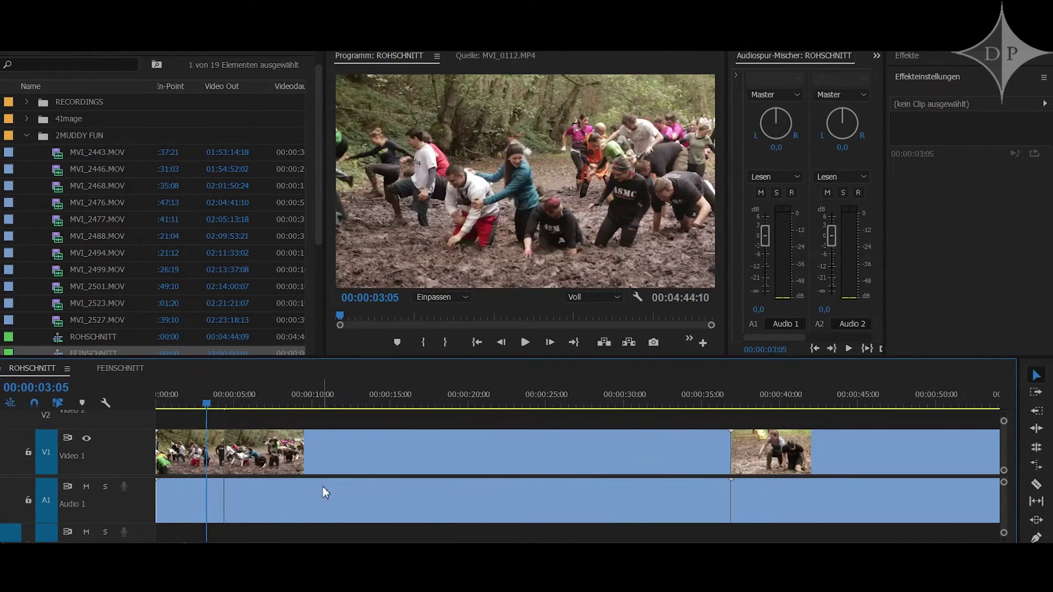
left_click_drag(248, 459, 431, 455)
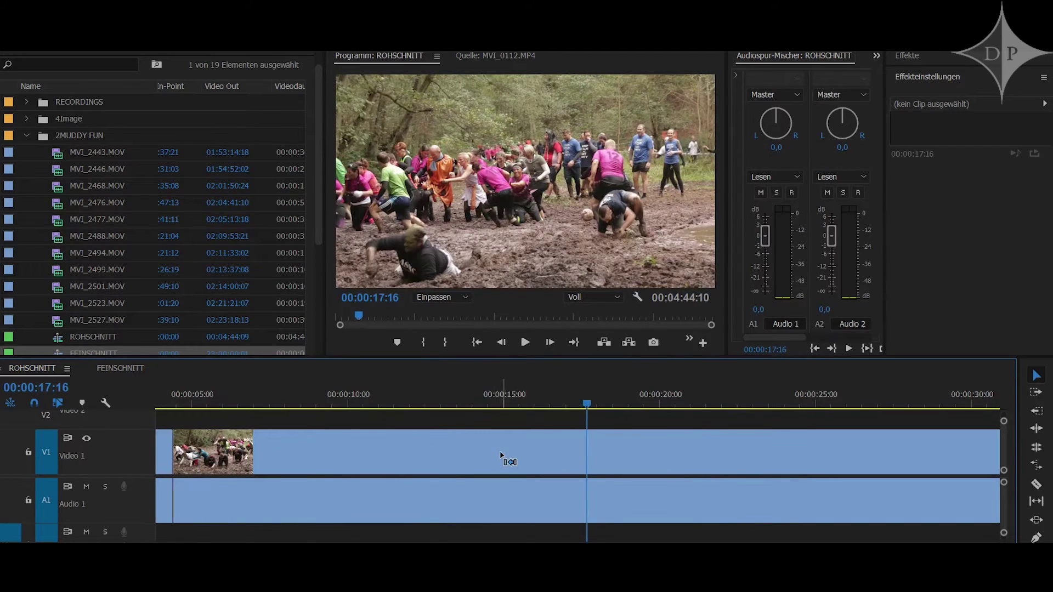
left_click(357, 460)
Cut the selected piece out of ROHSCHNITT and paste it at the start of FEINSCHNITT.
key("Delete")
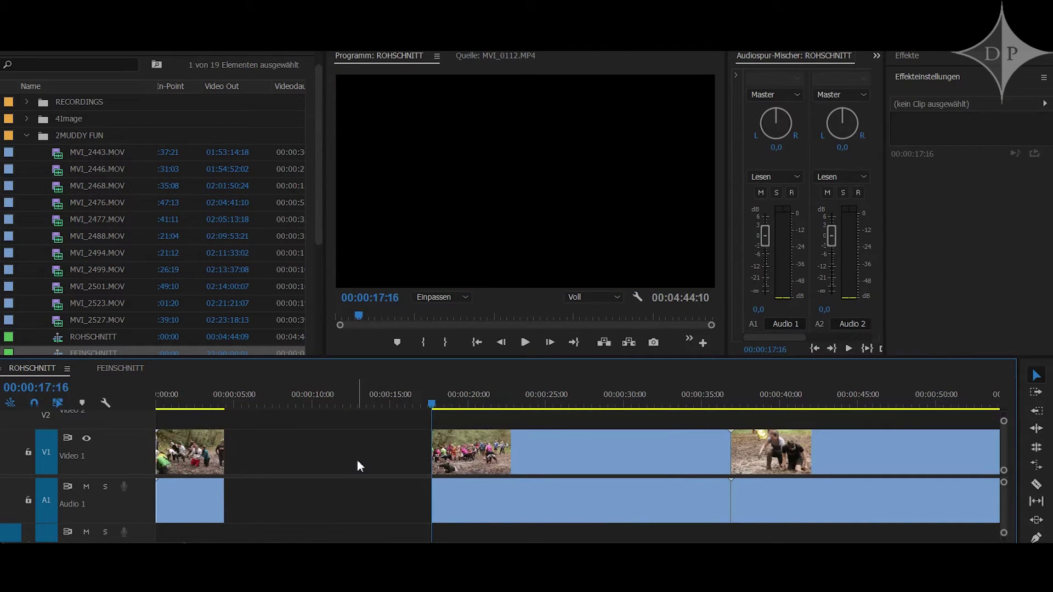
key("ctrl+shift+period")
key("ctrl+v")
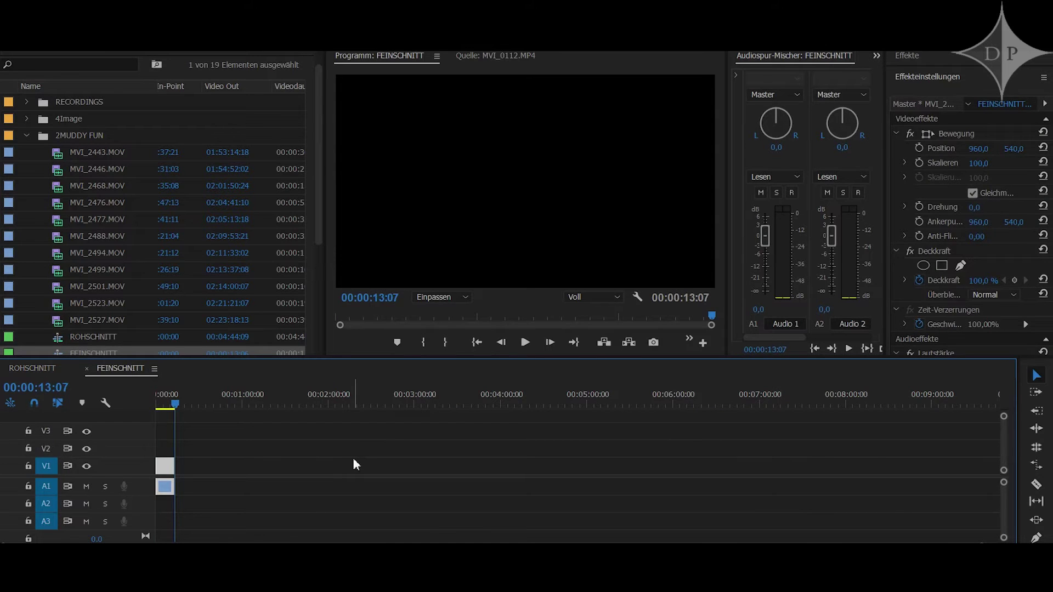
In ROHSCHNITT, split at 00:00:48:14 and cut out the piece running to 00:00:54:23.
key("ctrl+shift+comma")
key("minus")
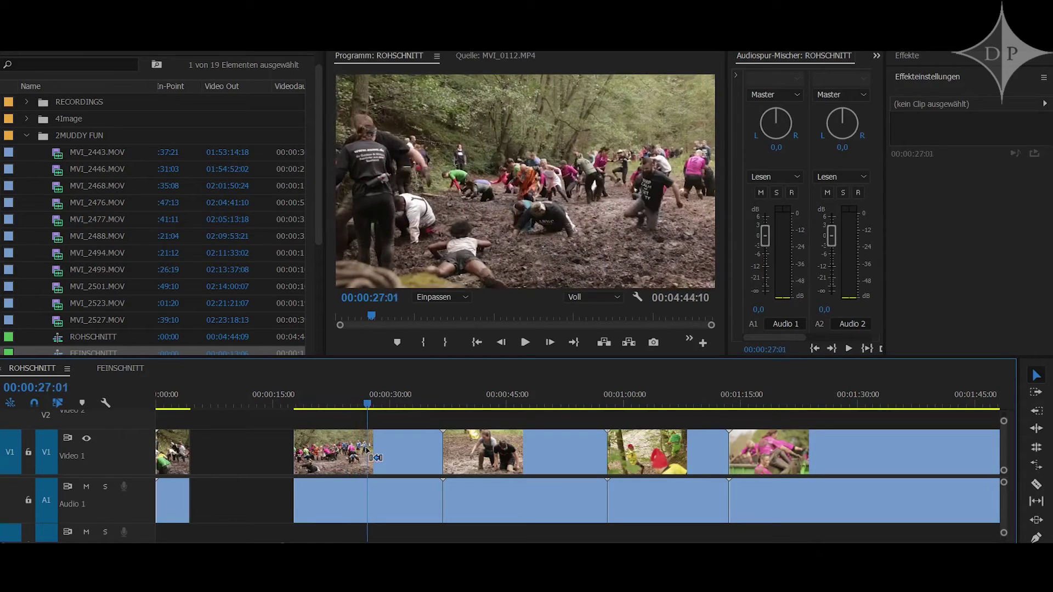
key("l")
key("l")
key("l")
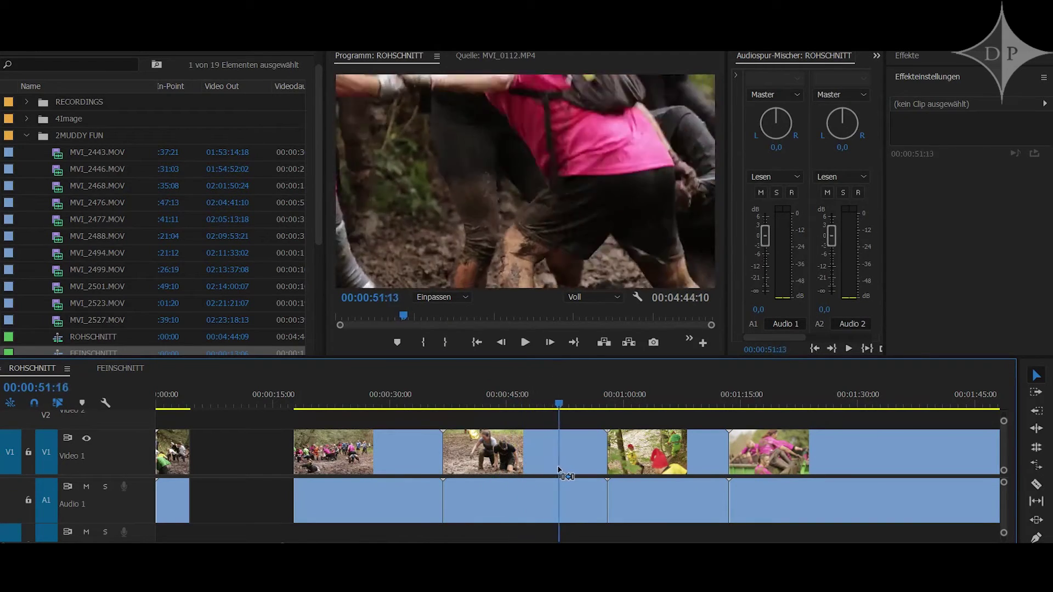
key("j")
key("j")
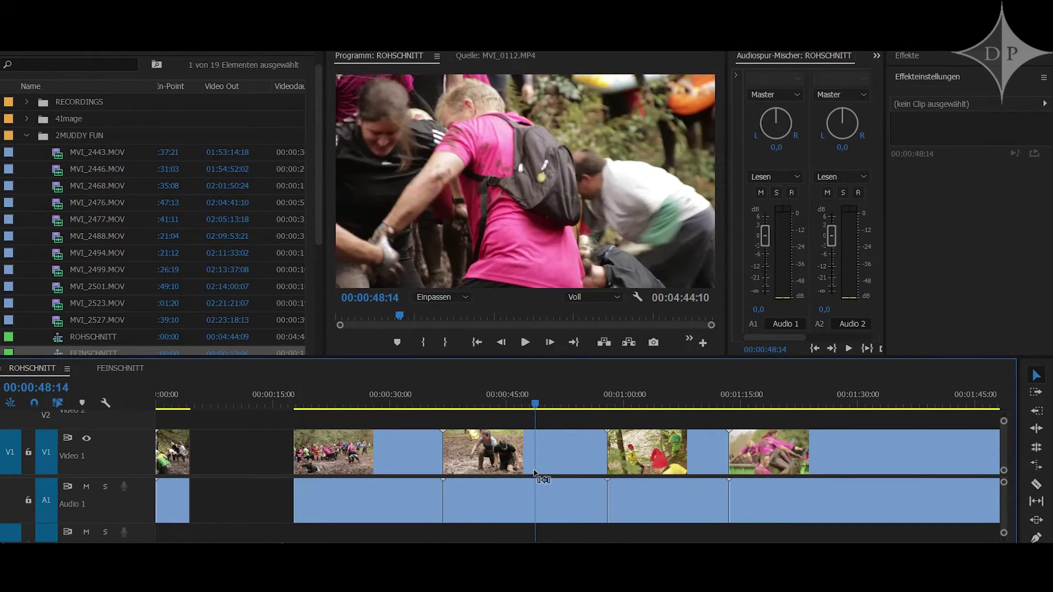
key("equal")
key("ctrl+k")
key("l")
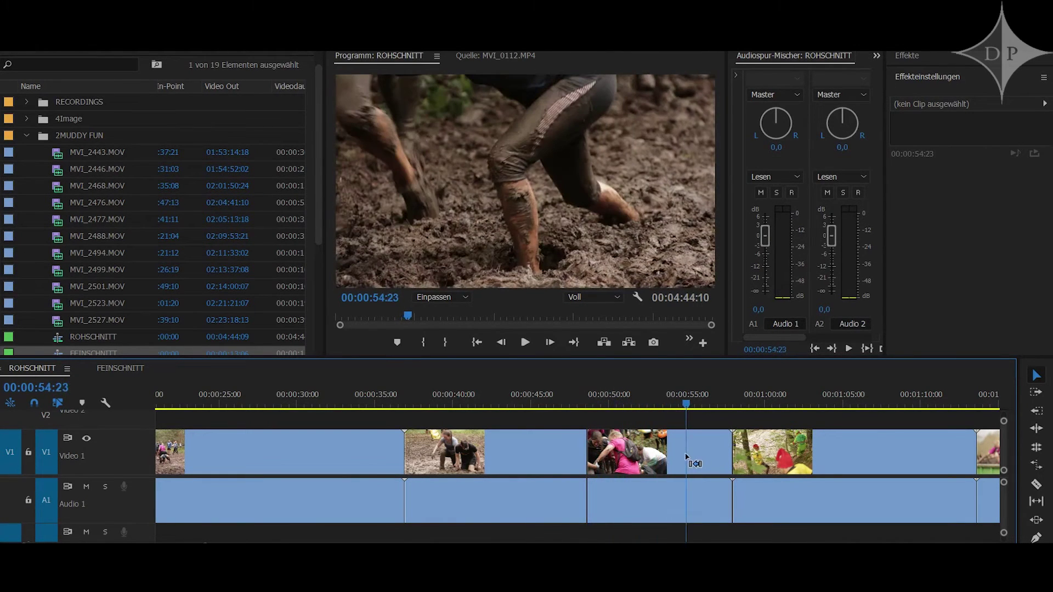
left_click(640, 455)
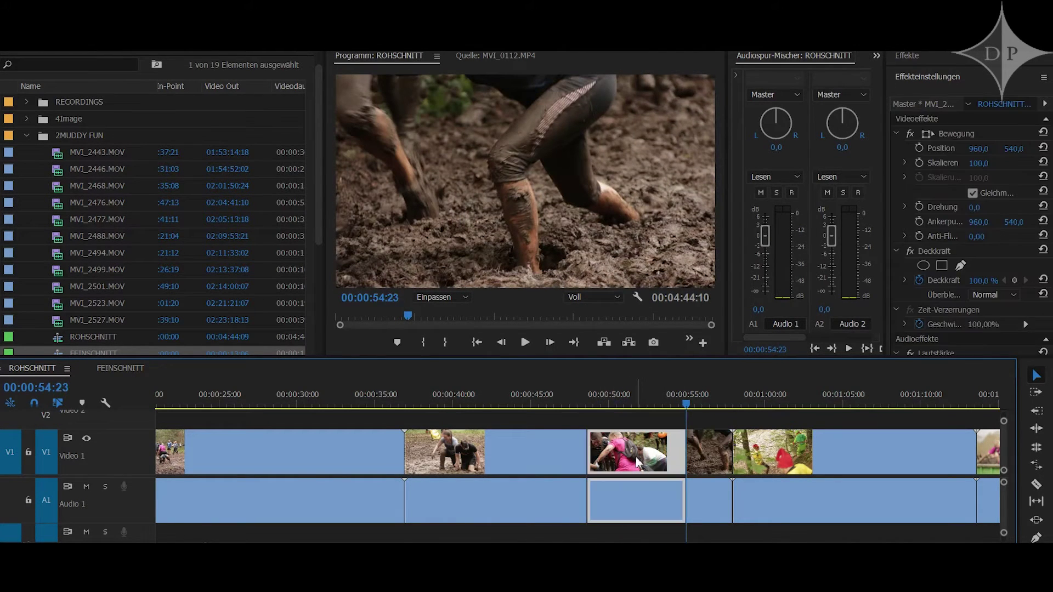
key("Delete")
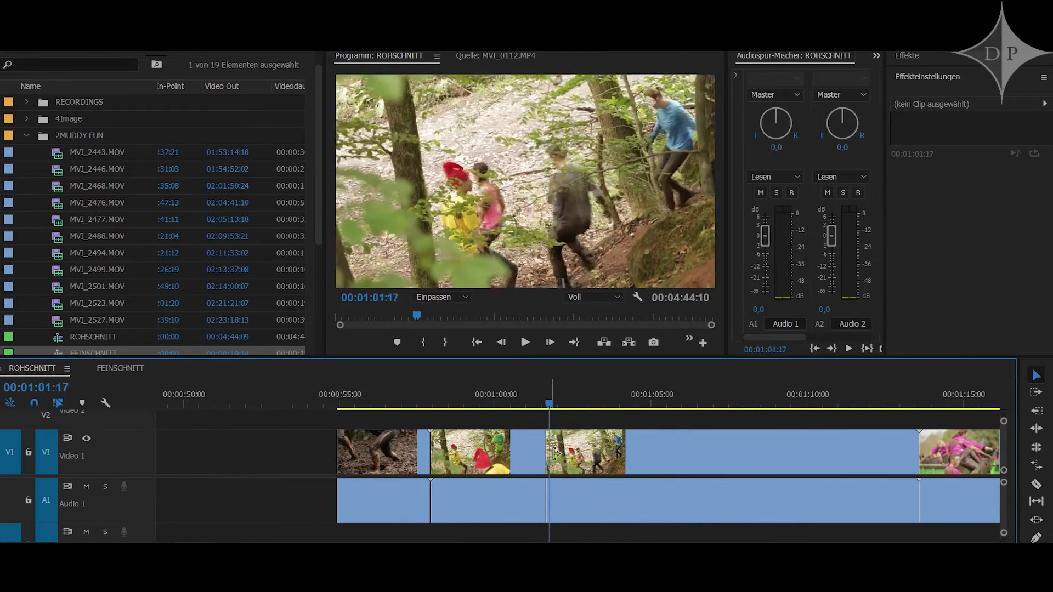
Split the rough cut at 00:01:04:00 and cut out the piece ending there.
key("Right")
key("ctrl+k")
left_click(581, 459)
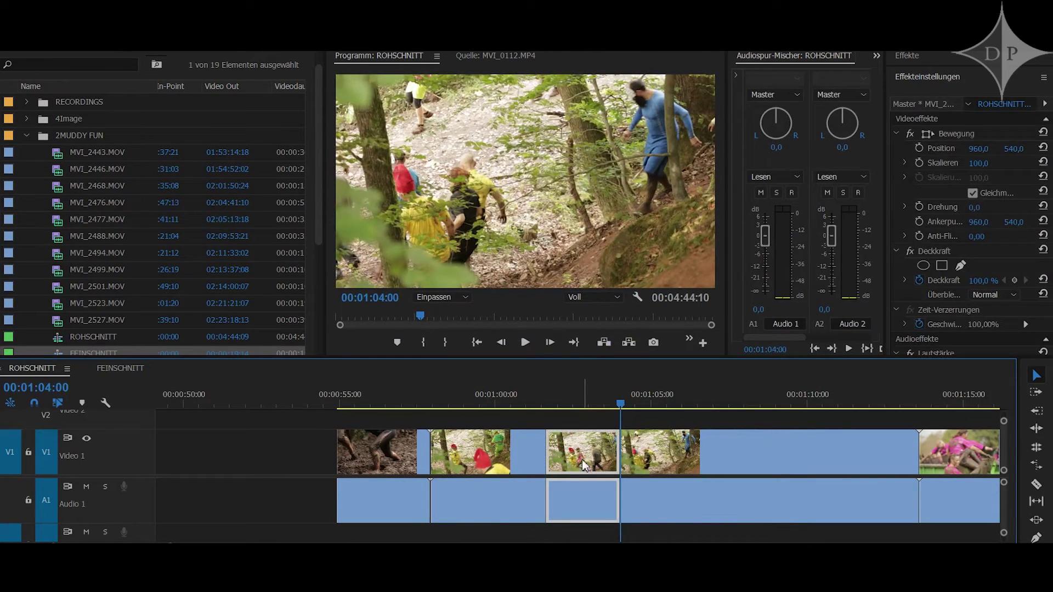
key("Delete")
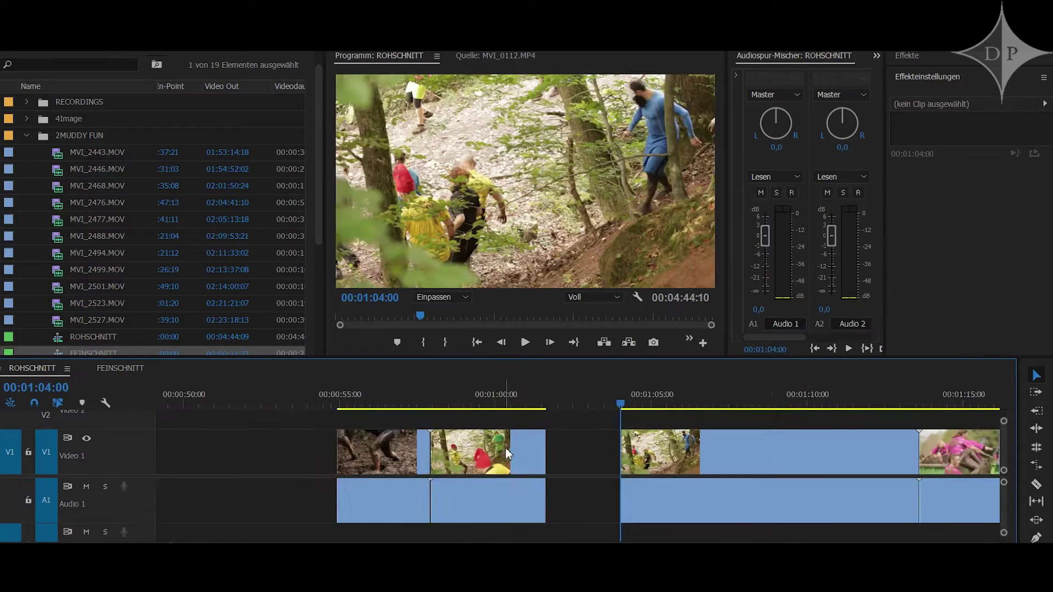
Split the pink-shirt clip near 01:16 and cut that piece out of ROHSCHNITT.
key("minus")
key("space")
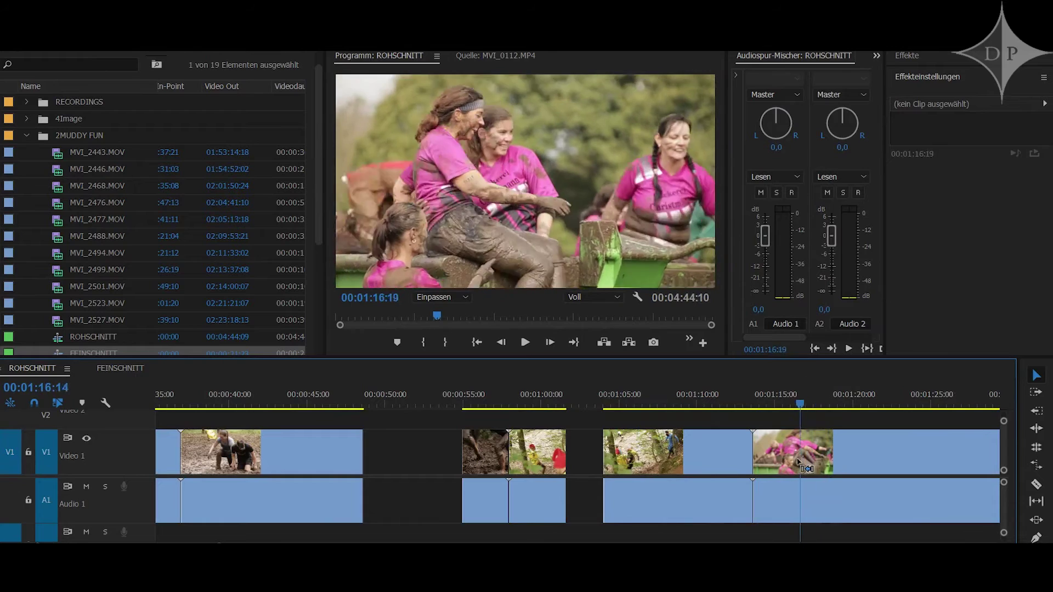
key("equal")
key("ctrl+k")
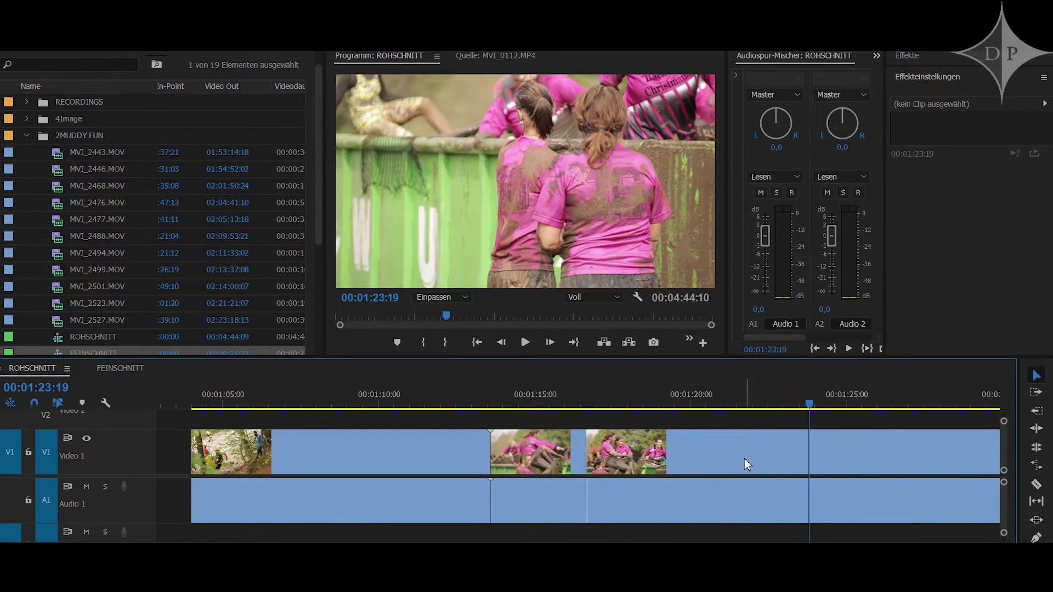
left_click(713, 459)
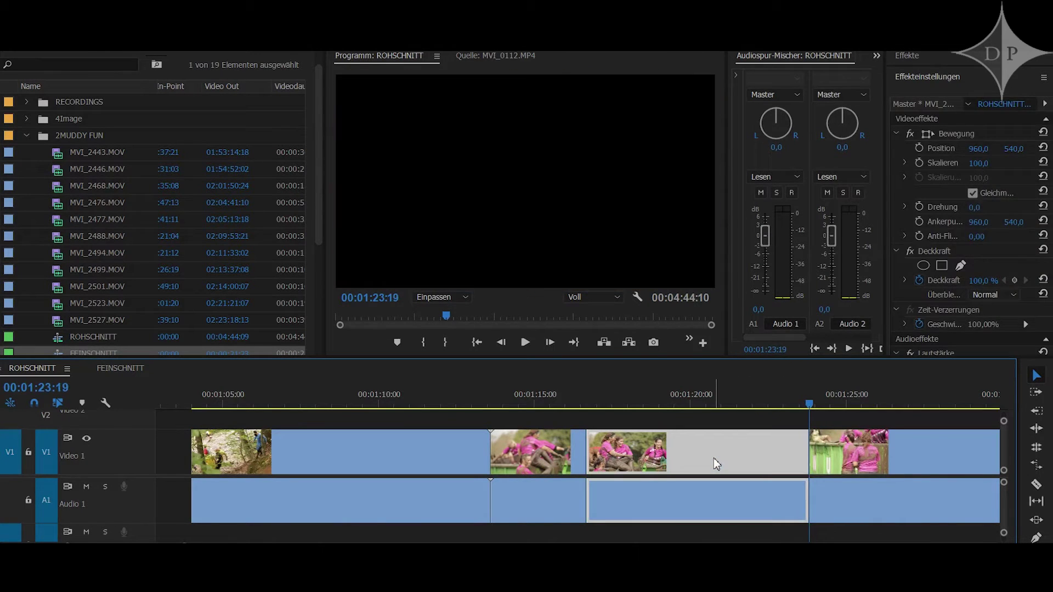
key("Delete")
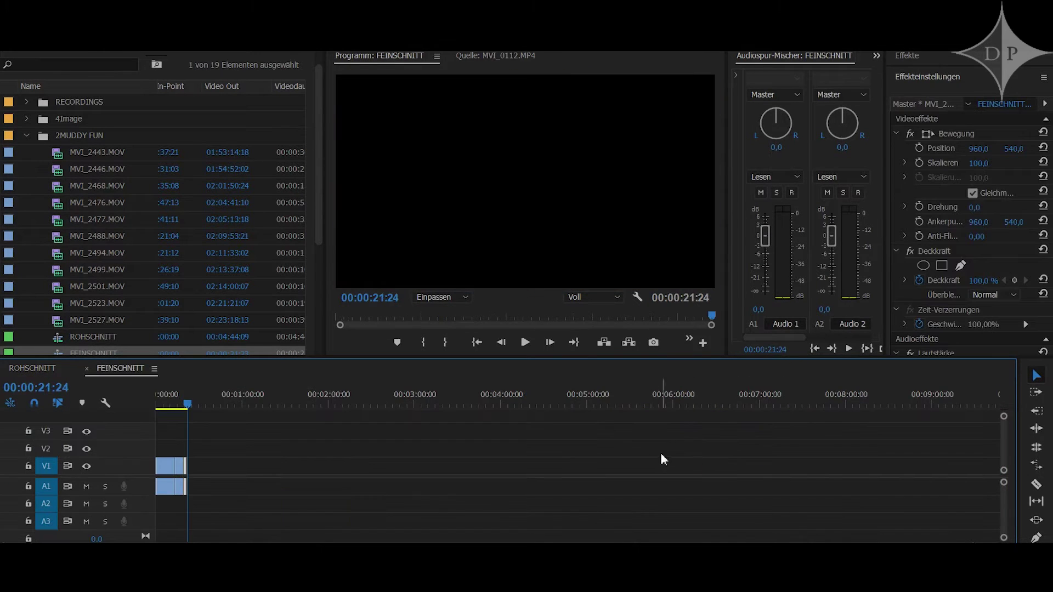
Preview the container-climbing shot from 01:39:07 to 01:47:04, then go to 02:47:00 in the mud shot.
key("backslash")
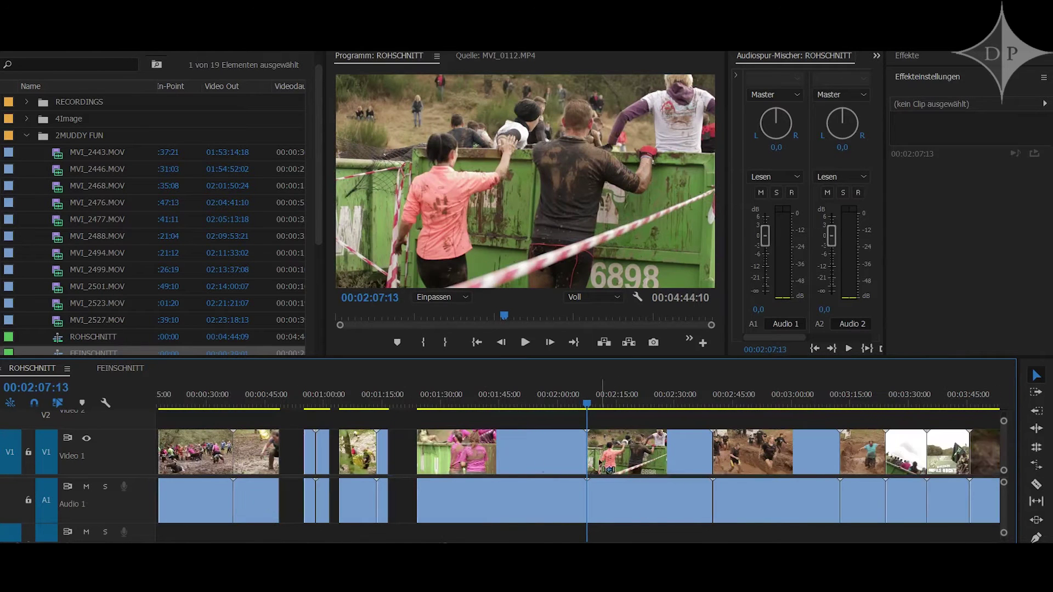
key("equal")
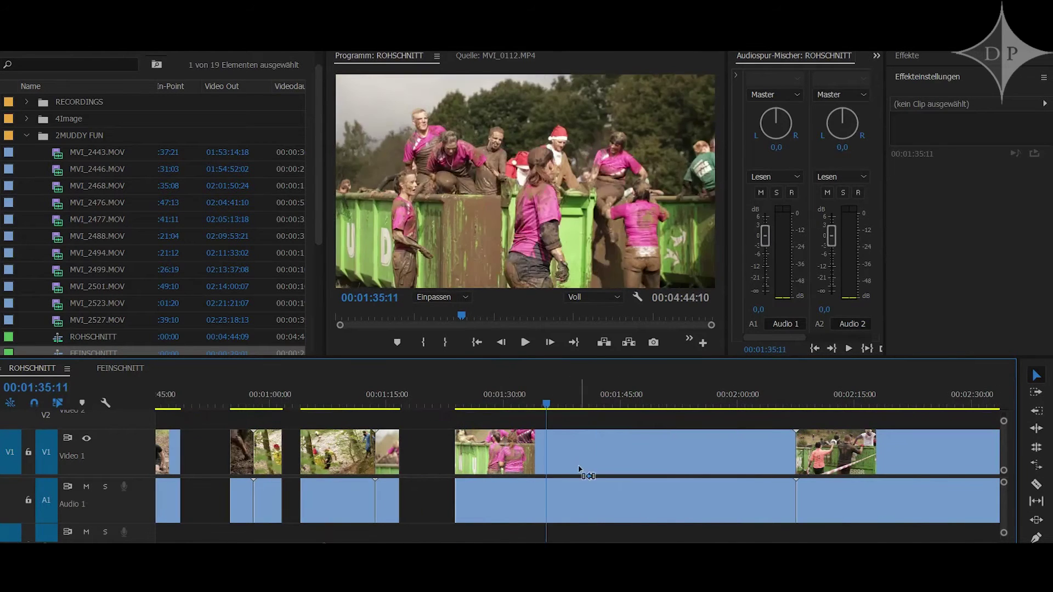
left_click_drag(577, 467, 628, 465)
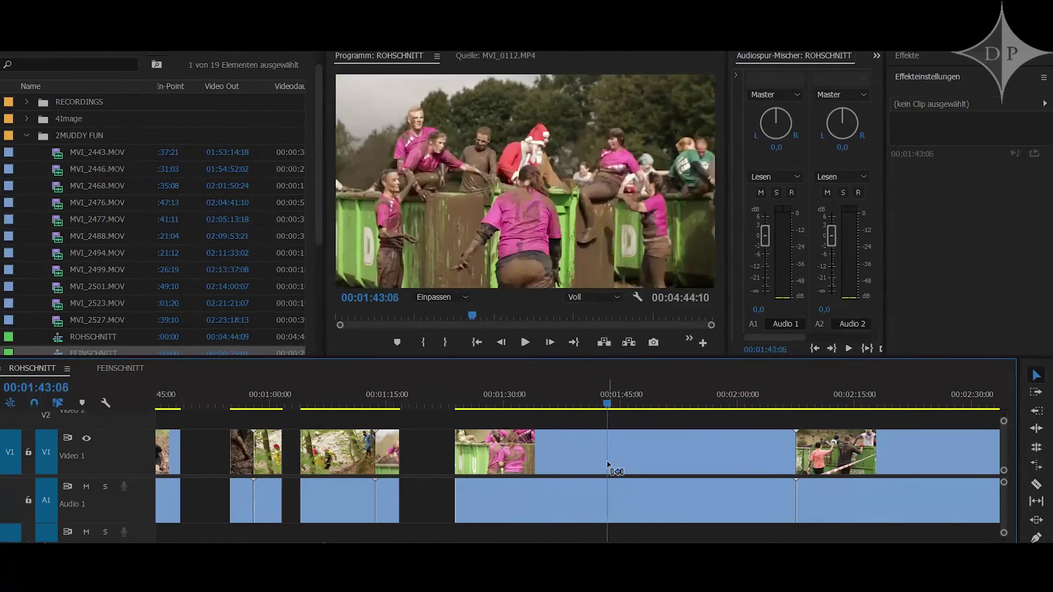
key("equal")
left_click_drag(629, 465, 730, 460)
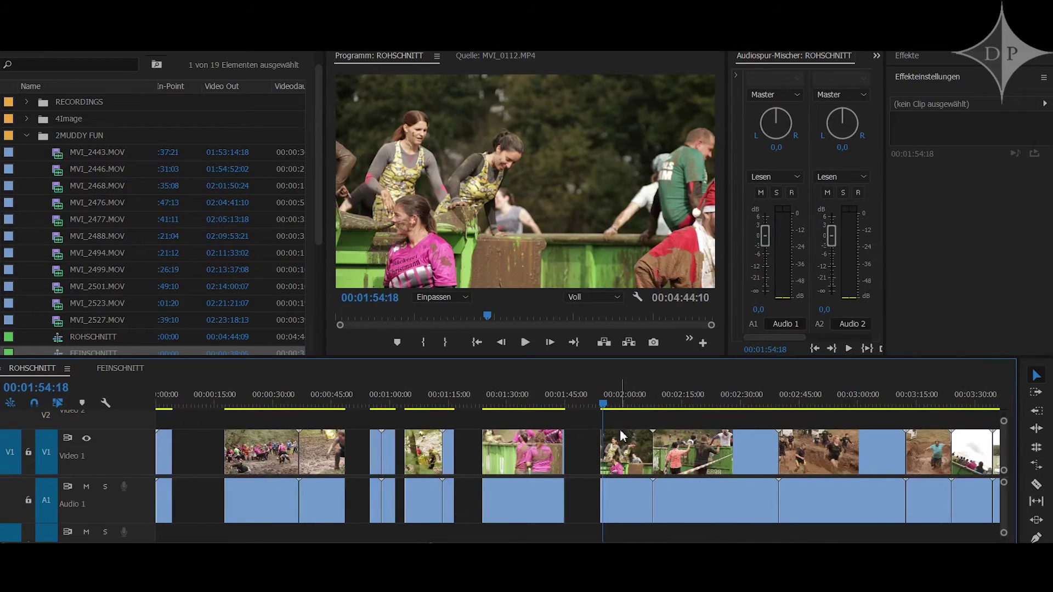
scroll(653, 448, "up", 5)
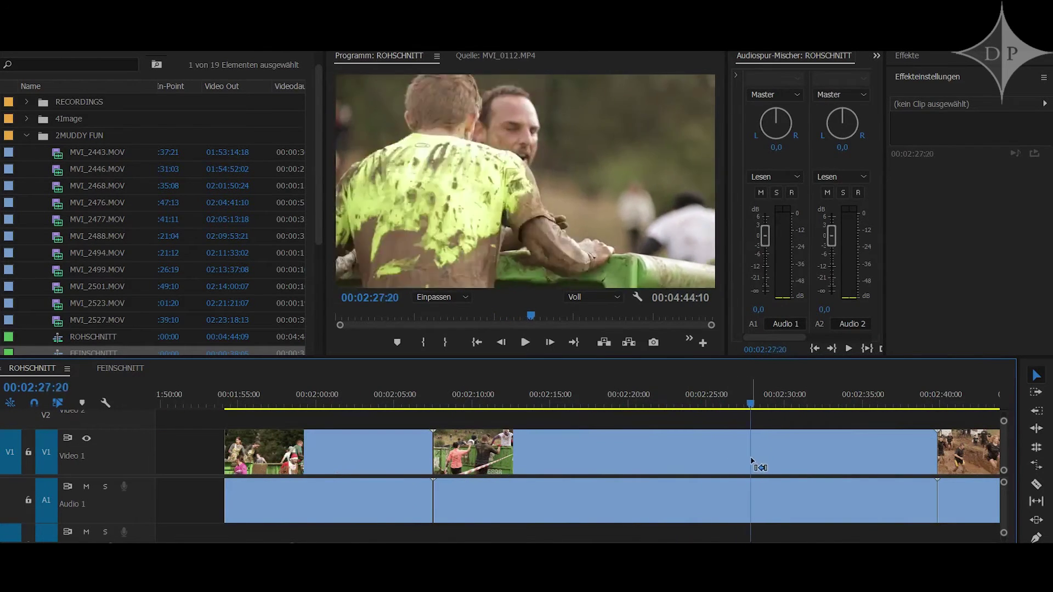
scroll(726, 462, "down", 2)
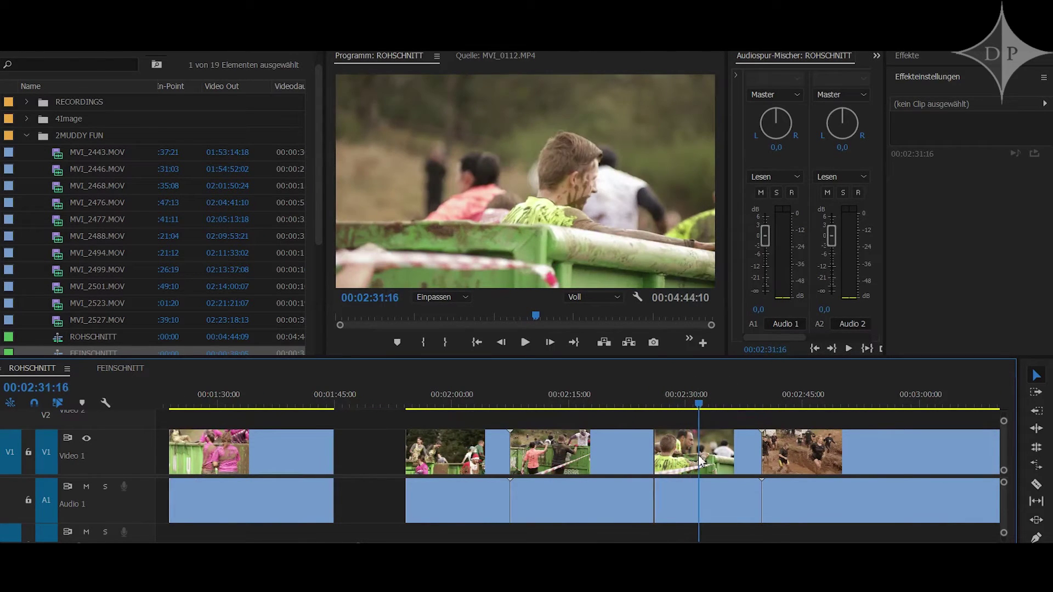
left_click(700, 461)
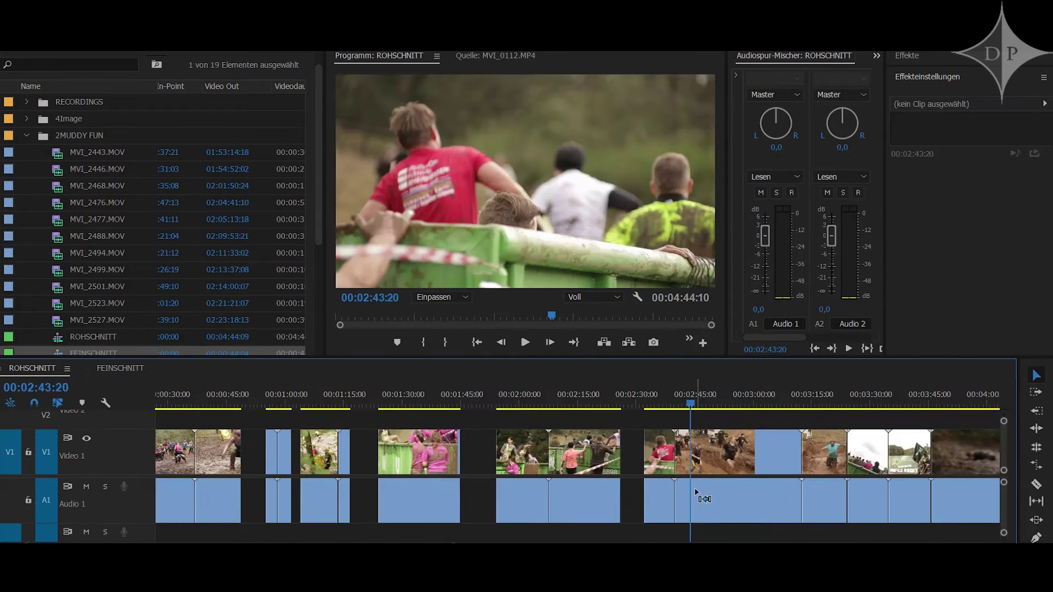
left_click(700, 493)
scroll(700, 493, "up", 2)
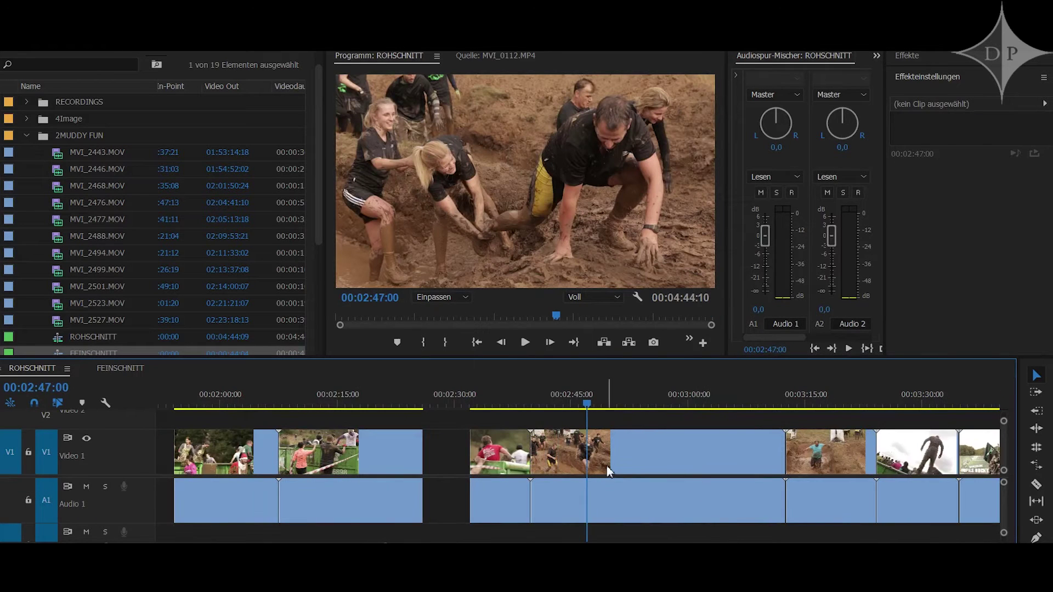
Lift the muddy-trench range ending at 03:04:12 from ROHSCHNITT and paste it after the FEINSCHNITT clips.
scroll(606, 465, "up", 2)
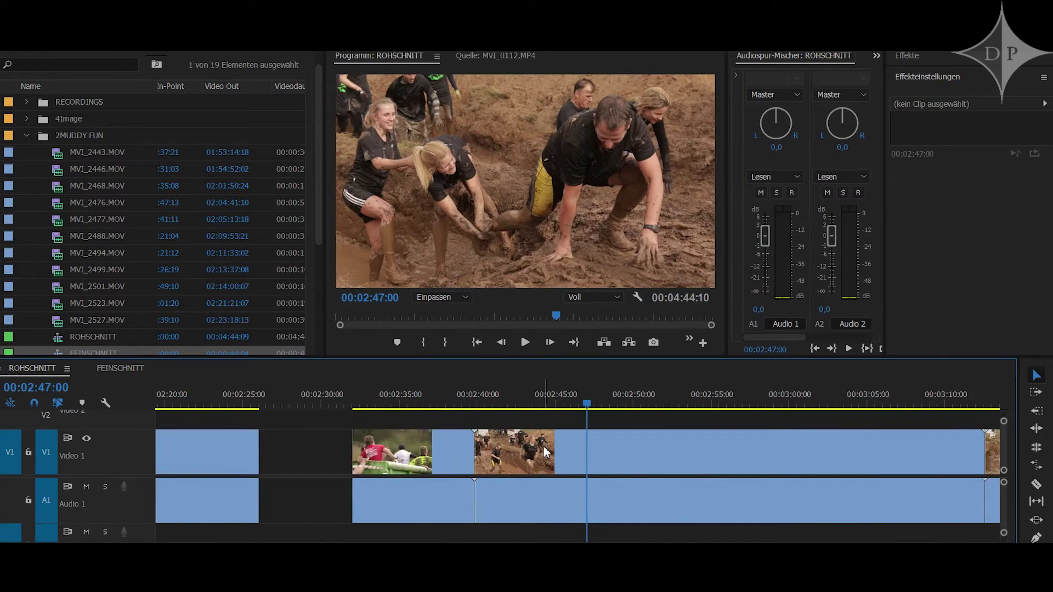
left_click(597, 437)
key("space")
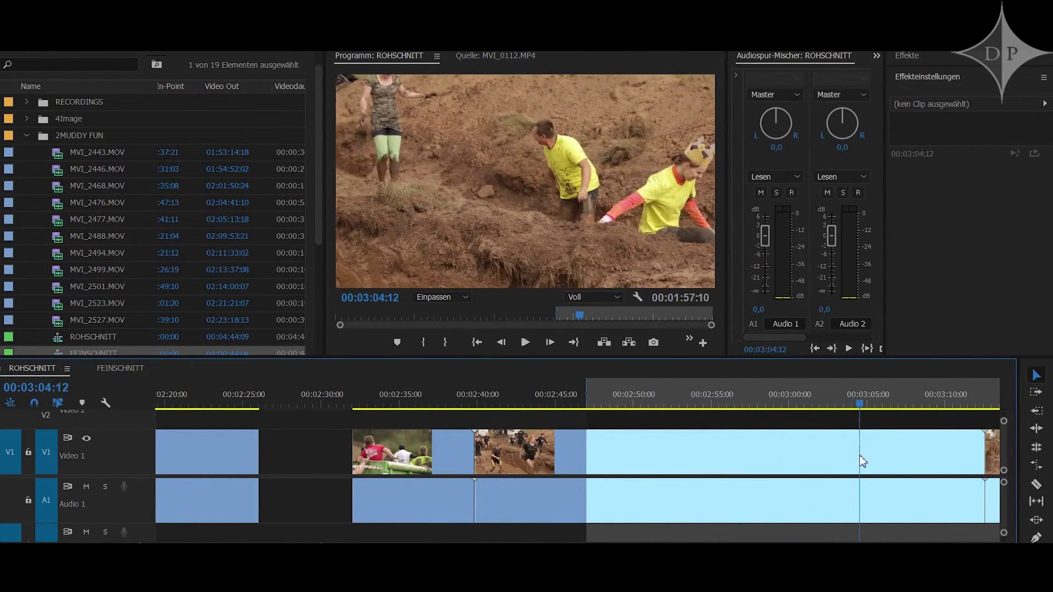
key("o")
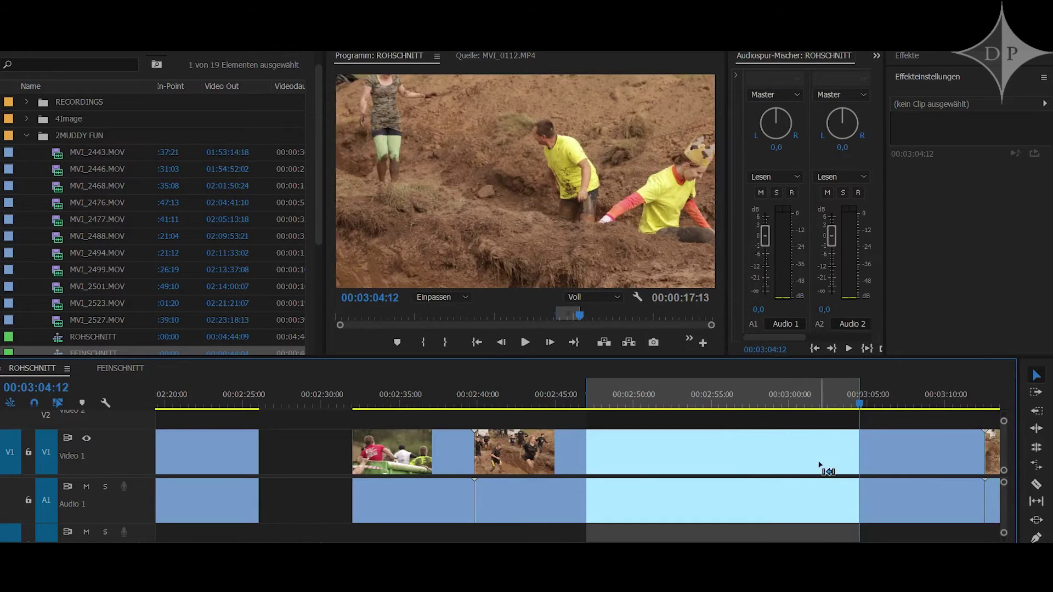
key("semicolon")
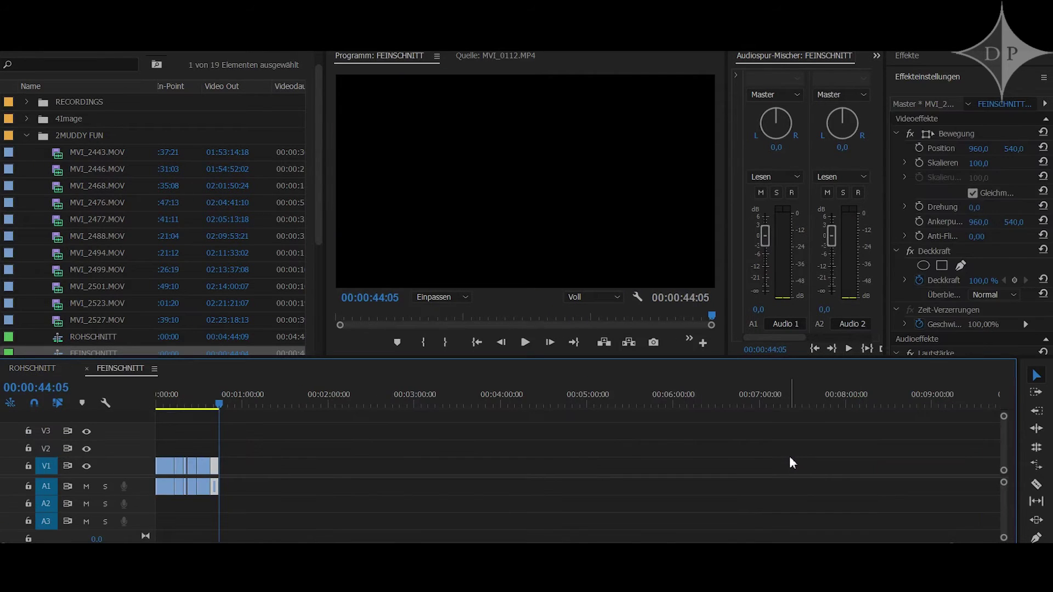
key("ctrl+v")
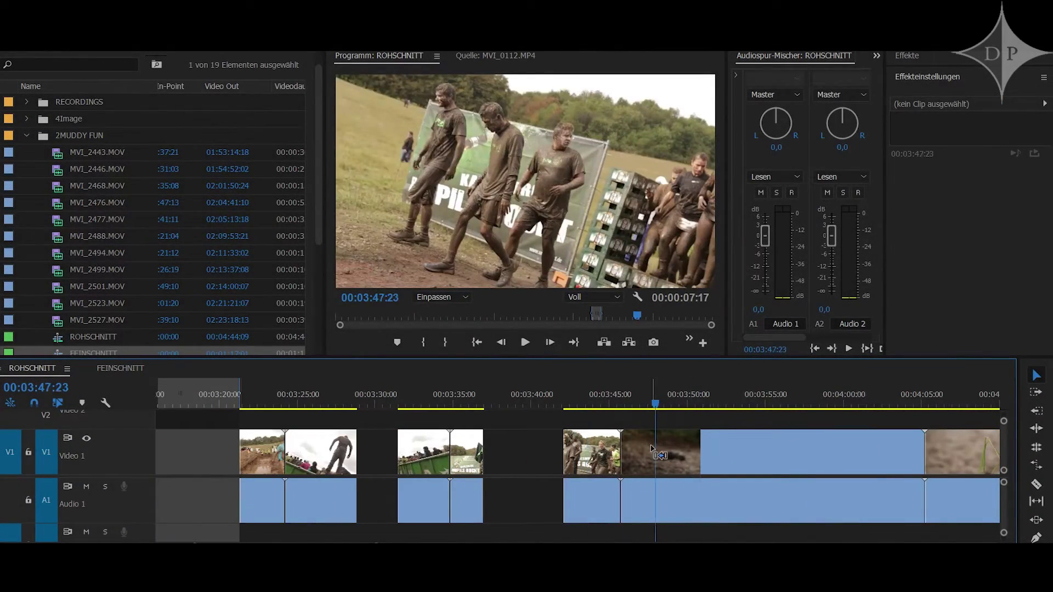
key("shift+k")
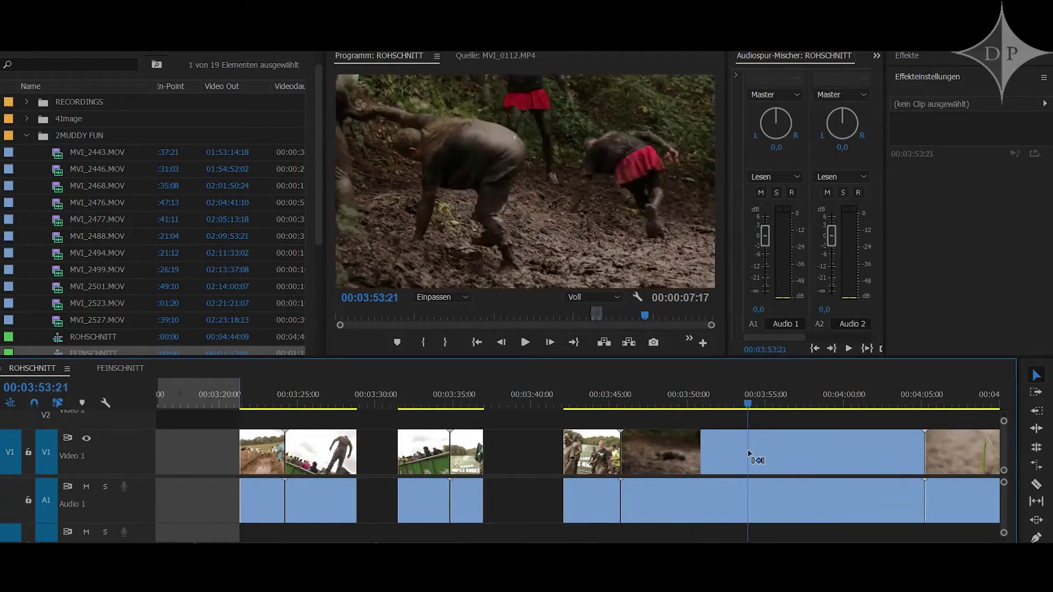
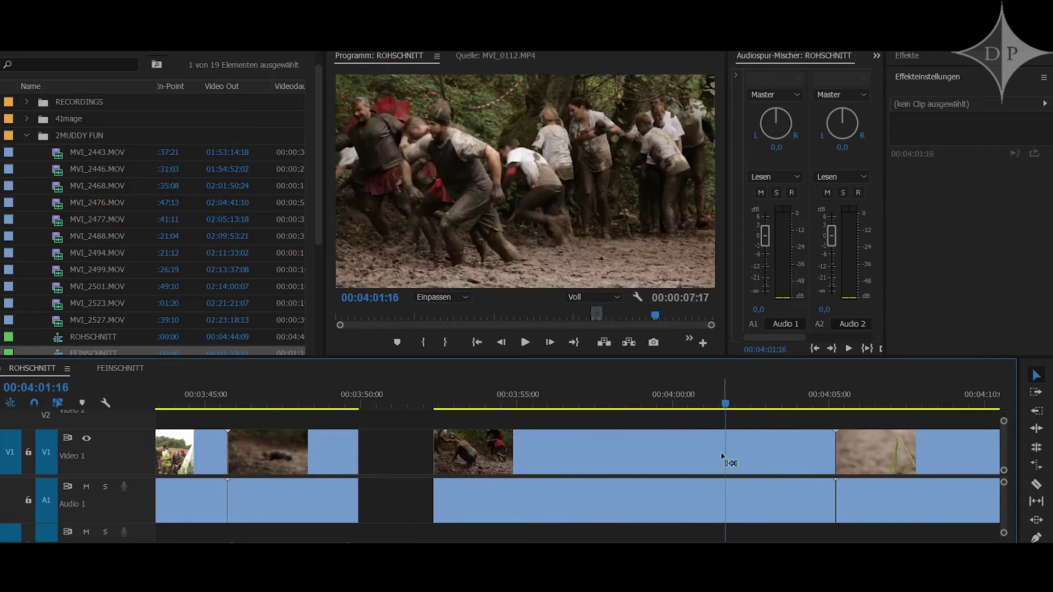
Add another mud clip to ROHSCHNITT and trim its start up to the playhead.
left_click_drag(723, 456, 732, 456)
key("space")
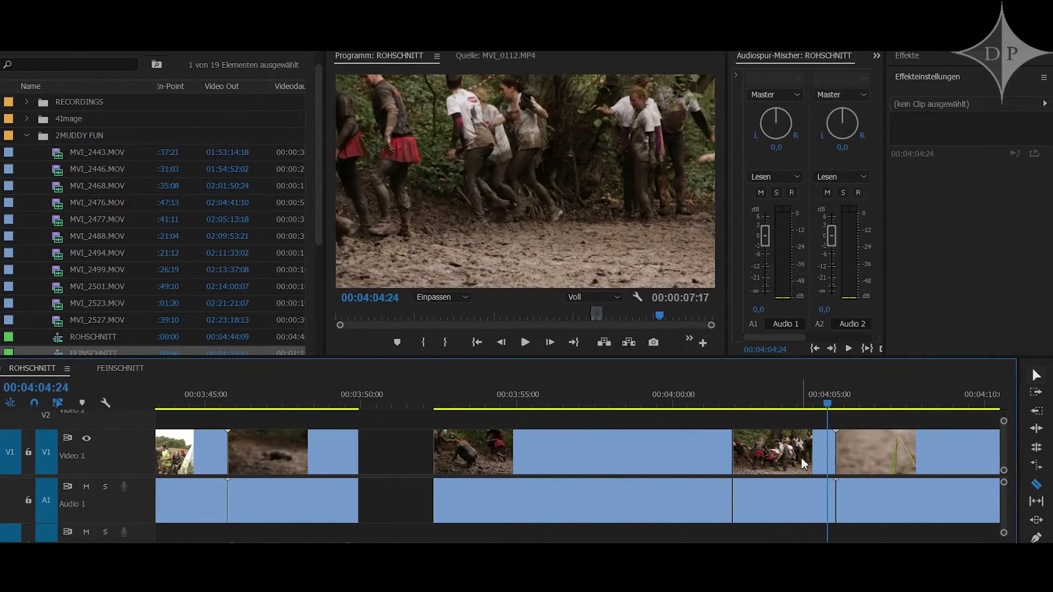
key("ctrl+z")
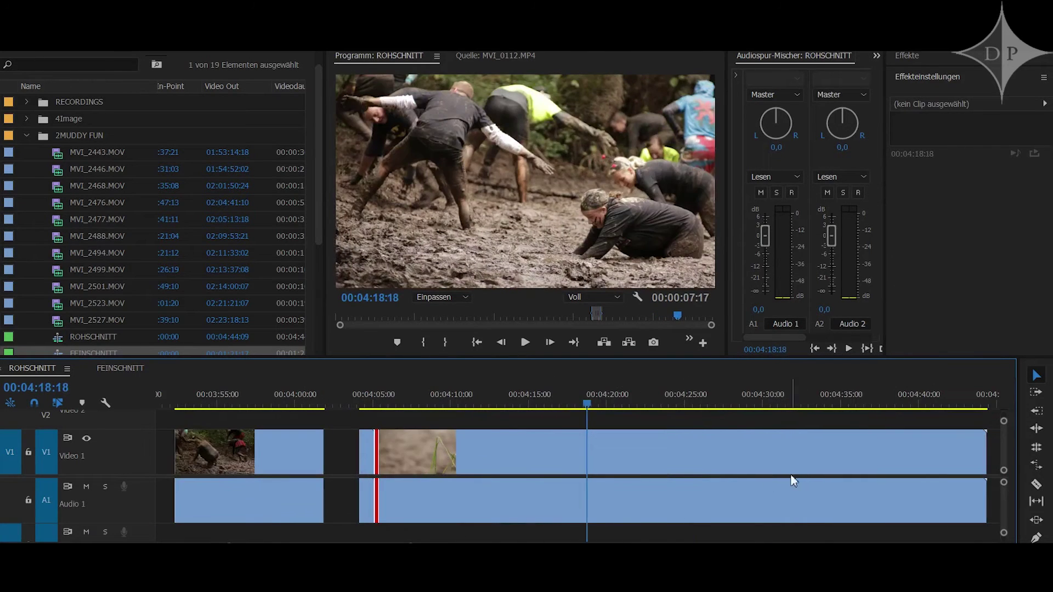
Split the long mud-crawling clip at the playhead, including a cut at 04:34:08.
key("ctrl+k")
key("space")
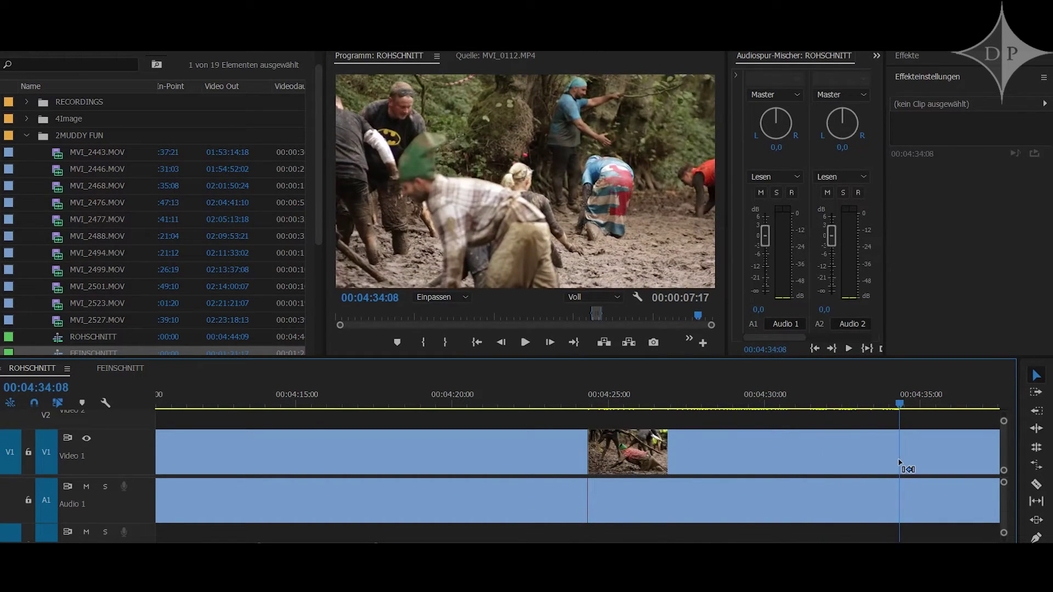
key("space")
key("ctrl+k")
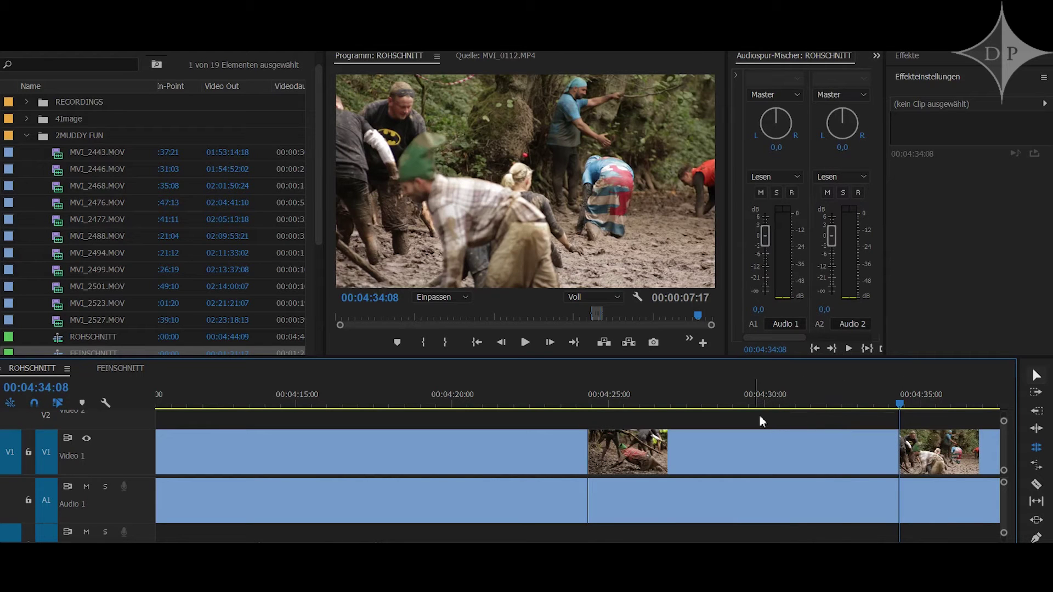
Roll the cut before the last clip about two seconds earlier, fine-tuned by a few frames.
key("j")
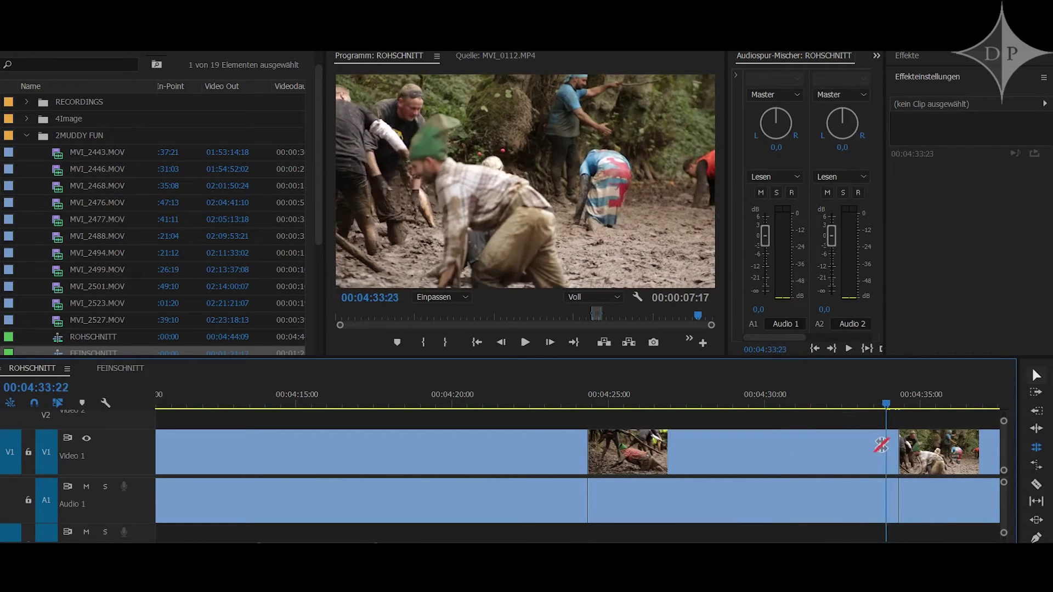
key("l")
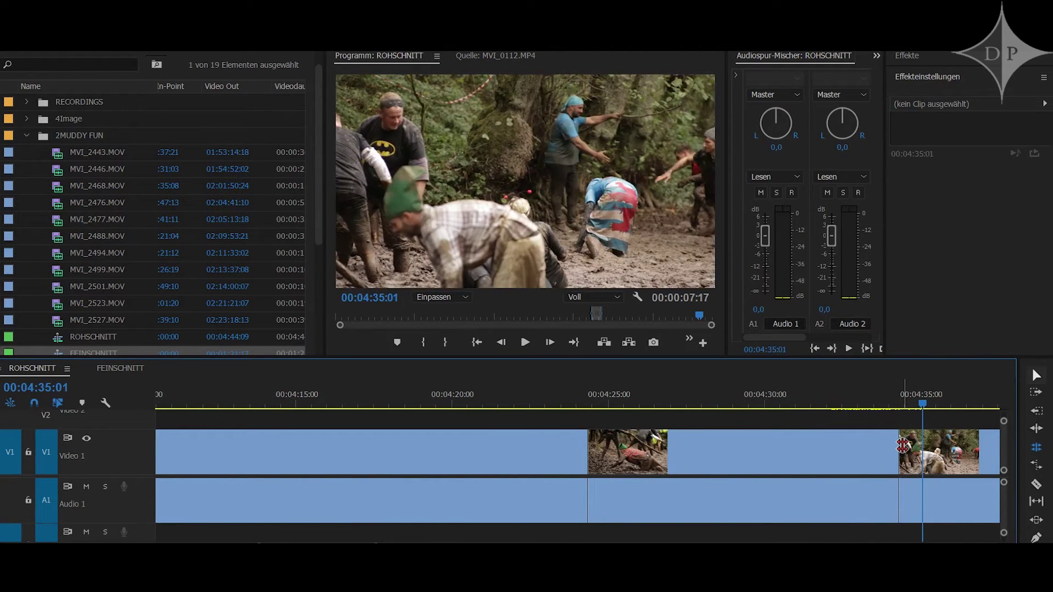
left_click_drag(902, 446, 846, 445)
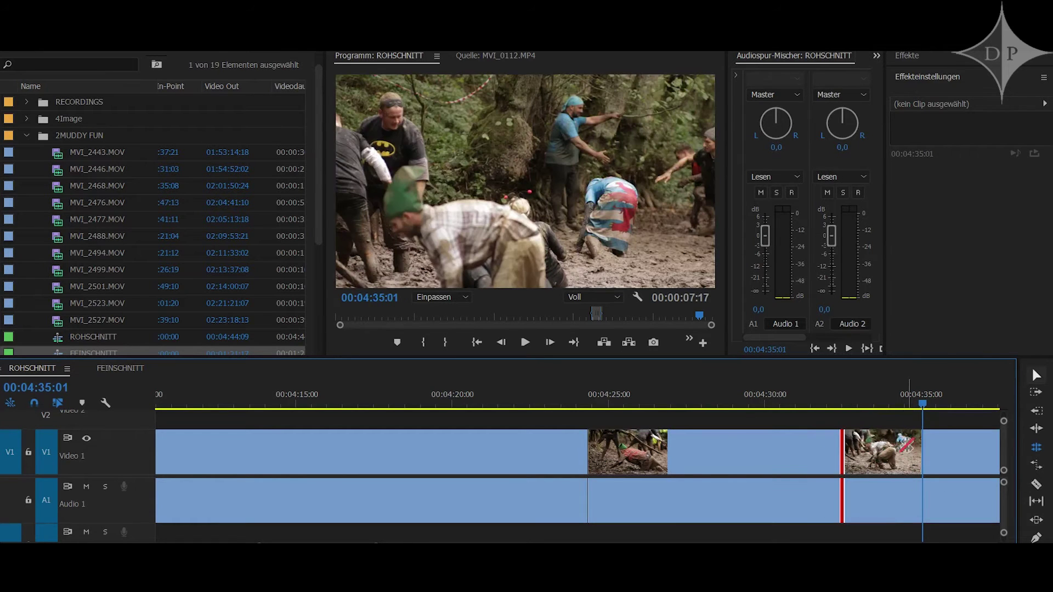
mouse_move(842, 451)
left_mouse_down()
mouse_move(854, 466)
mouse_move(865, 458)
left_mouse_up()
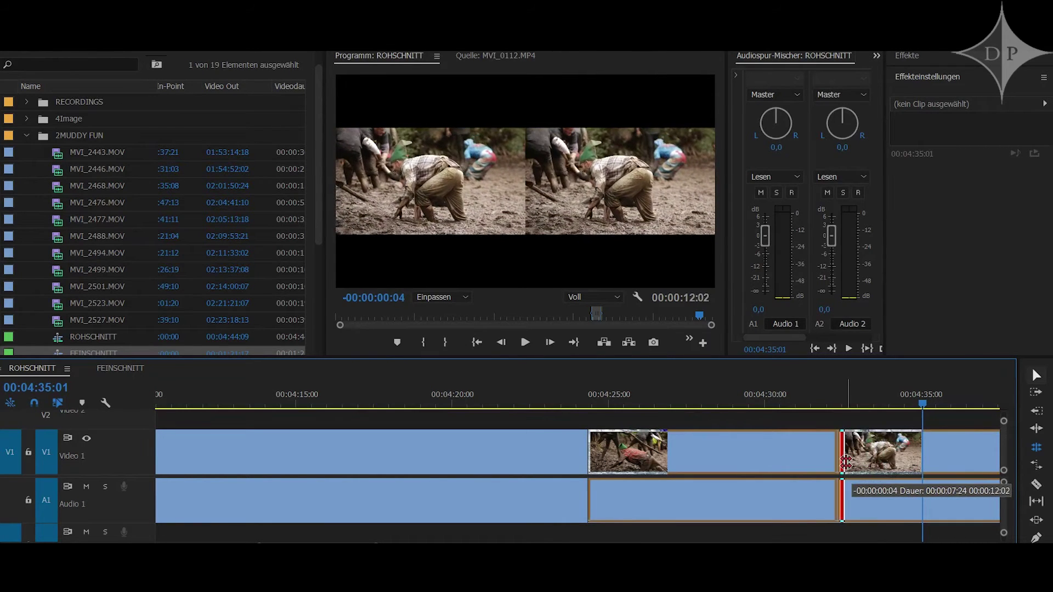
left_click_drag(864, 458, 844, 460)
left_click(776, 463)
Delete the selected clip and zoom the ROHSCHNITT timeline in around 04:16:18.
key("Delete")
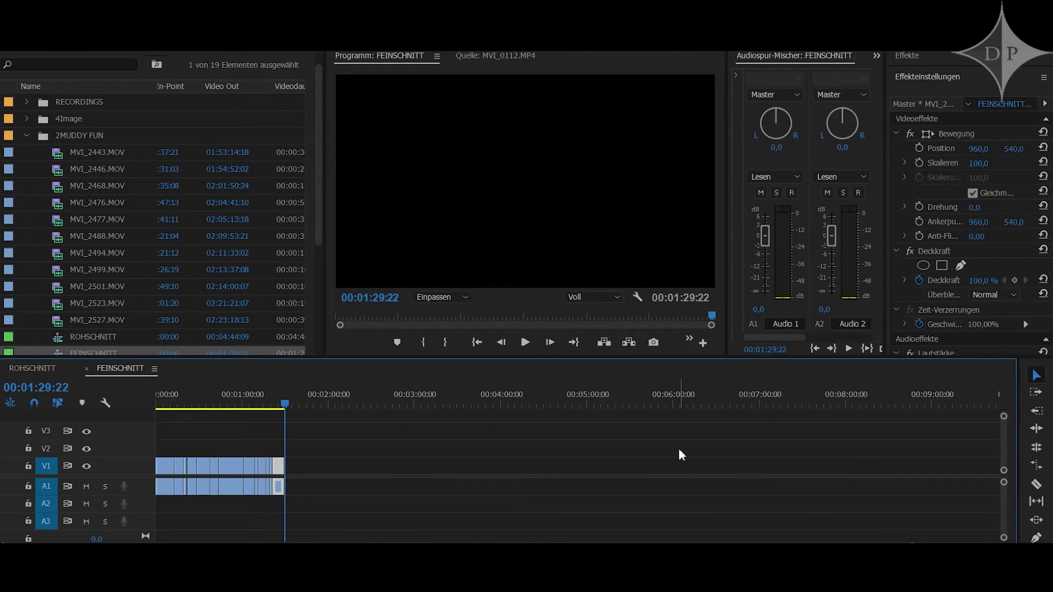
key("shift+period")
key("equal")
key("space")
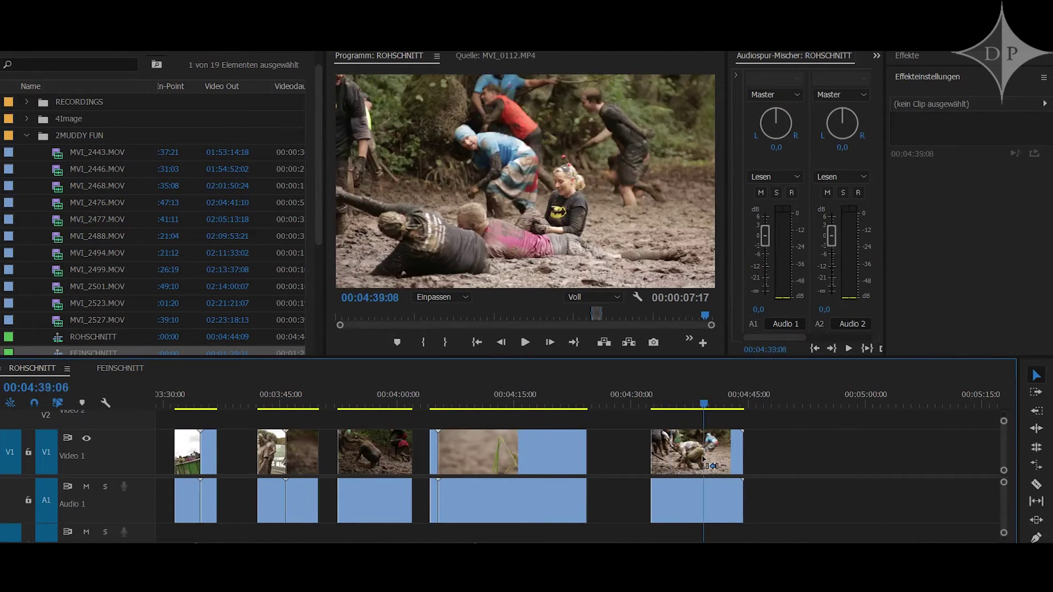
left_click(525, 458)
key("equal")
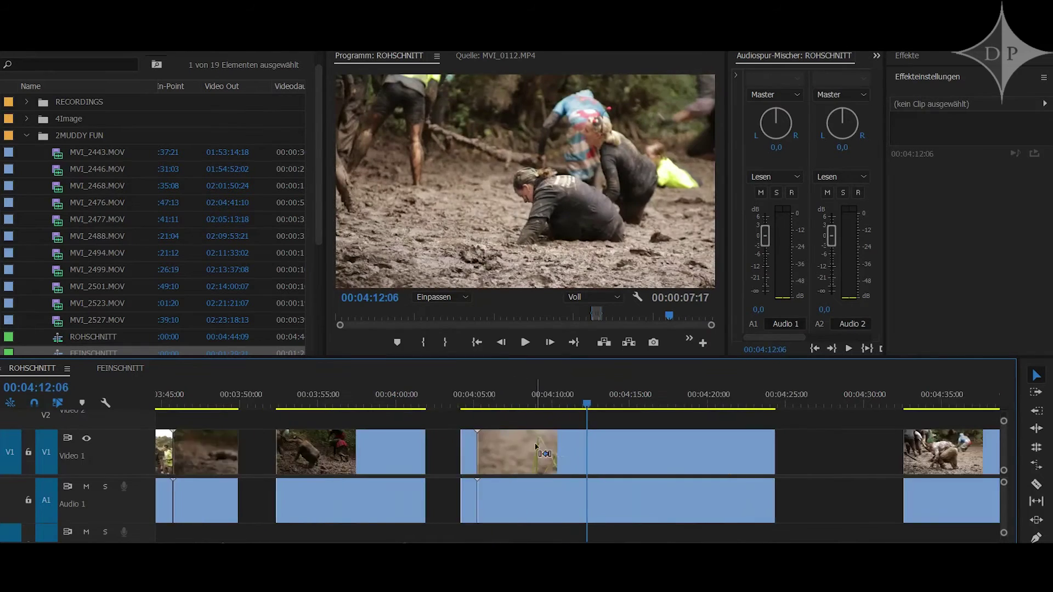
key("equal")
Razor-cut the grass shot at 04:07:11 and at several further points.
left_click(475, 449)
key("Up")
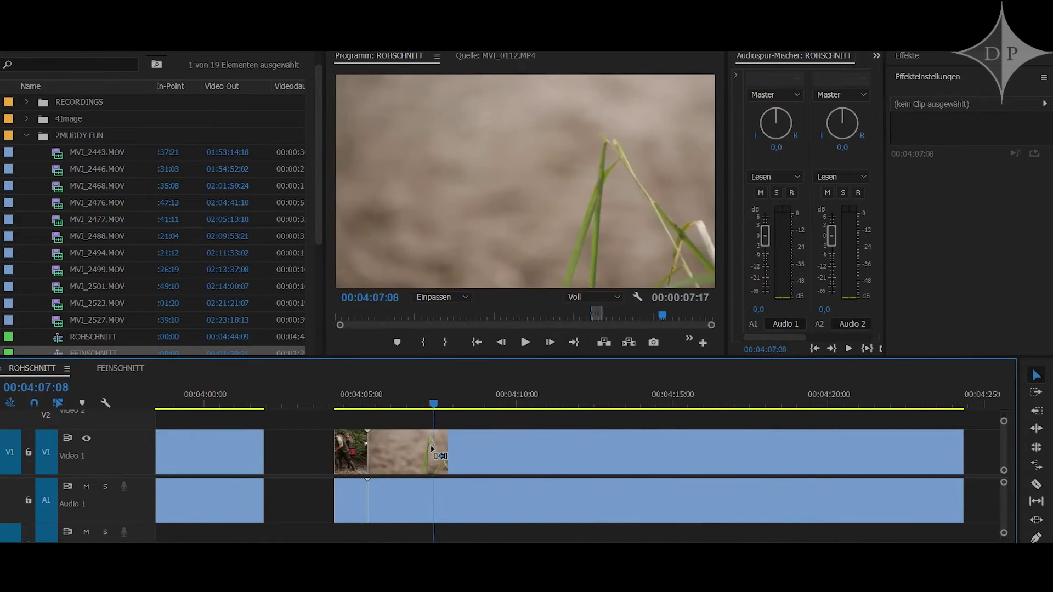
key("Left")
key("Left")
key("Left")
key("c")
left_click(428, 451)
left_click(453, 454)
key("space")
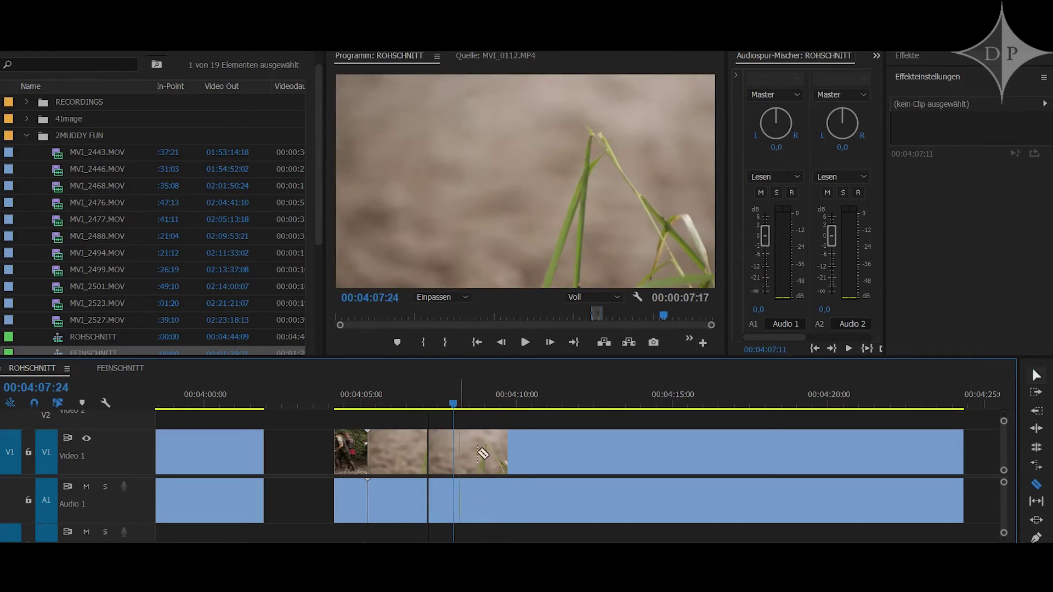
left_click(538, 455)
Undo the extra cuts, cut the grass clip at 04:08:17 and delete the short piece.
key("ctrl+z")
key("ctrl+z")
key("ctrl+z")
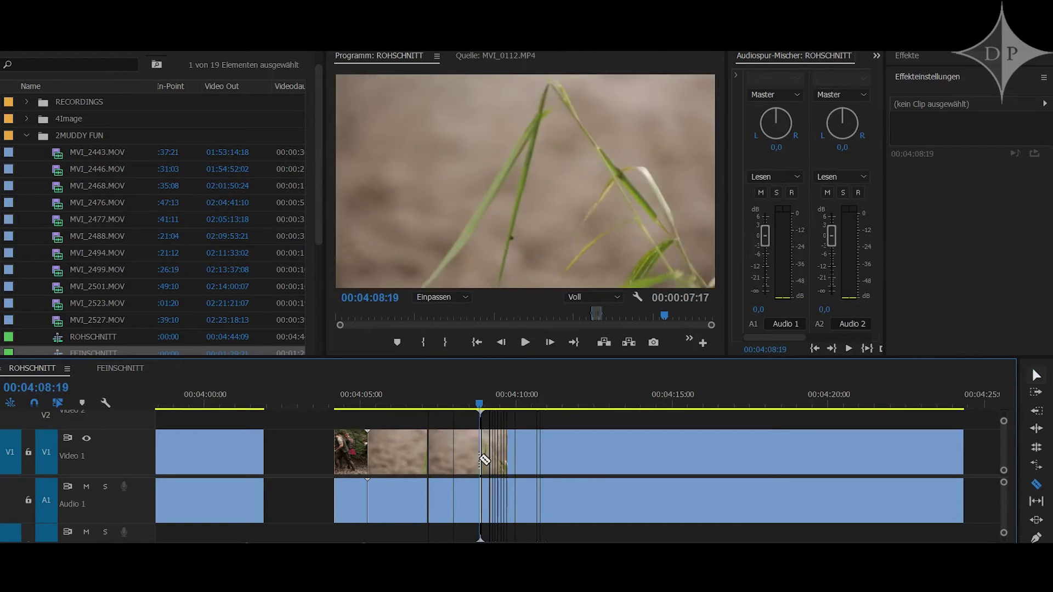
left_click(475, 466)
key("v")
left_click(456, 458)
key("Delete")
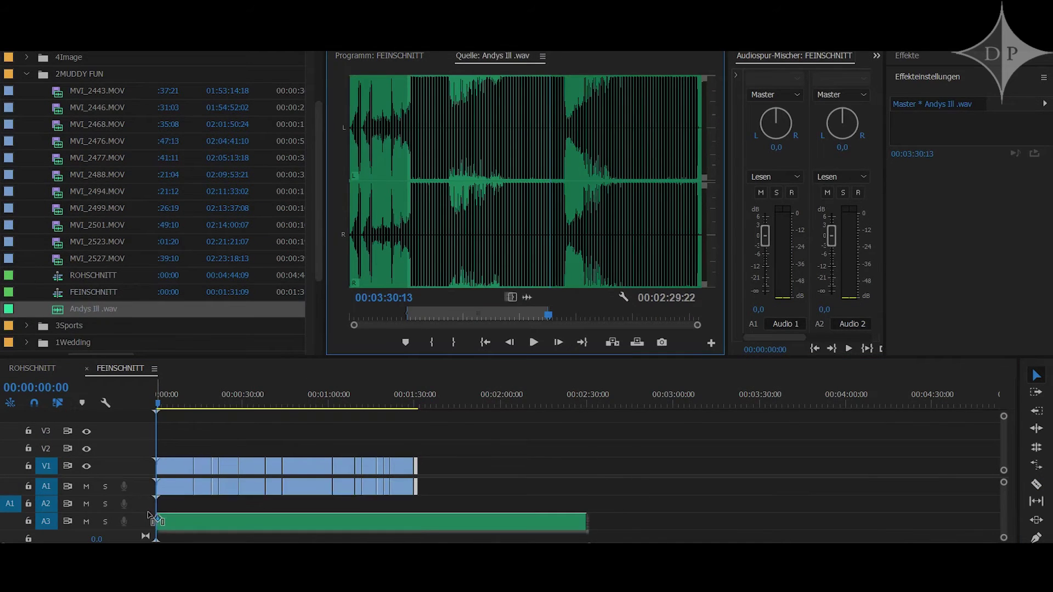
Place the Andys Ill .wav music on A2 from the start and mute A1's original sound.
left_click_drag(277, 475, 124, 520)
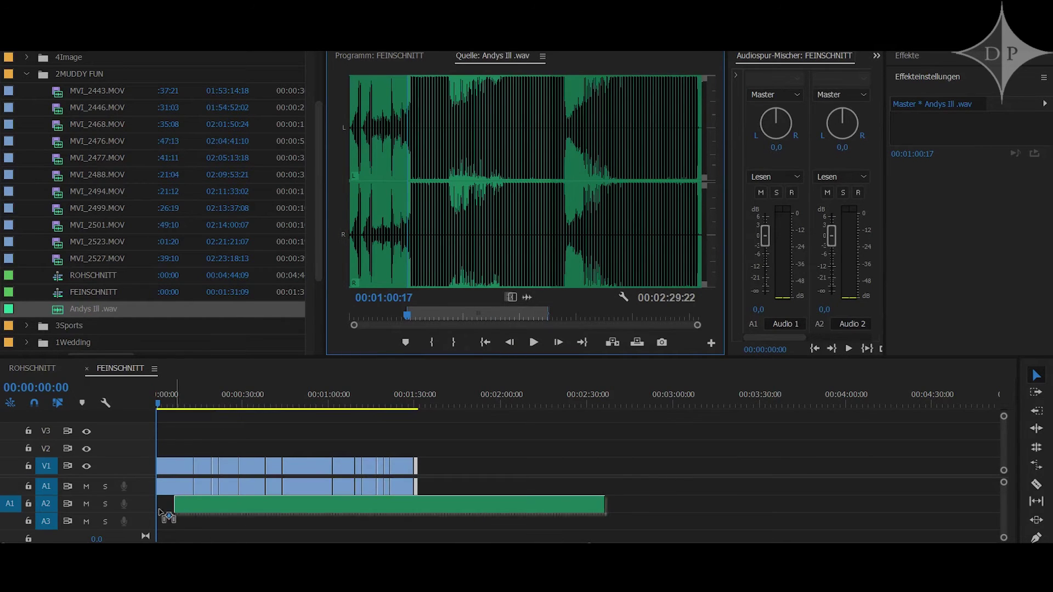
left_click_drag(434, 375, 159, 503)
left_click(87, 487)
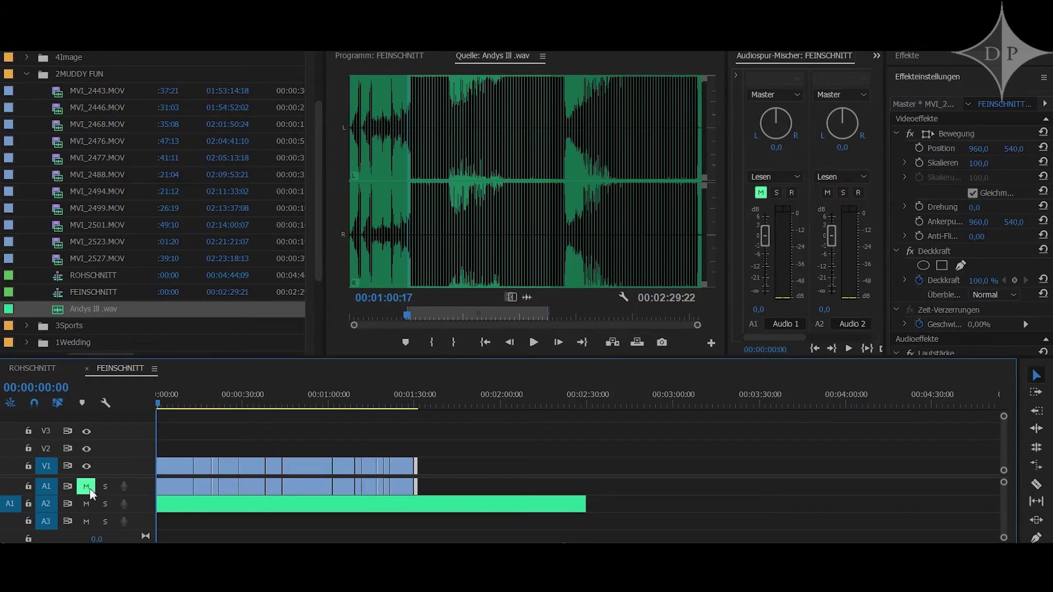
Play through FEINSCHNITT, return to the start and lock the A2 music track.
key("space")
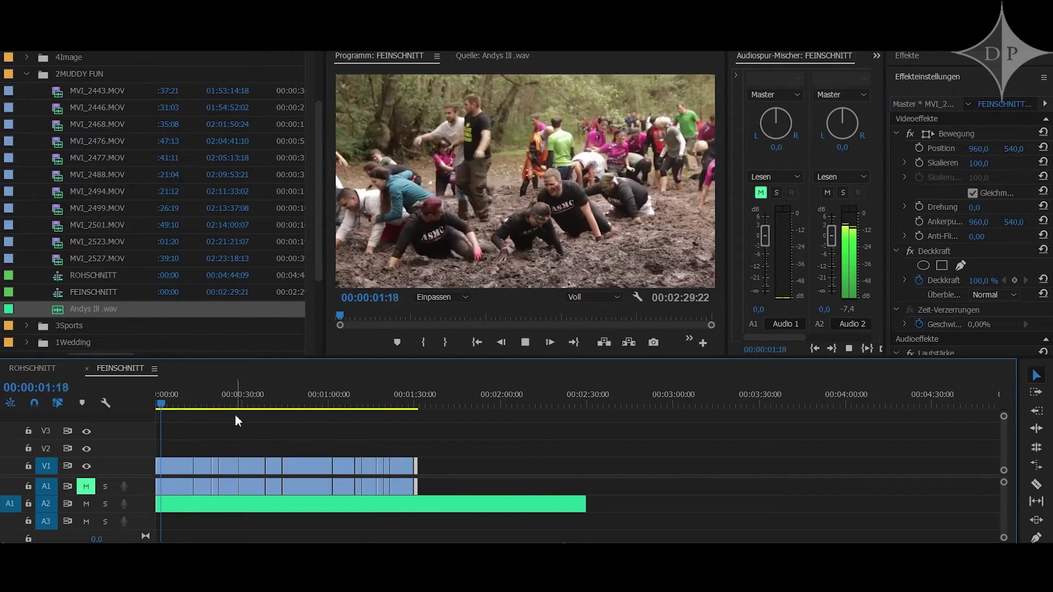
key("equal")
key("equal")
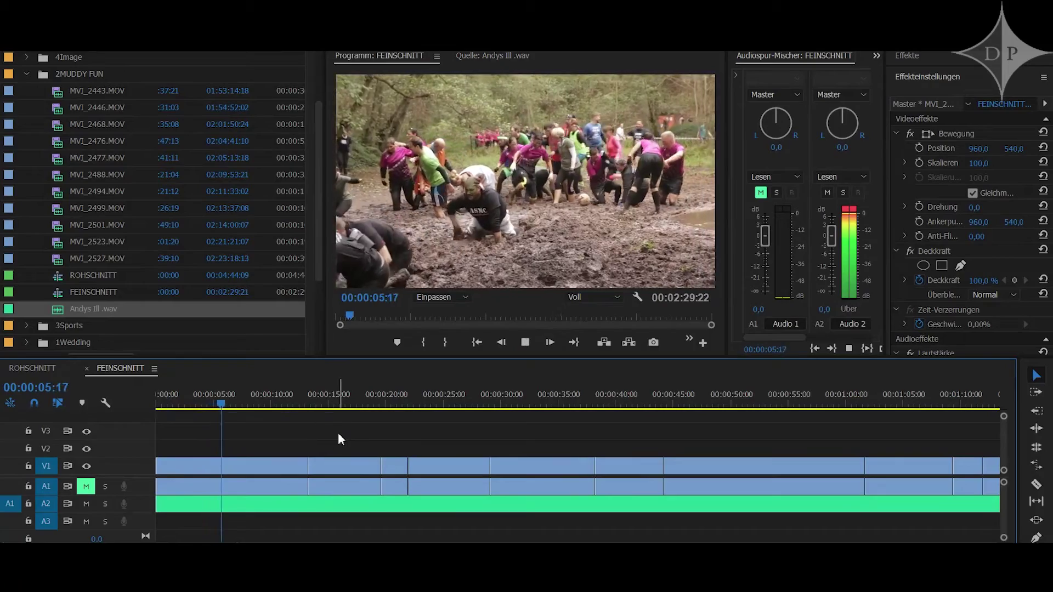
key("minus")
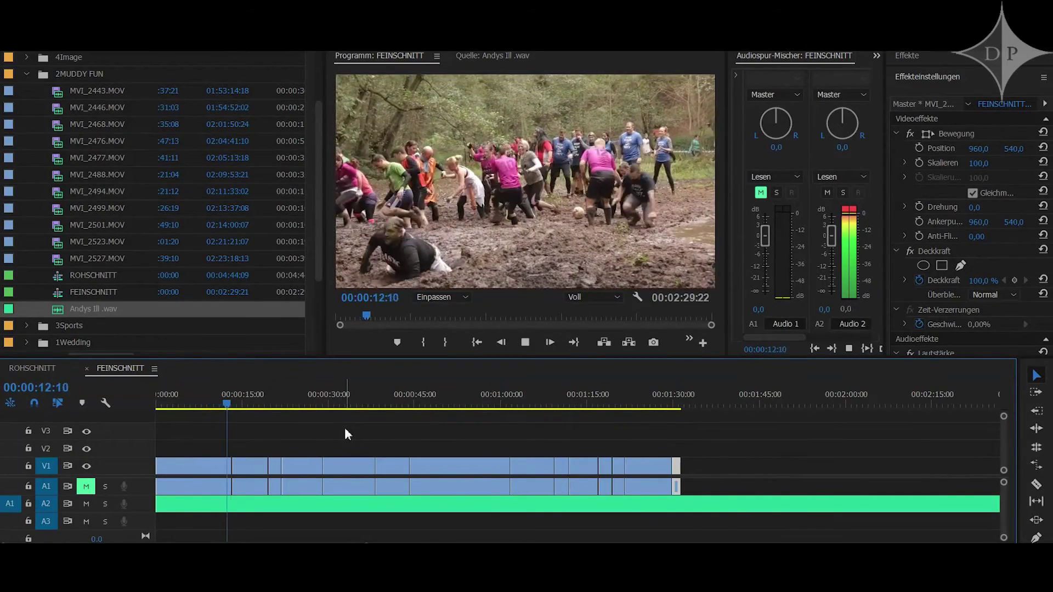
key("space")
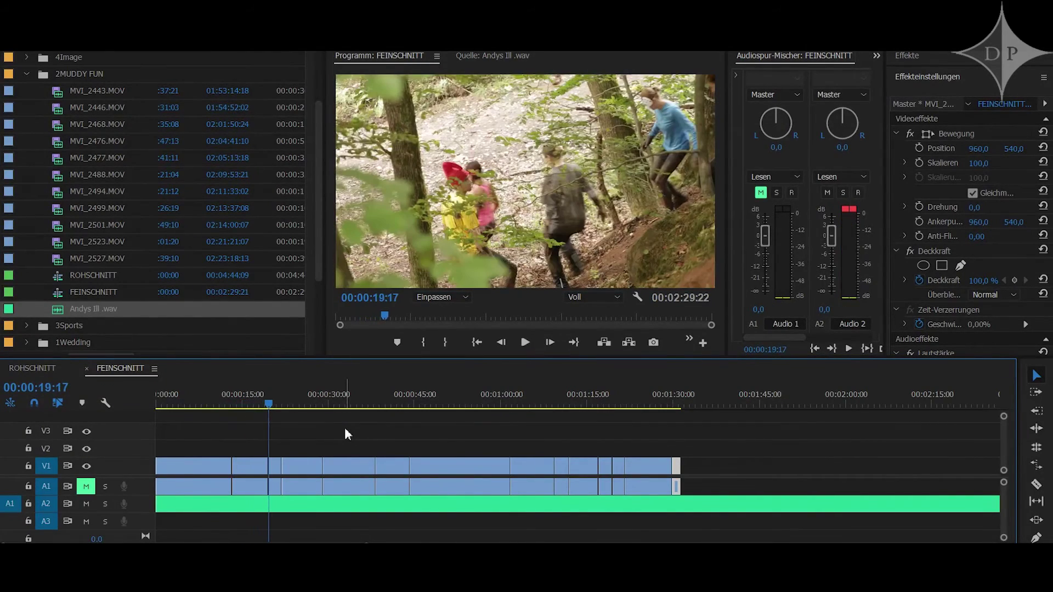
key("Home")
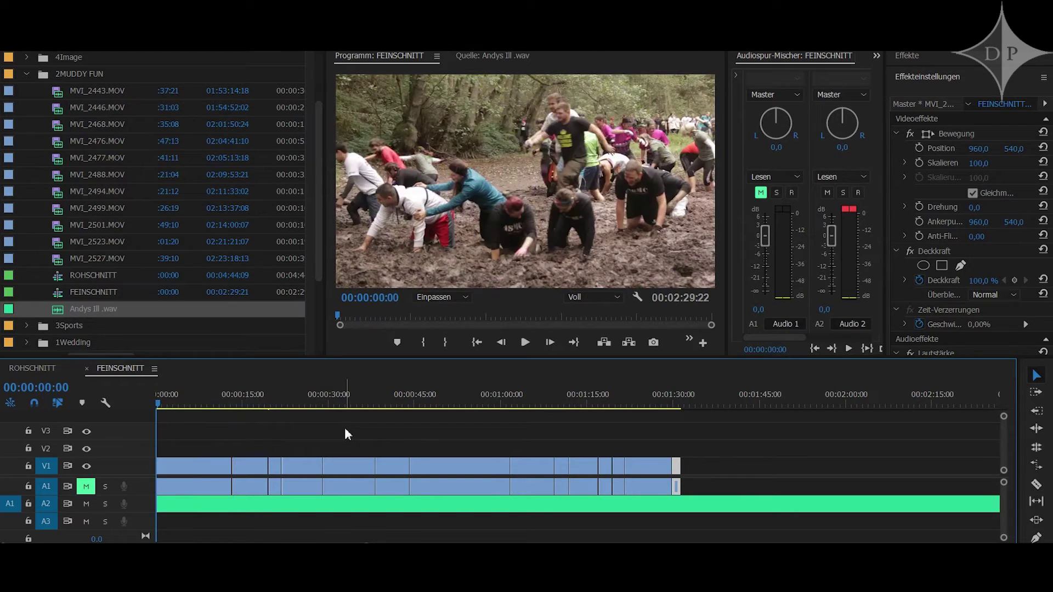
key("equal")
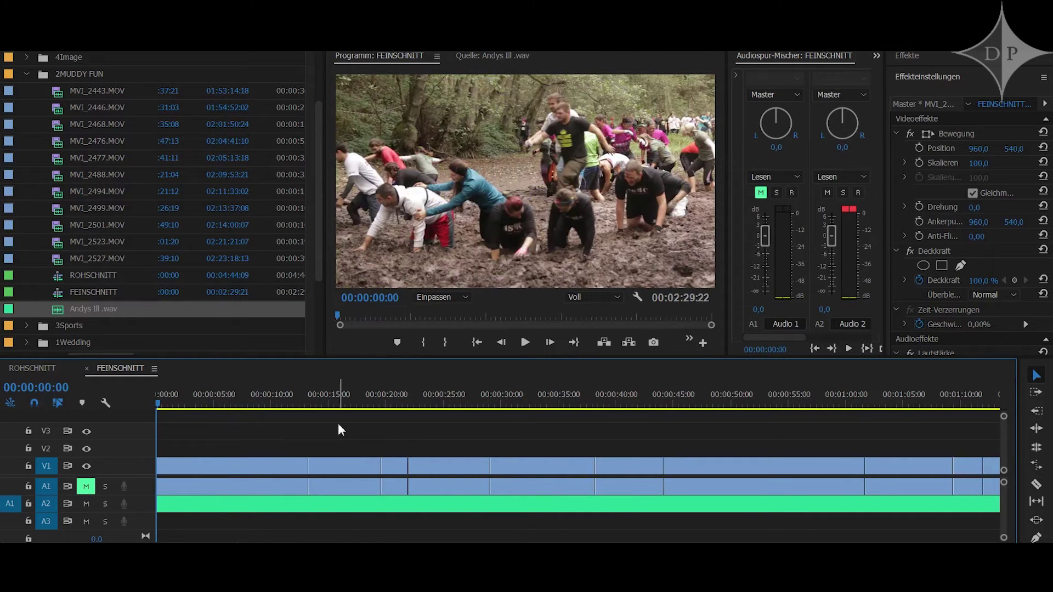
left_click(28, 504)
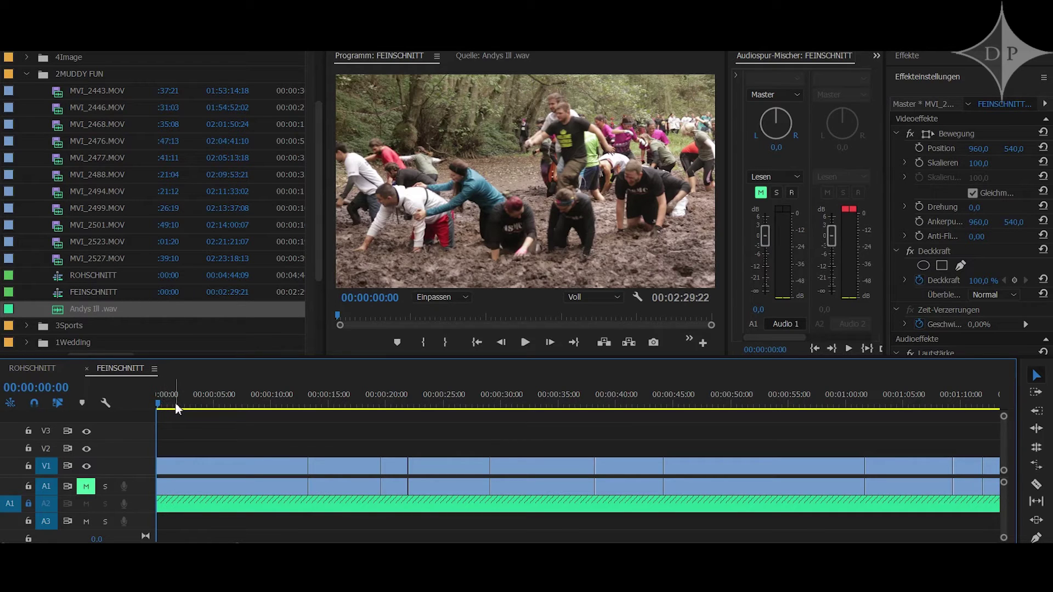
Trim the opening mud-crawl clip at 00:00:05:19 and ripple-delete the rest to close the gap.
left_click_drag(211, 402, 222, 402)
key("shift+equal")
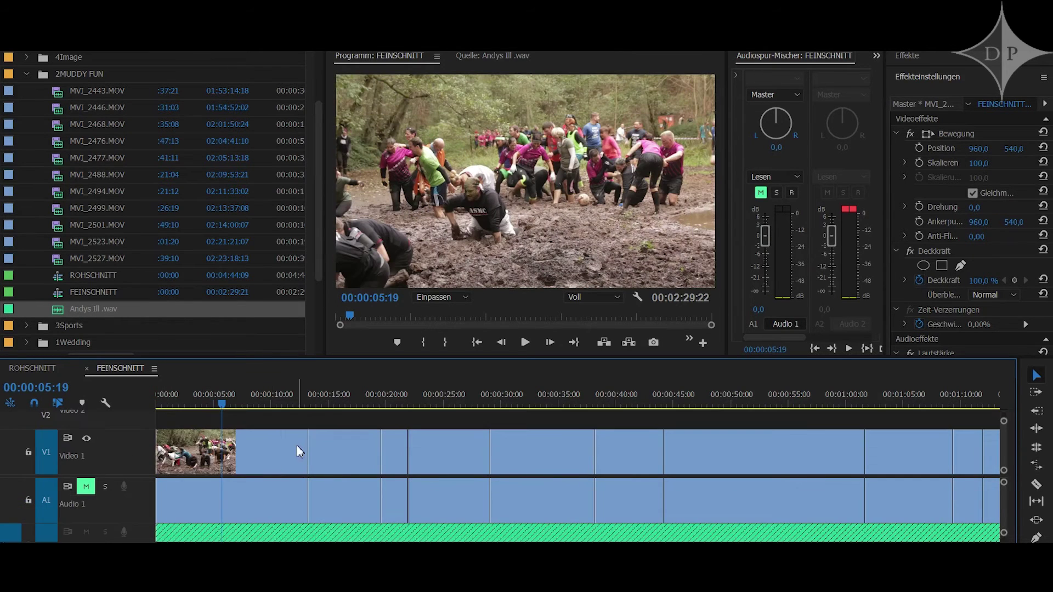
mouse_move(298, 444)
left_mouse_down()
mouse_move(288, 445)
mouse_move(304, 447)
left_mouse_up()
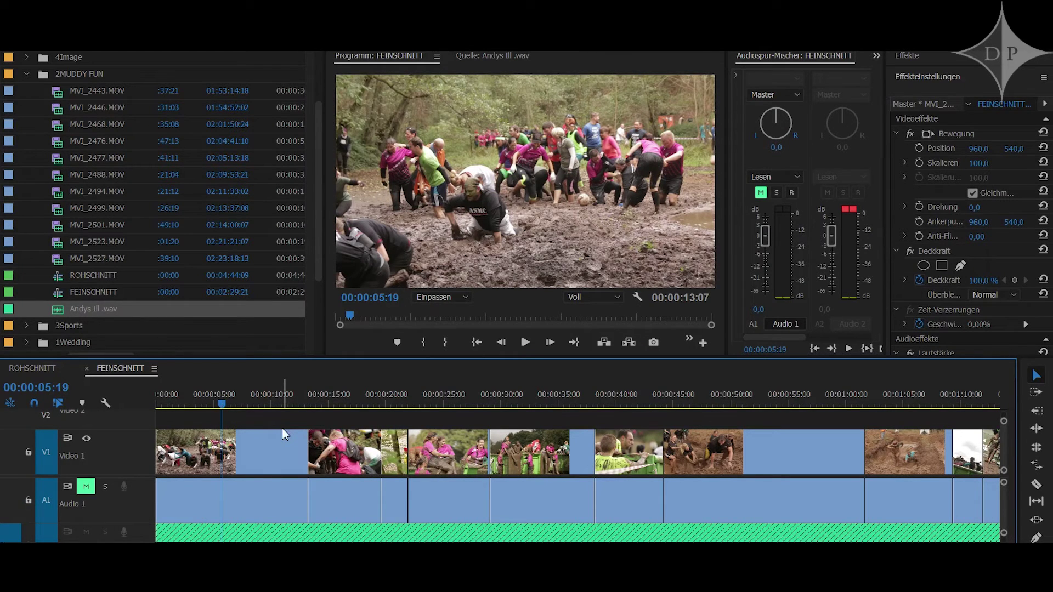
key("w")
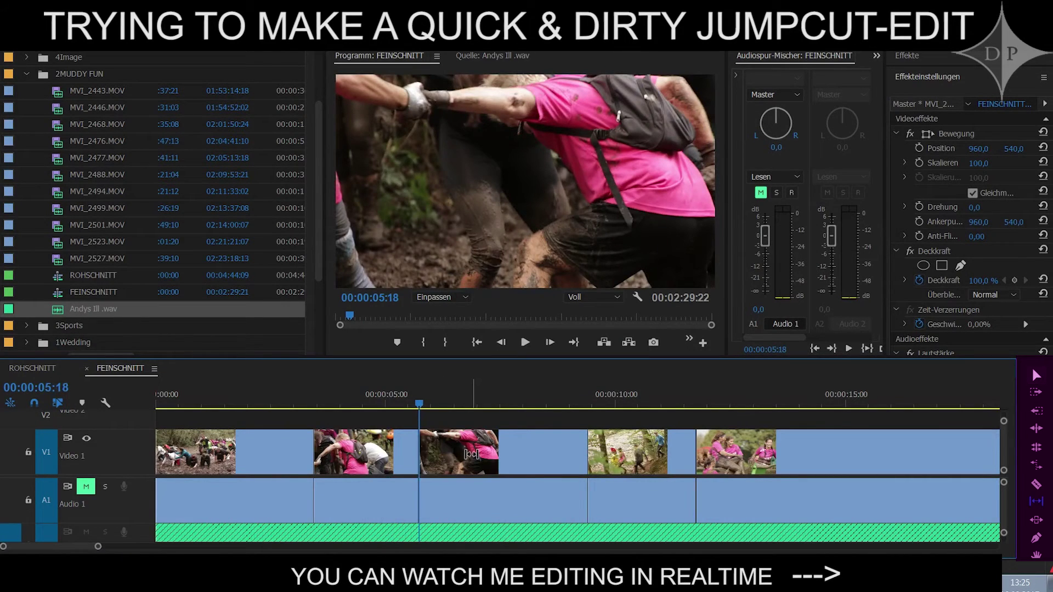
Split the muddy-legs clip at 06:20 and shift that edit a few frames earlier.
left_click(471, 453)
key("space")
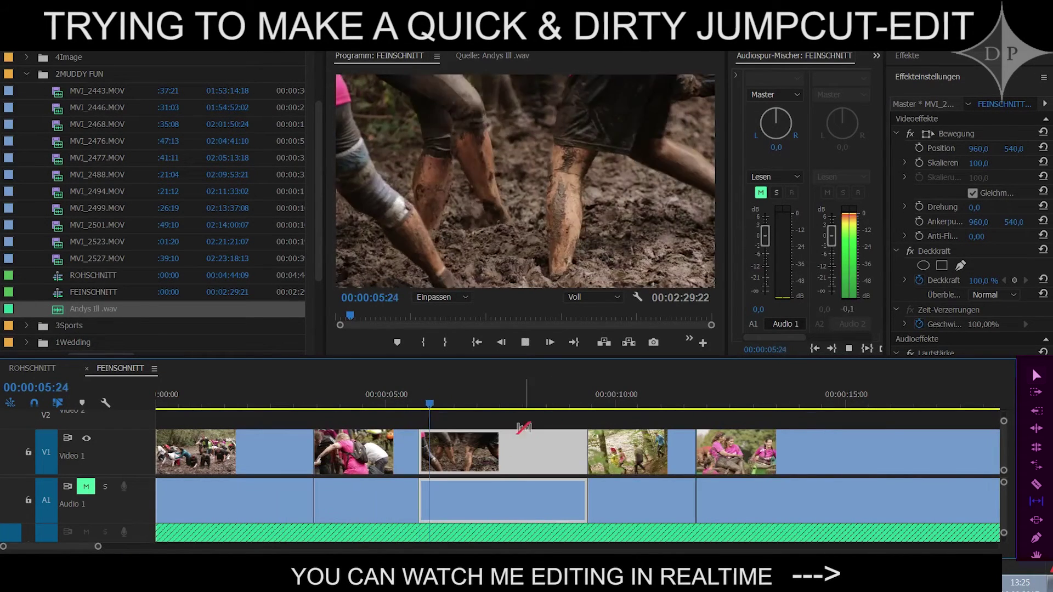
key("space")
key("c")
left_click(468, 465)
key("space")
key("equal")
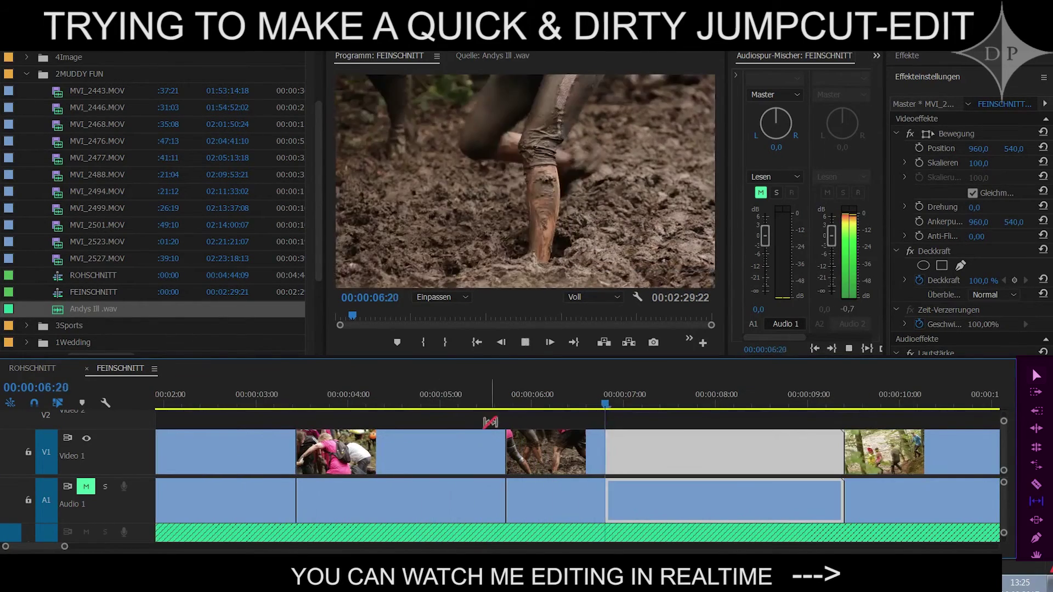
key("space")
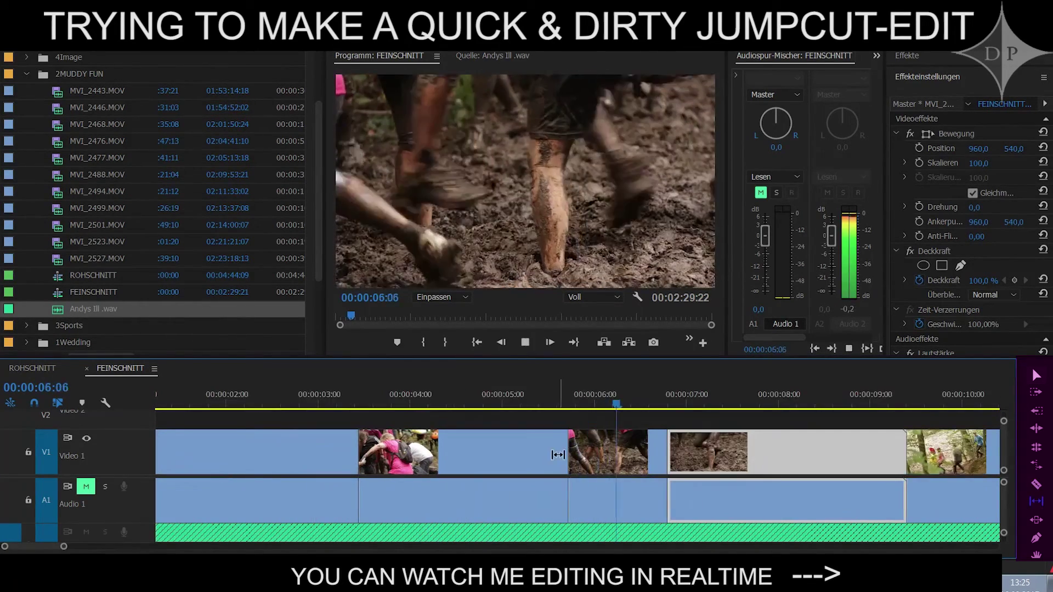
key("space")
left_click_drag(676, 463, 682, 459)
key("space")
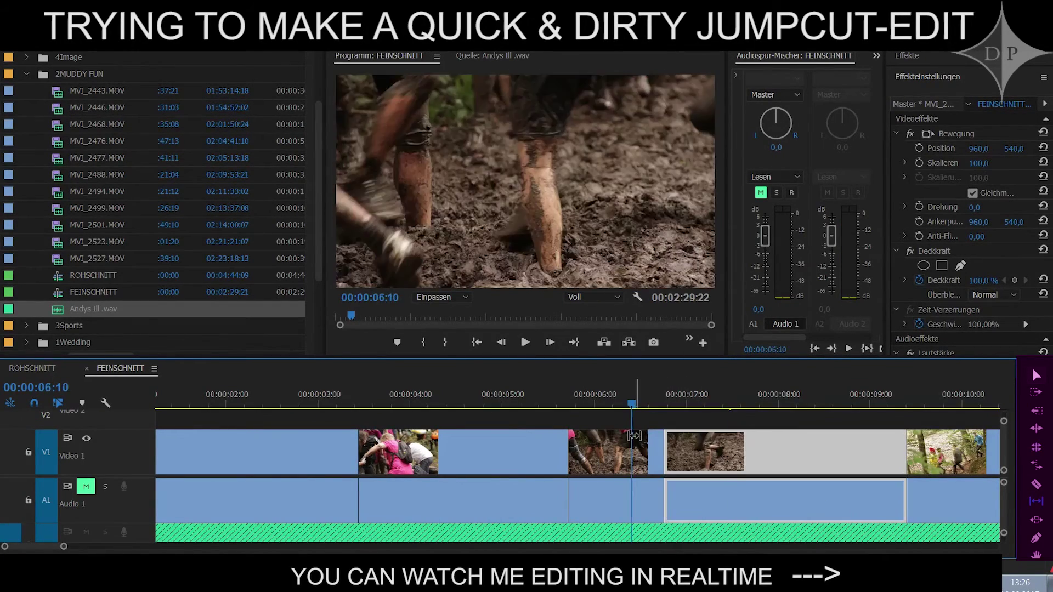
Split the clip twice more at the playhead and delete the unwanted piece between.
key("ctrl+k")
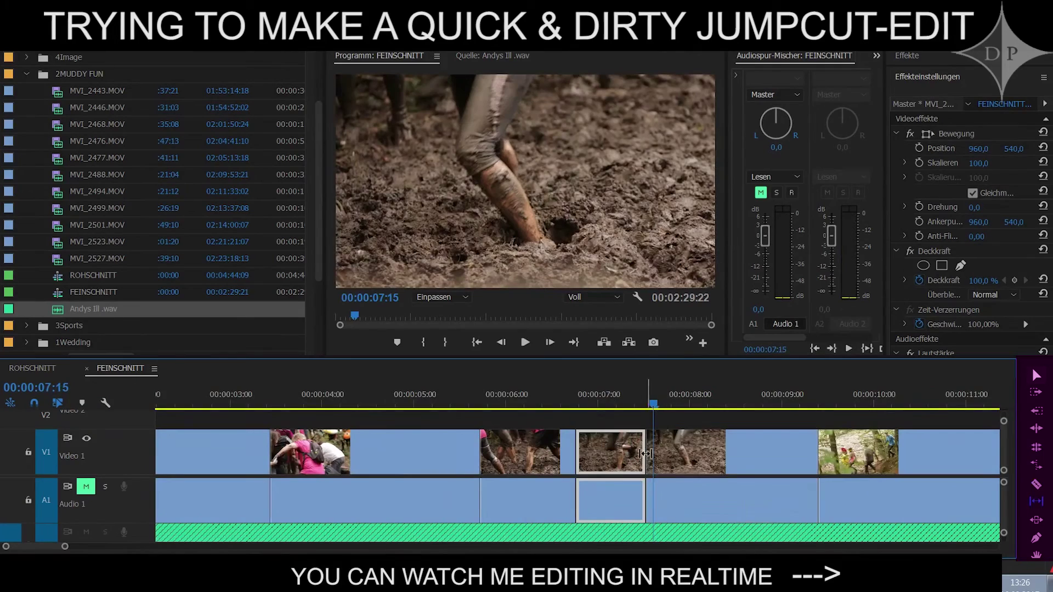
key("space")
key("minus")
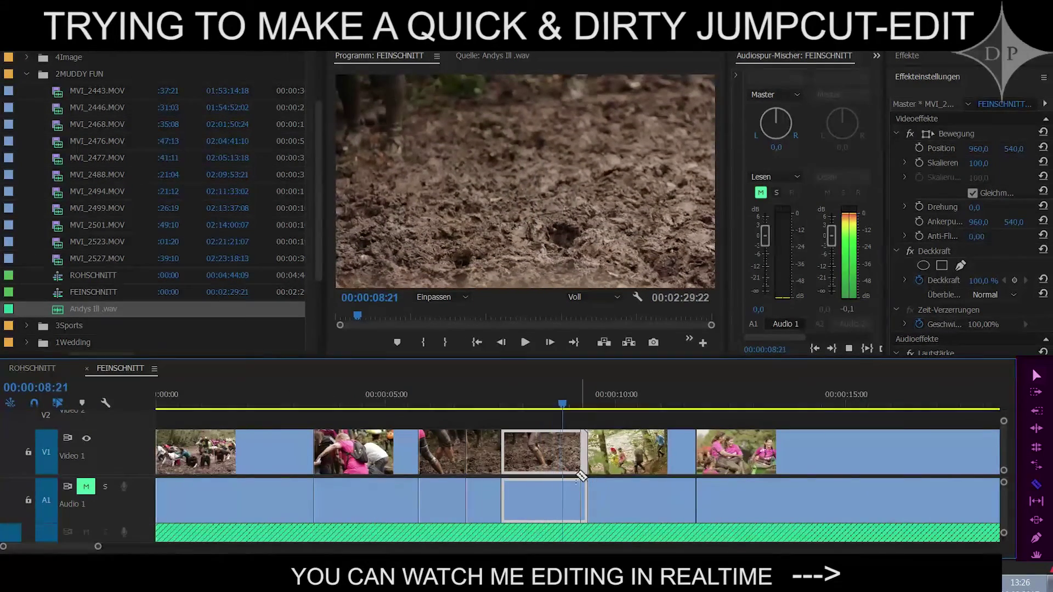
key("space")
key("ctrl+k")
left_click(572, 462)
key("Delete")
key("Delete")
key("space")
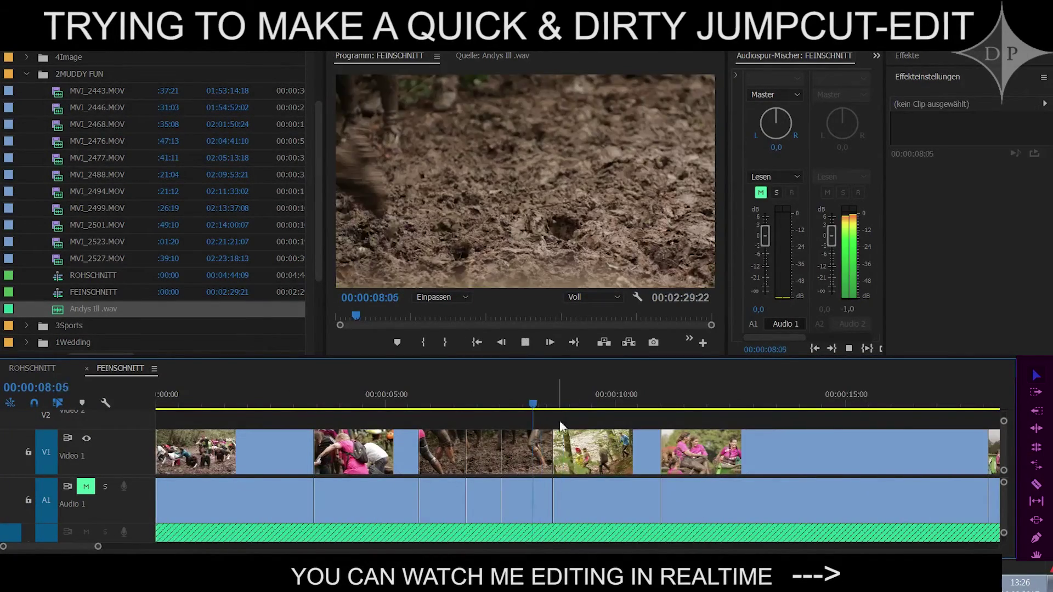
key("space")
Split the forest clip near 09:01 and ripple-trim its tail to the playhead.
left_click(588, 453)
left_click(624, 453)
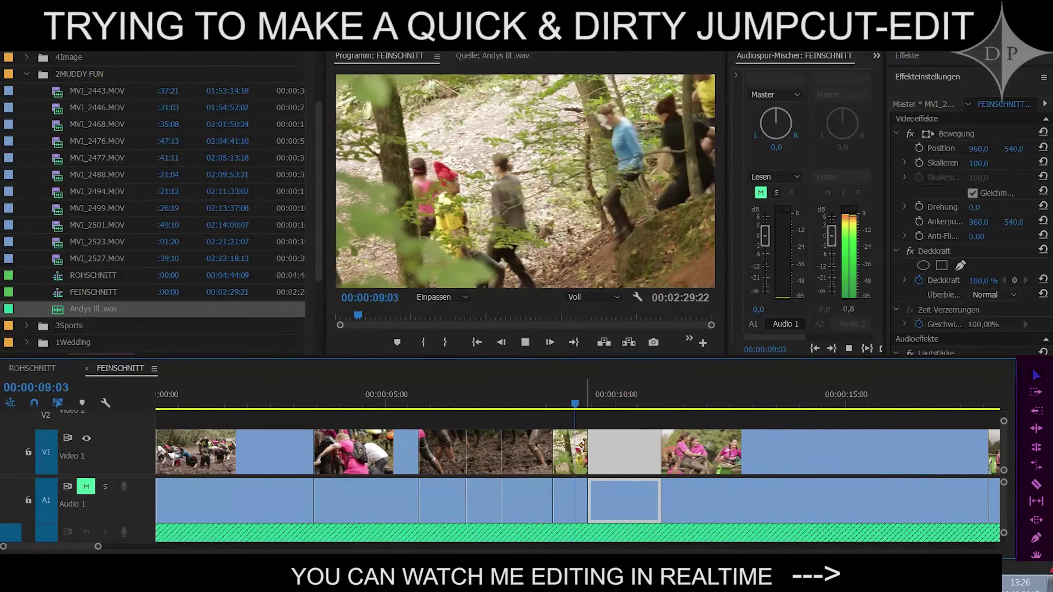
key("equal")
key("space")
key("equal")
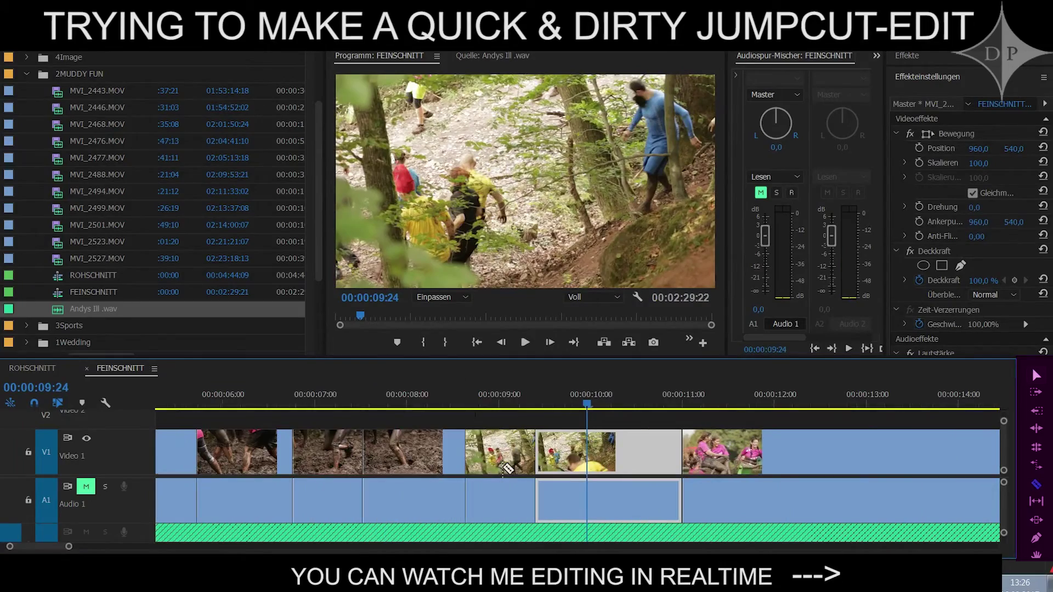
key("w")
key("space")
scroll(507, 469, "down", 1)
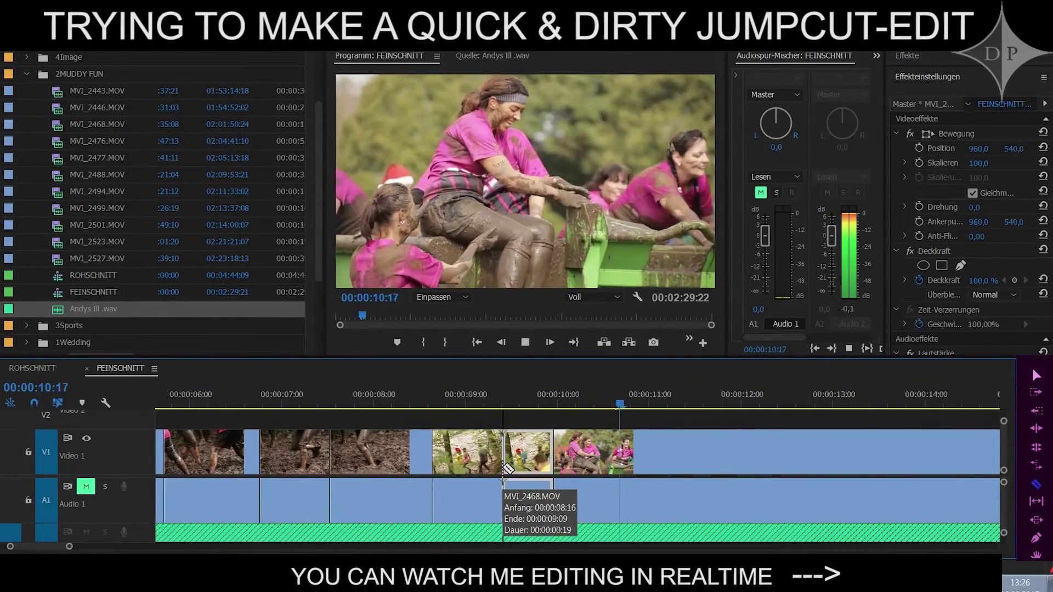
scroll(507, 469, "down", 1)
key("space")
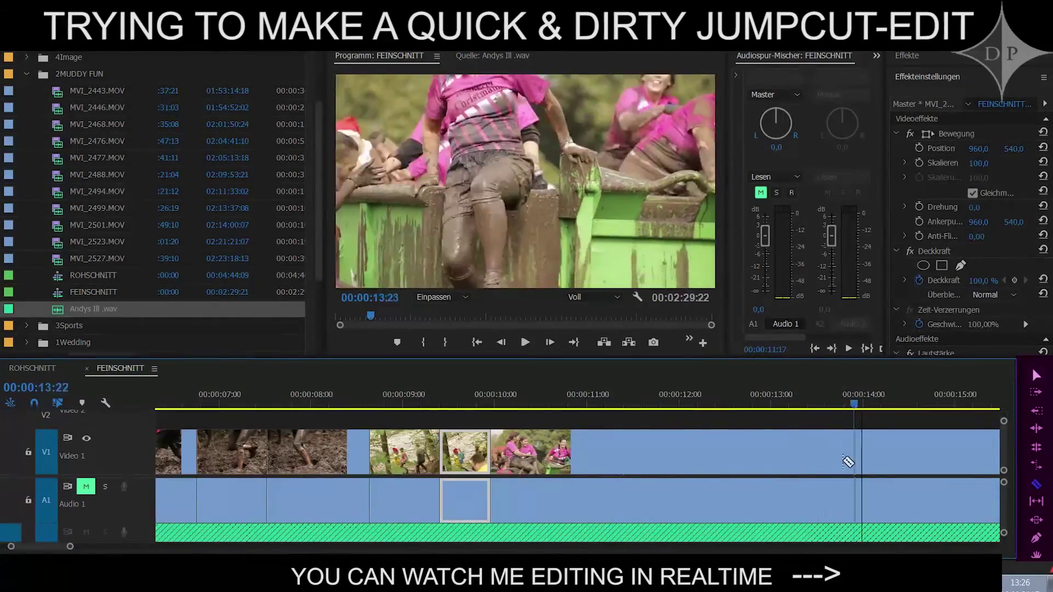
Split the pink-shirt clip and ripple-delete the piece before the split.
left_click(683, 466)
key("v")
left_click(529, 466)
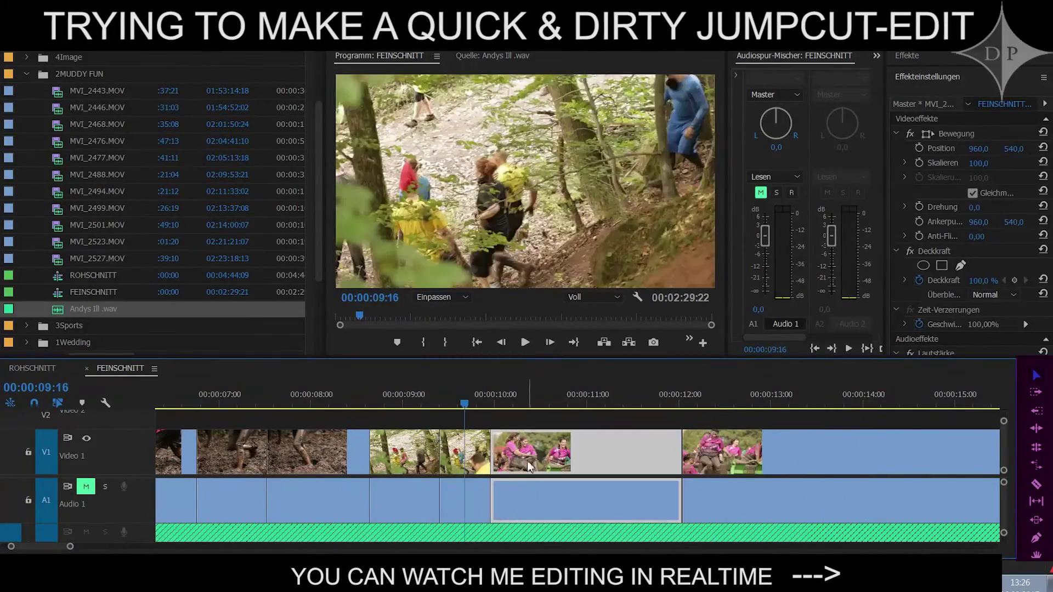
key("shift+Delete")
key("space")
scroll(668, 459, "up", 2)
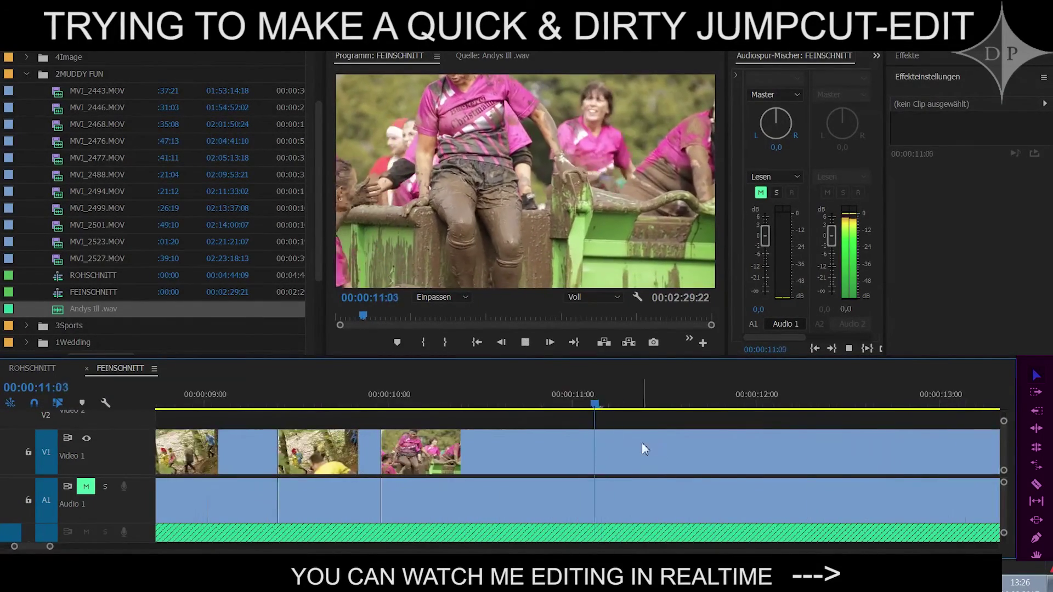
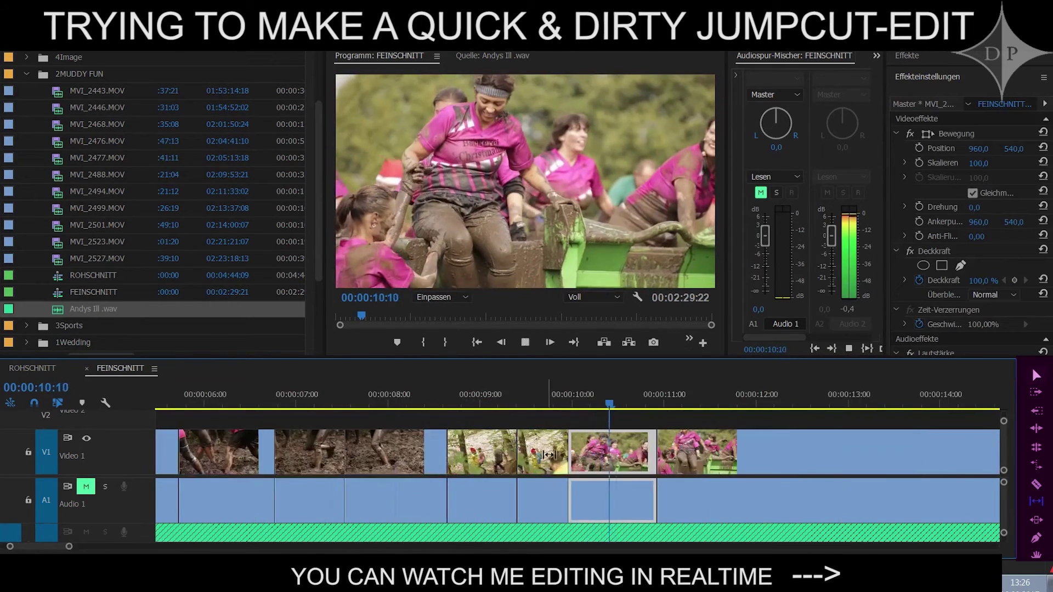
Trim the edit point at 09:24, shortening the clip's end by a few frames.
key("w")
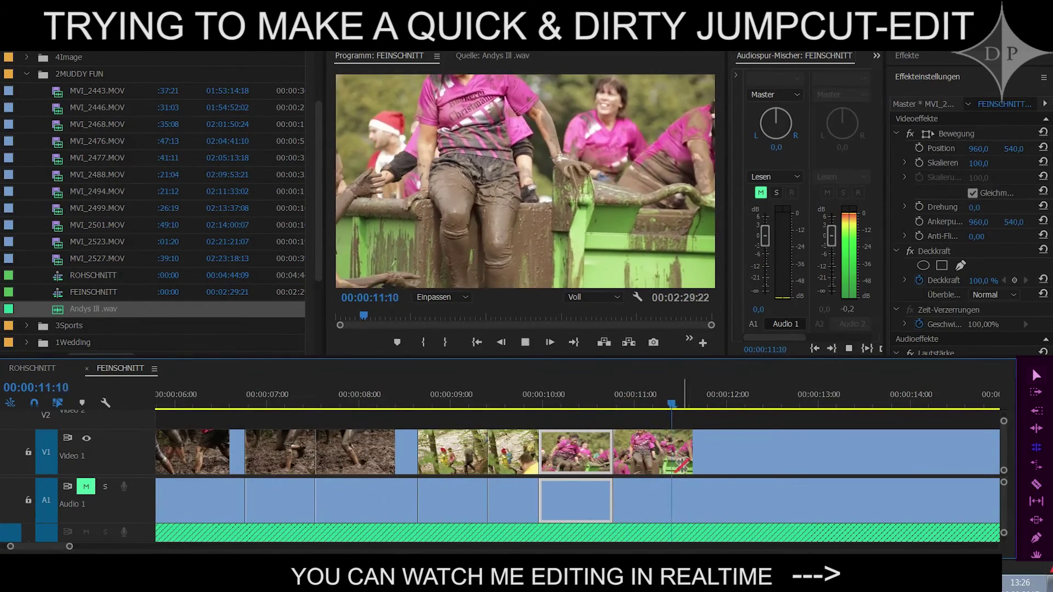
key("shift+t")
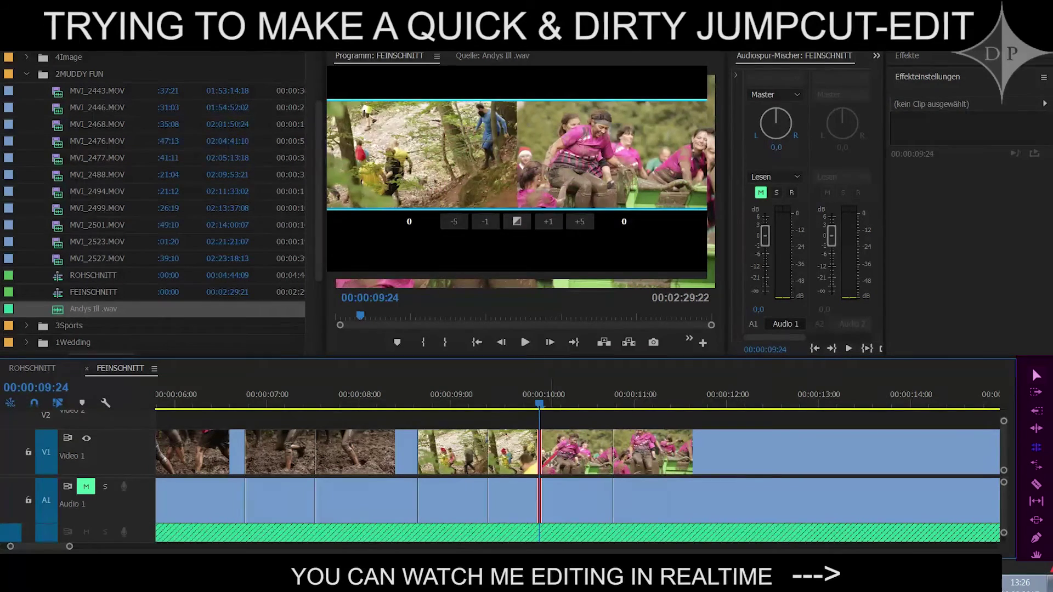
left_click(549, 459)
Make two Razor cuts around 10:05 to isolate a short piece, then review them.
key("c")
left_click(564, 459)
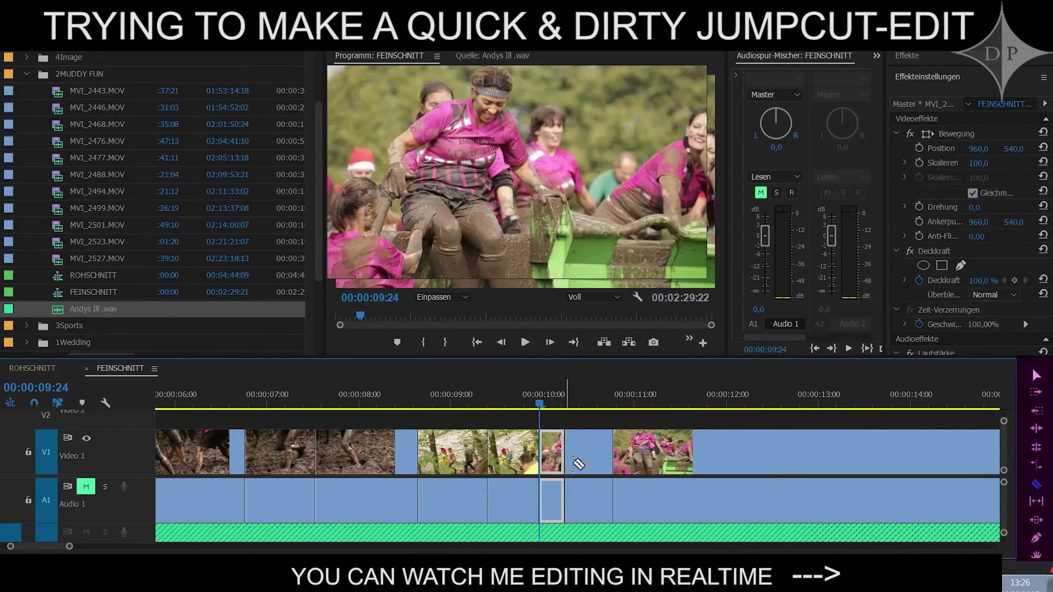
left_click(575, 466, "shift")
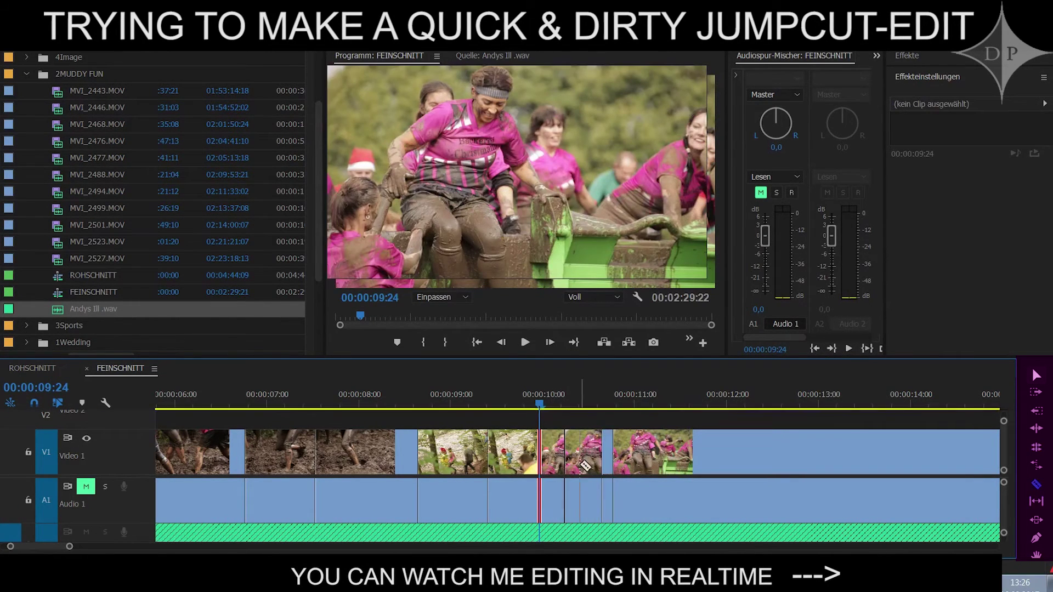
left_click(595, 463, "shift")
key("v")
left_click(583, 455)
key("minus")
key("space")
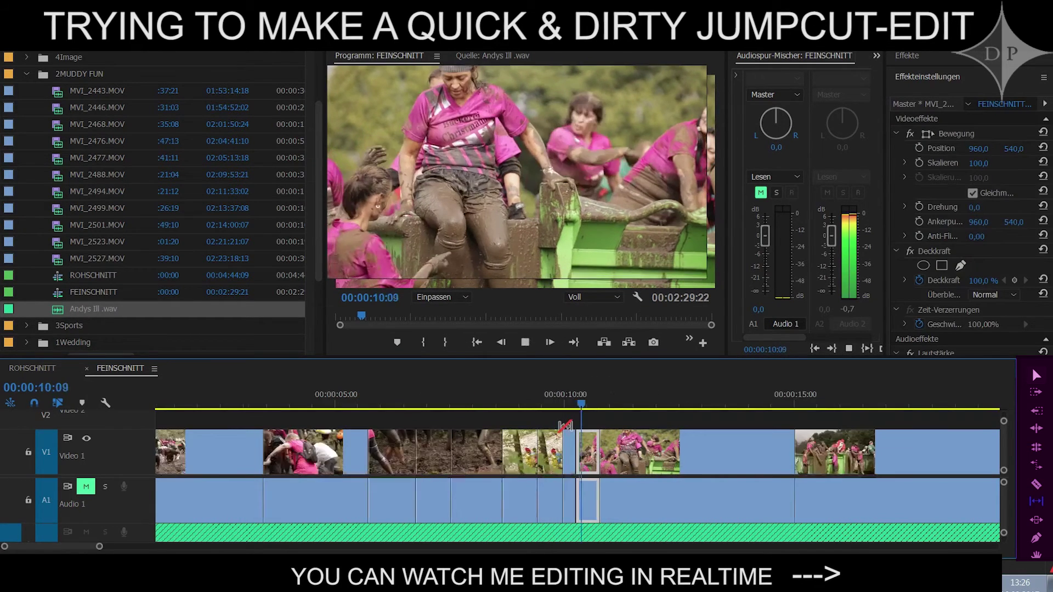
key("plus")
key("space")
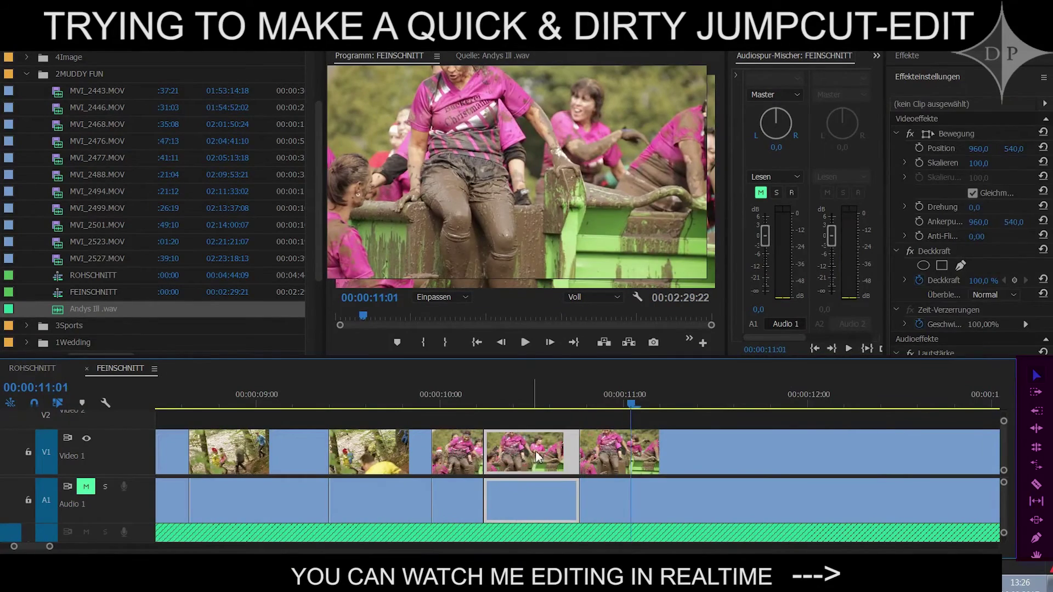
Ripple-delete the short piece and the neighbouring clip so the gaps close.
key("Delete")
left_click(537, 457)
key("Delete")
key("minus")
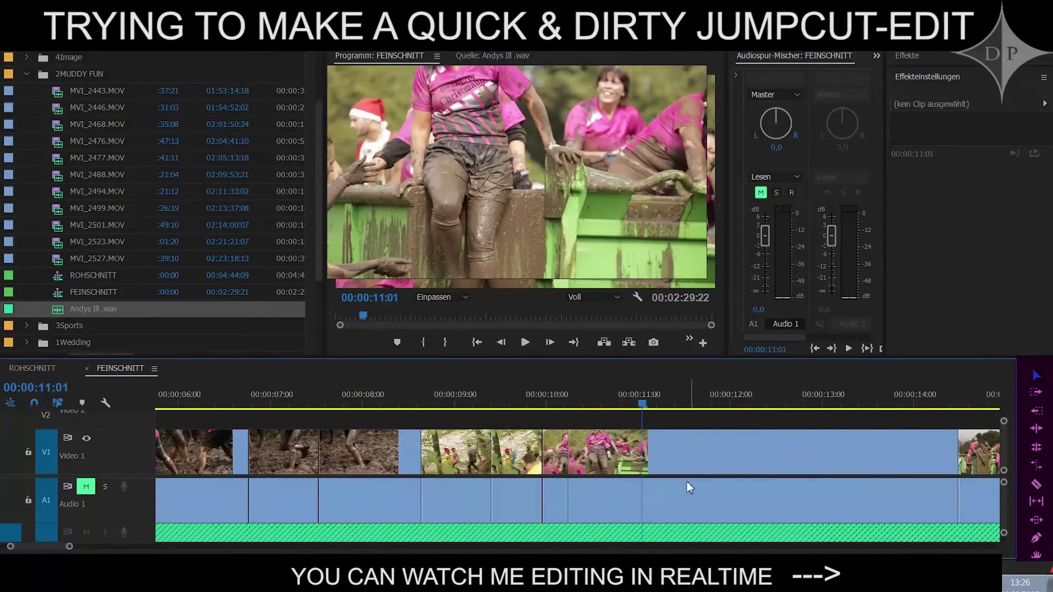
Split the clip at 12:03 with Ctrl+K and drag the piece earlier.
left_click(705, 458)
key("space")
key("minus")
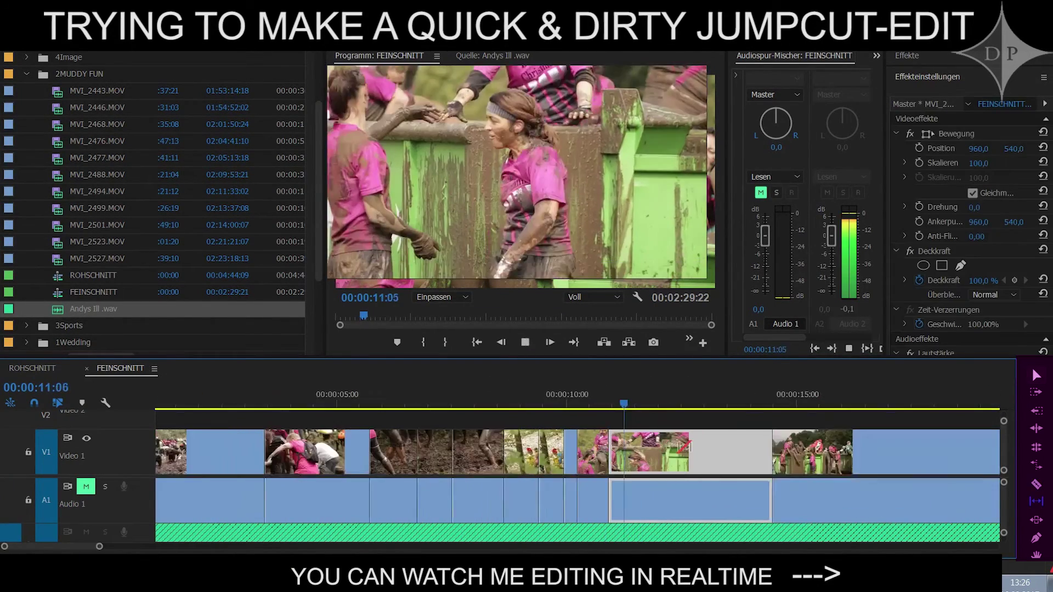
key("space")
key("ctrl+k")
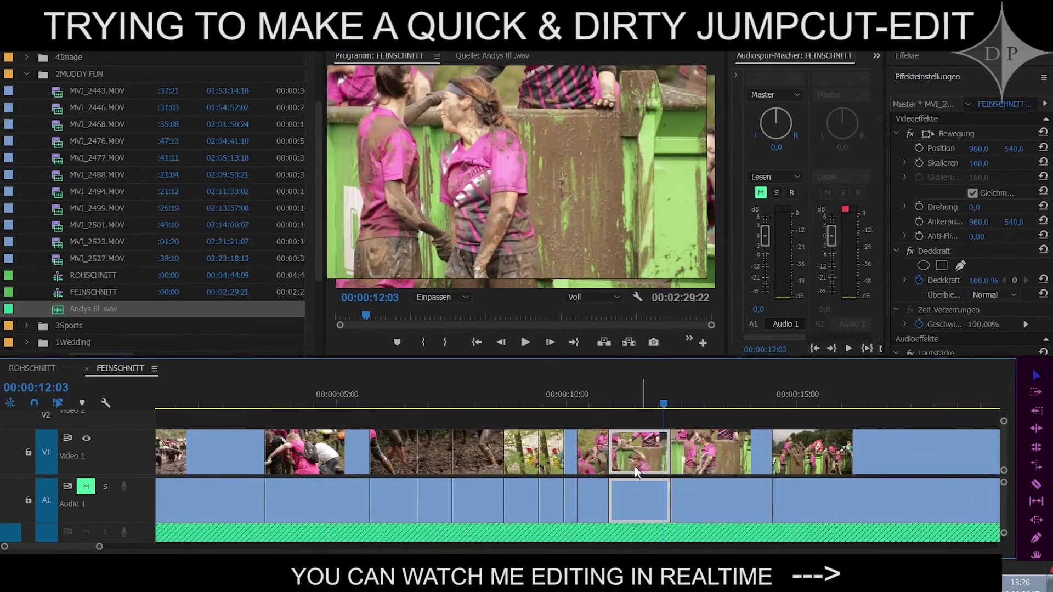
left_click_drag(636, 471, 603, 471)
Review the moved clip, then delete the empty gap on V1 so later clips close up.
key("Up")
key("space")
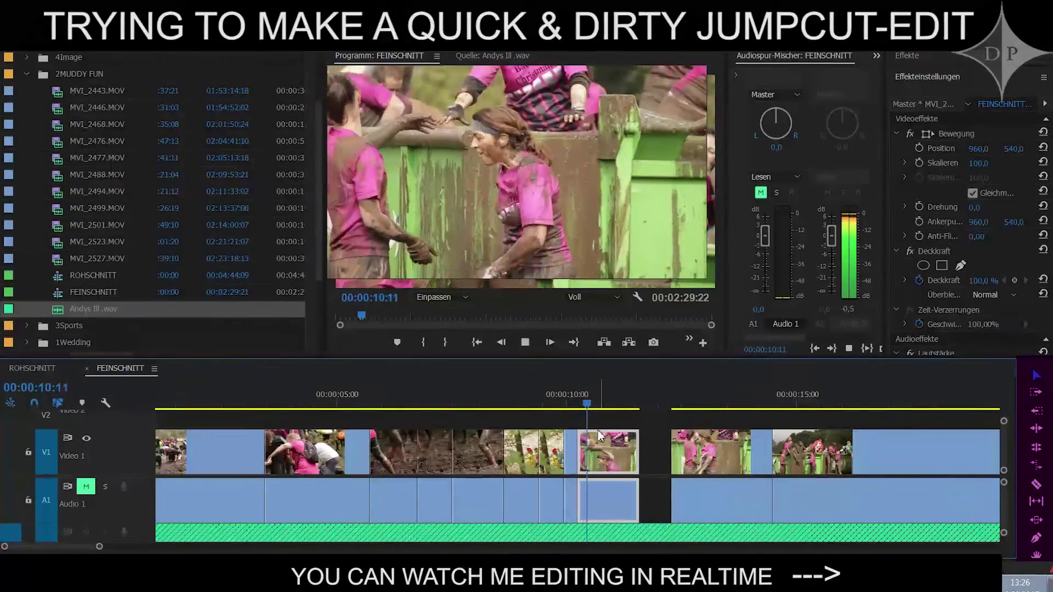
key("equal")
key("space")
left_click(709, 457)
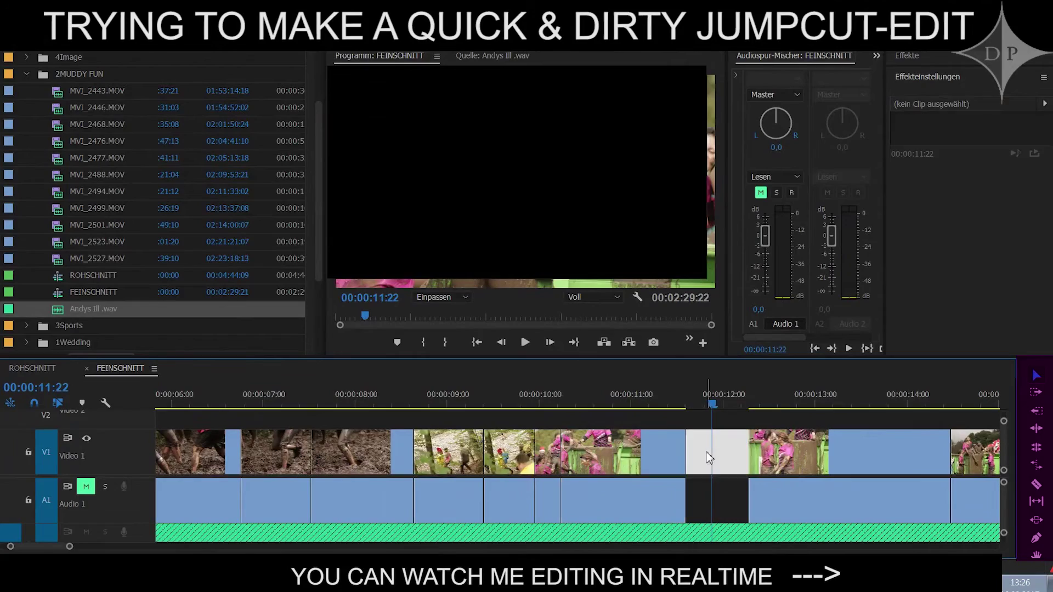
key("Delete")
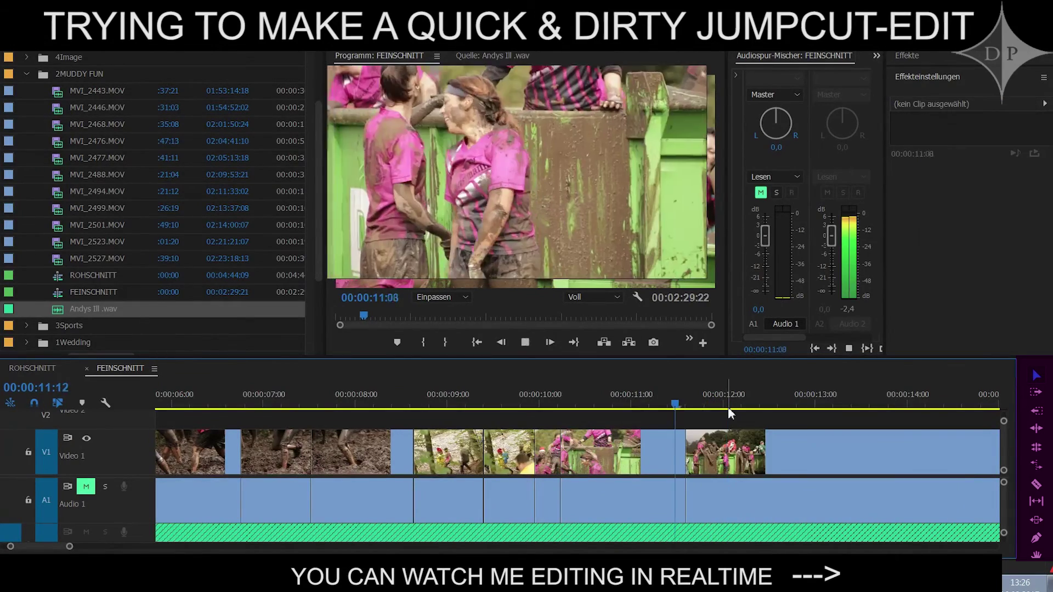
key("minus")
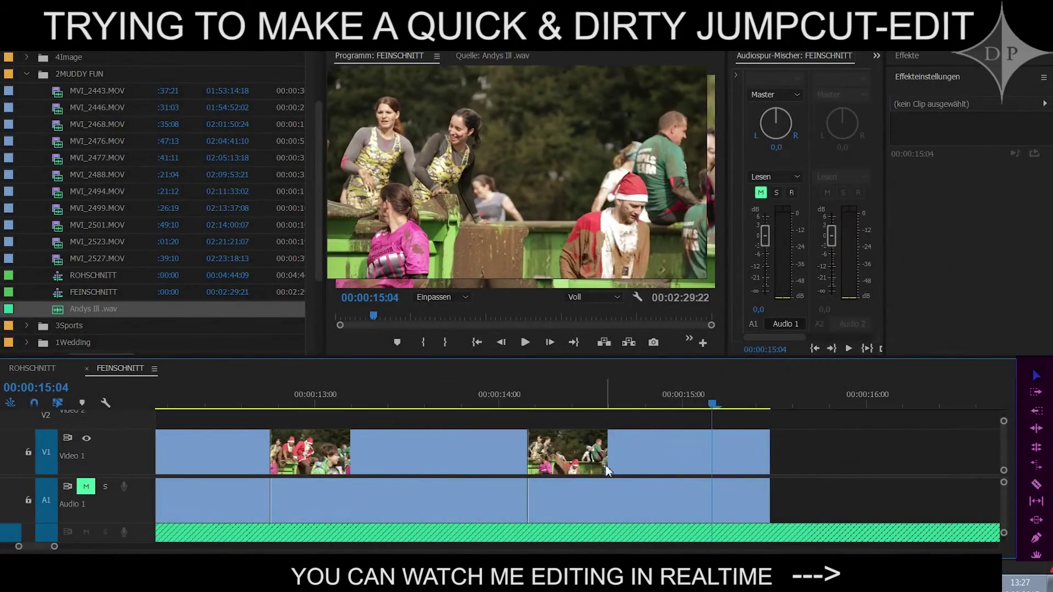
Play the sequence from 15:22 to find the next cut points.
left_click(688, 451)
key("equal")
key("minus")
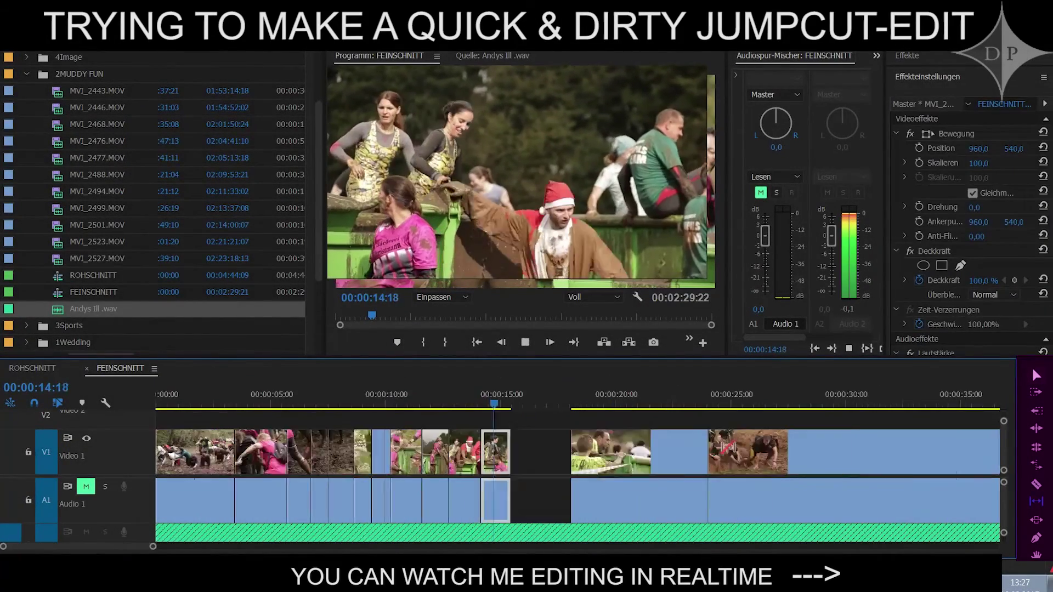
key("space")
key("space")
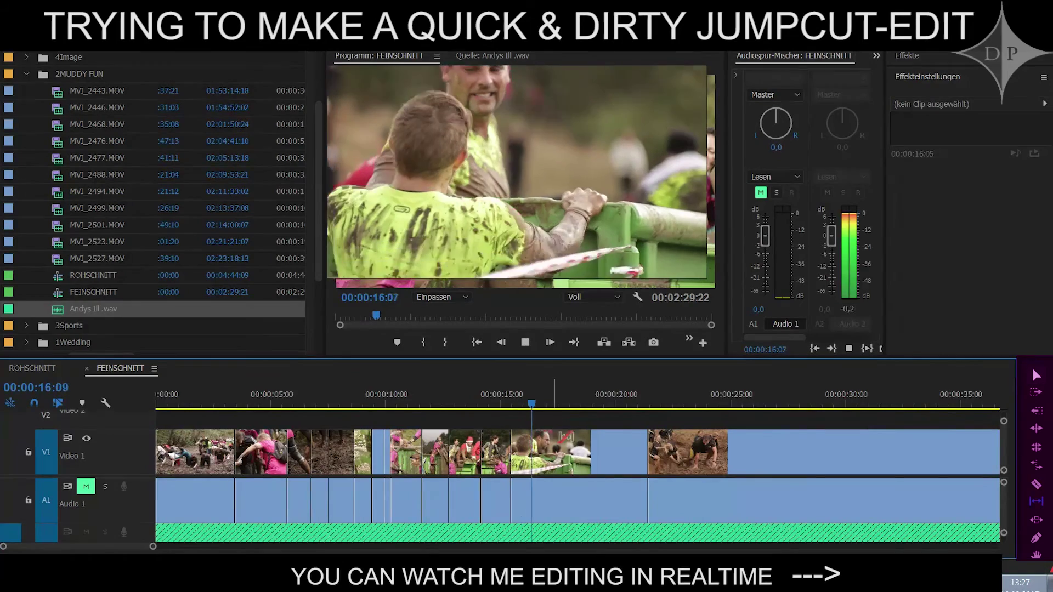
key("equal")
key("space")
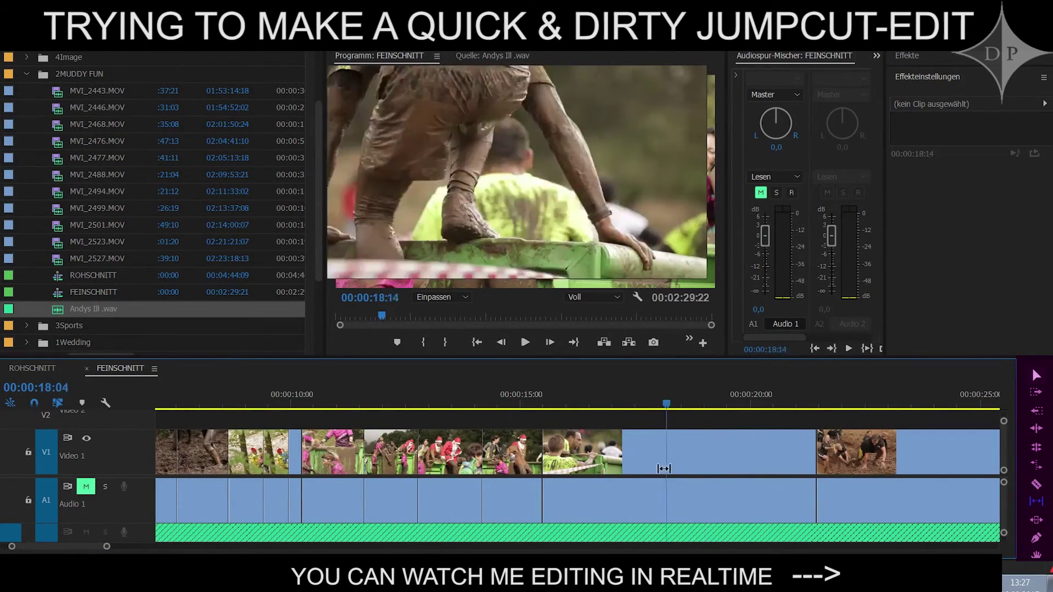
Split the clip at 17:15 and 16:10 and ripple-delete the piece between them.
key("Left")
key("Left")
key("Left")
key("ctrl+k")
left_click(577, 464)
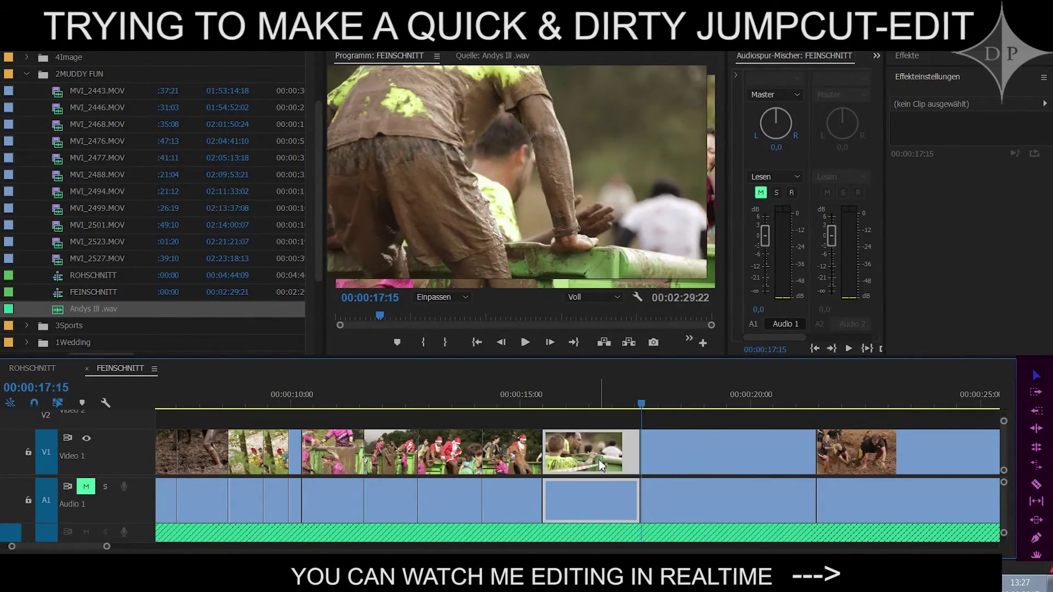
key("Left")
key("Left")
key("Left")
key("ctrl+k")
left_click(615, 464)
key("Delete")
Delete another short piece and replay the cut up to 17:08.
key("Up")
left_click(608, 460)
key("Delete")
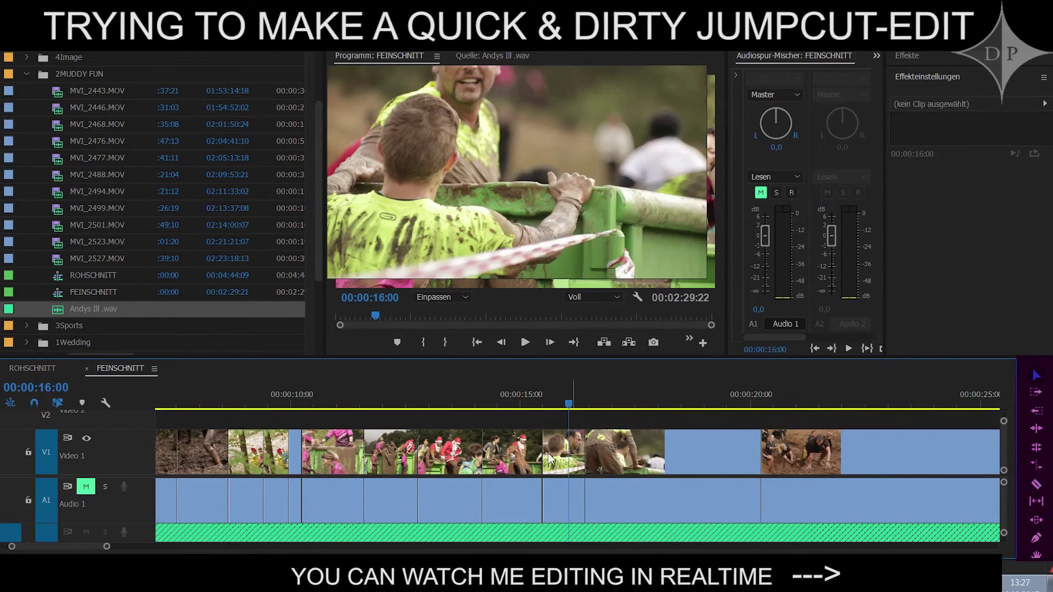
key("space")
key("=")
key("=")
key("space")
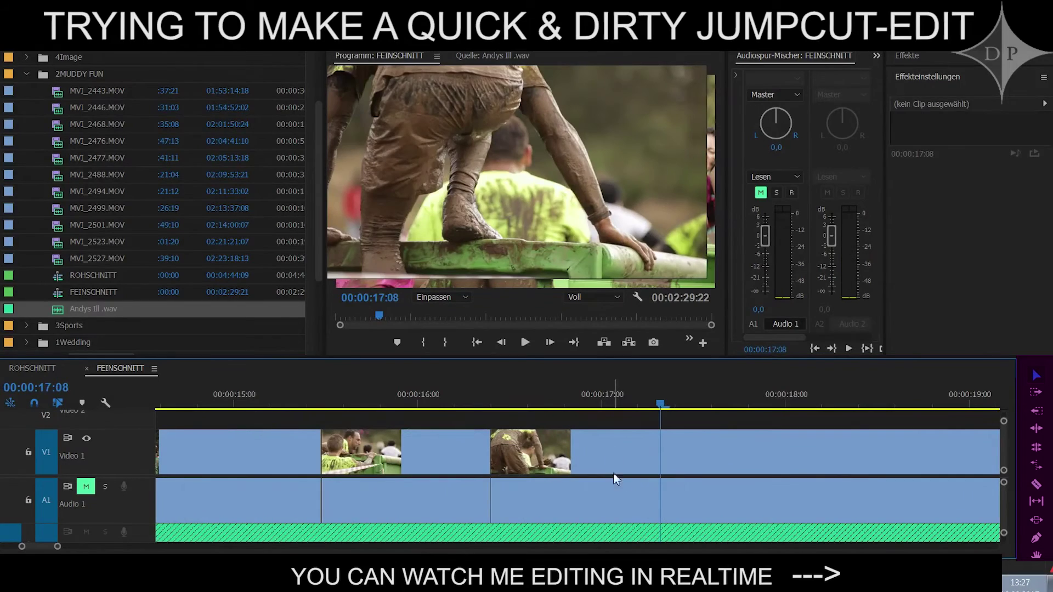
Cut the clip near 18:09 and remove the clip between 18 and 20 seconds.
left_click(711, 463)
left_click(548, 455)
key("Up")
key("space")
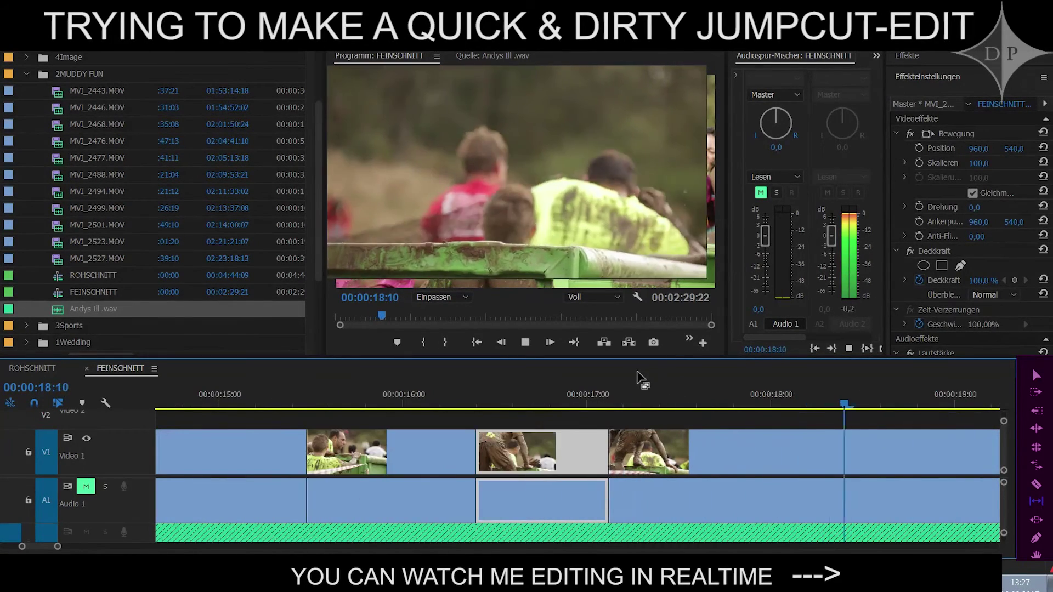
key("space")
left_click(834, 462)
key("minus")
key("Down")
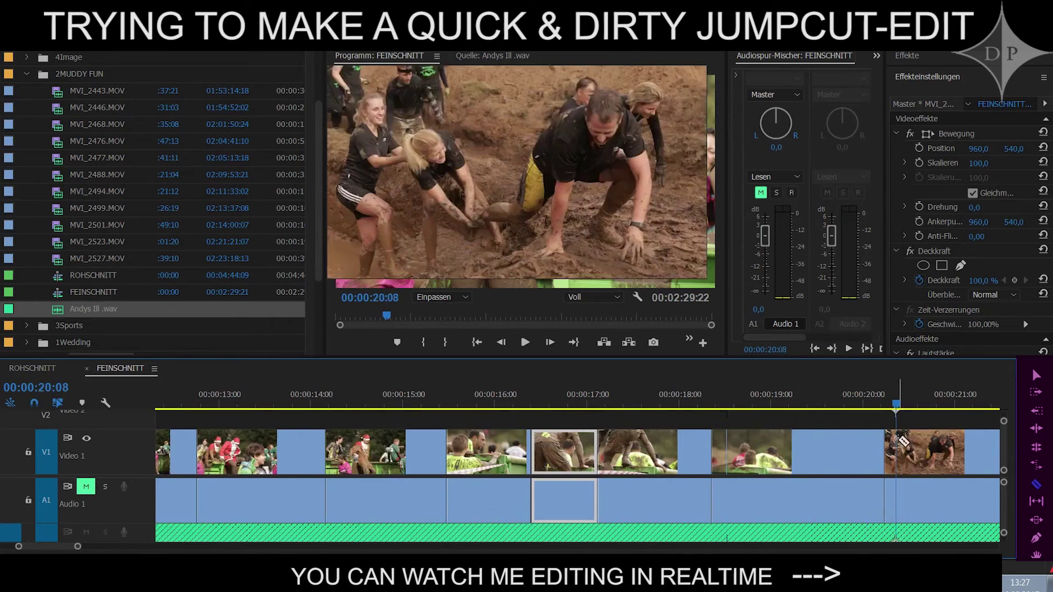
left_click(790, 455)
key("Delete")
Play through the later clips and lift out the clip near 45 s, leaving a gap.
key("minus")
key("minus")
key("minus")
key("Down")
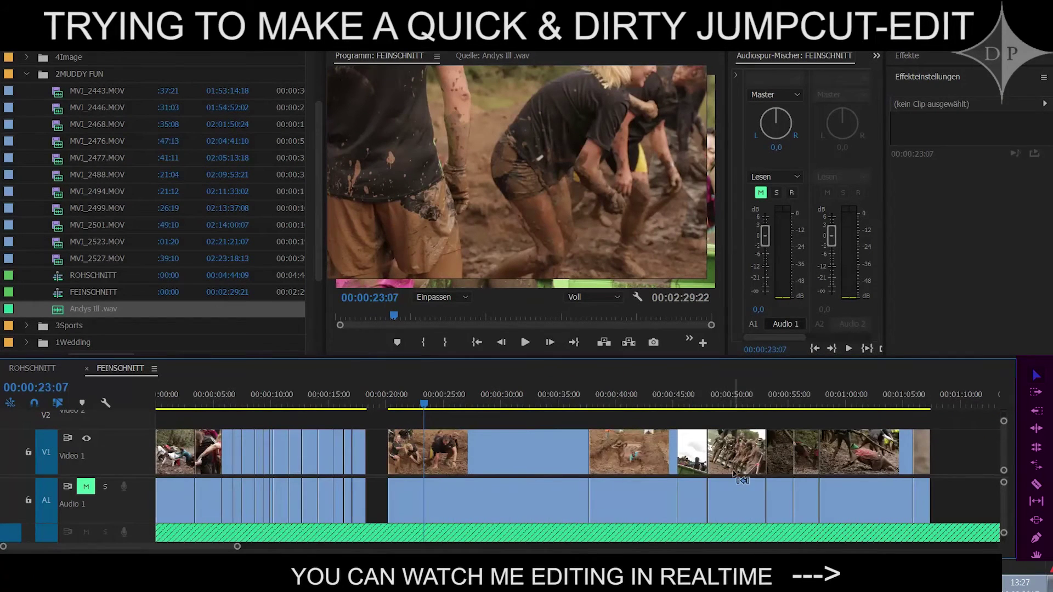
key("space")
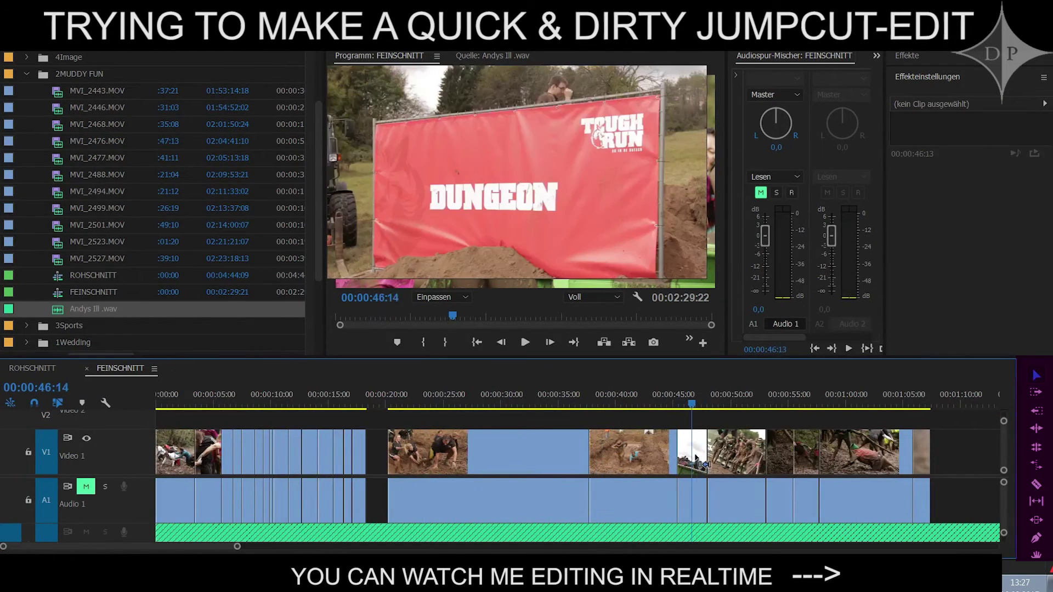
key("Up")
left_click(667, 456)
key("Delete")
Replay the container-jumper clip several times to locate the jump between 19:00 and 19:10.
key("Up")
key("Up")
key("Up")
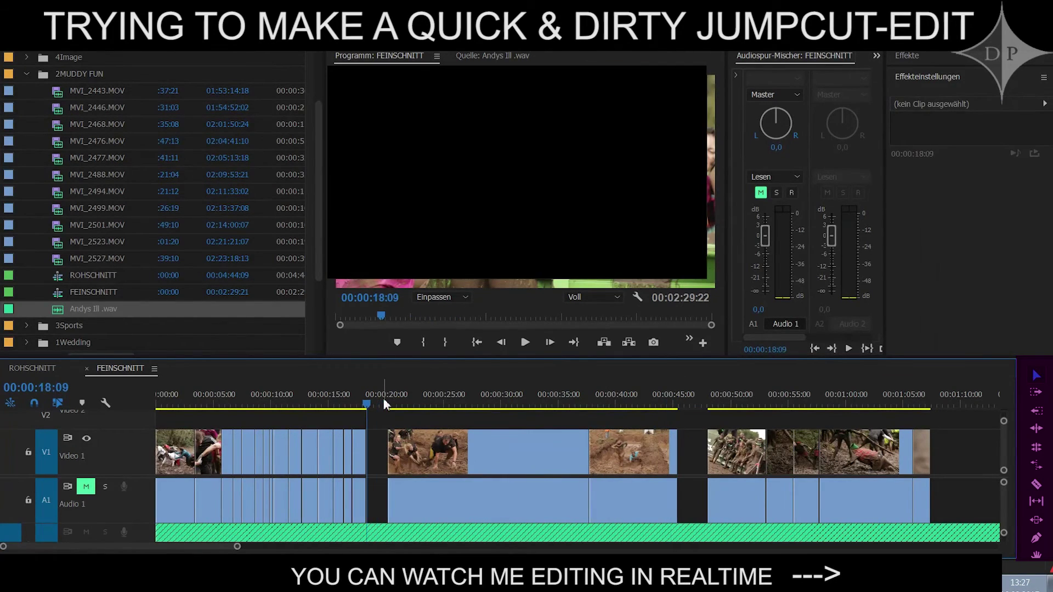
key("equal")
left_click(529, 454)
key("Up")
key("space")
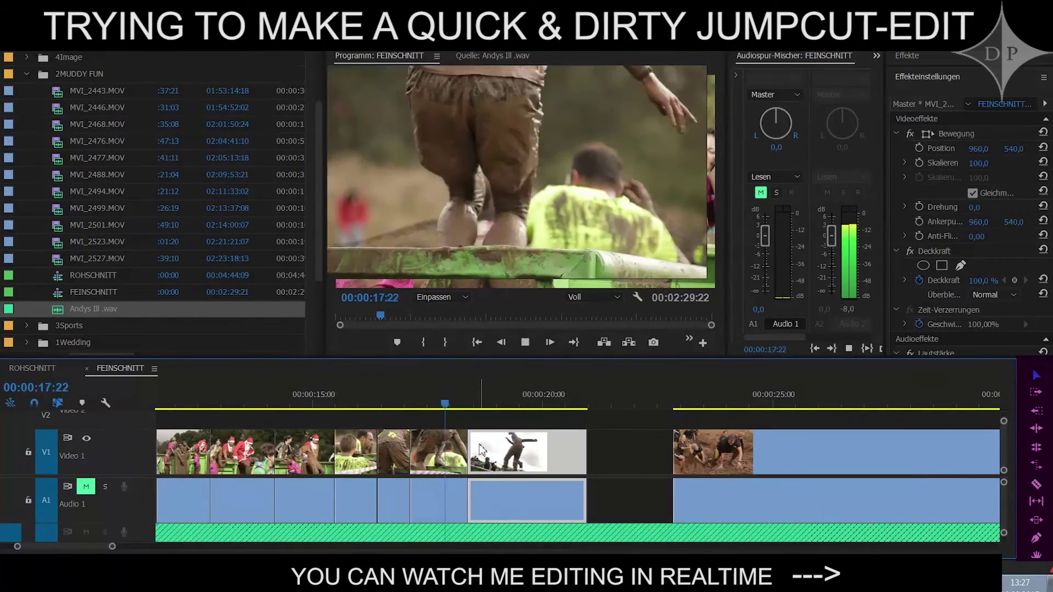
key("equal")
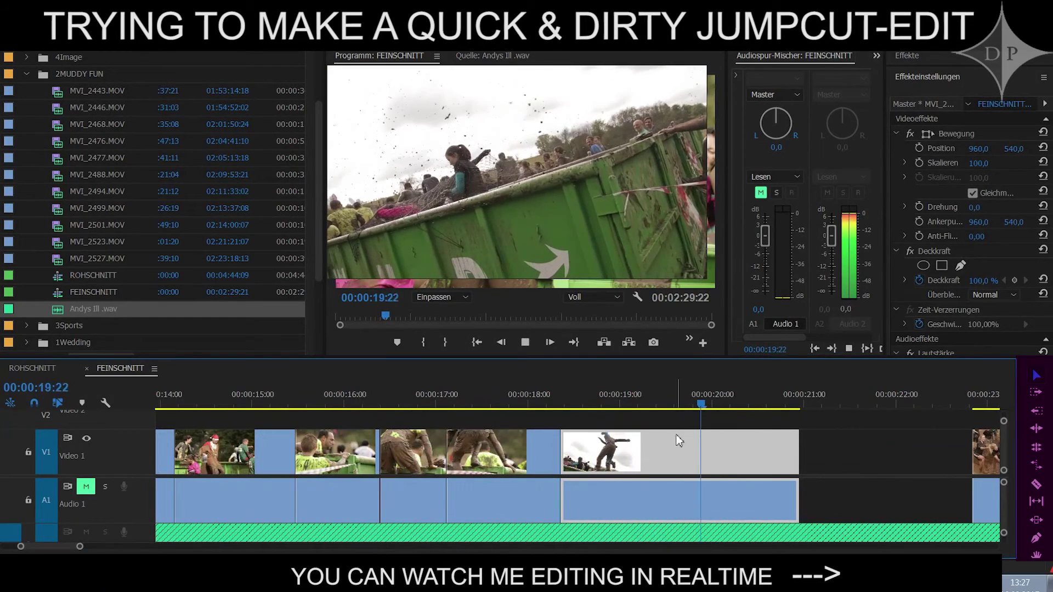
key("space")
key("Up")
key("space")
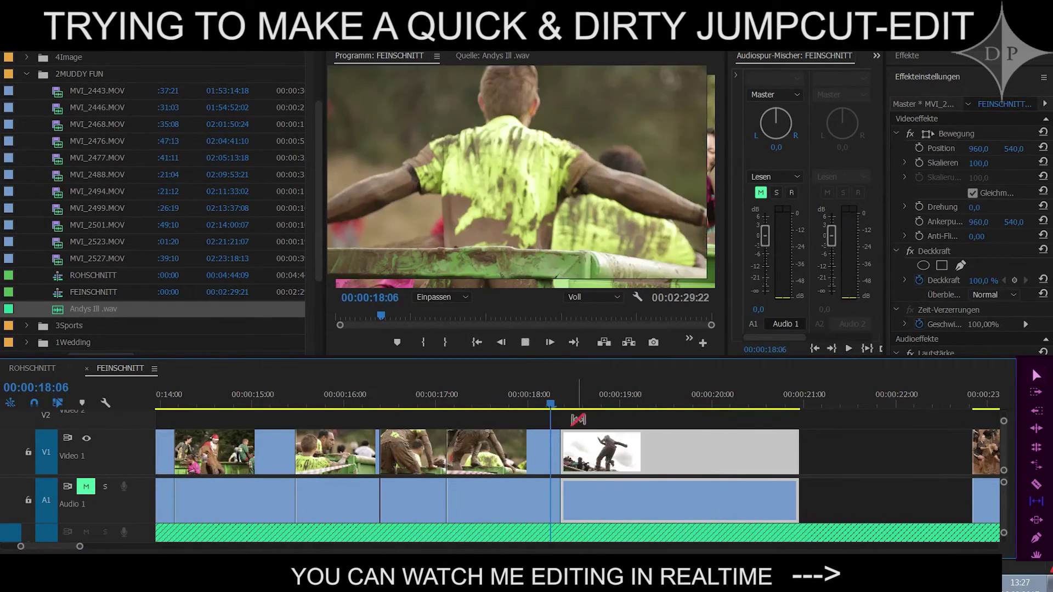
key("space")
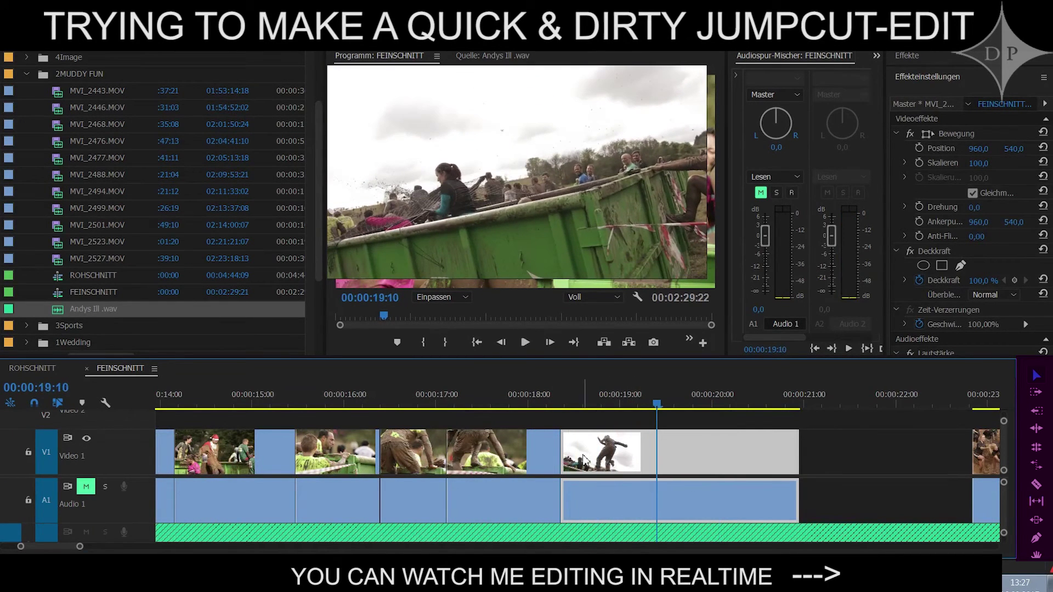
key("Up")
key("equal")
key("space")
Split the jumper clip near its end and add another cut at 19:06.
key("space")
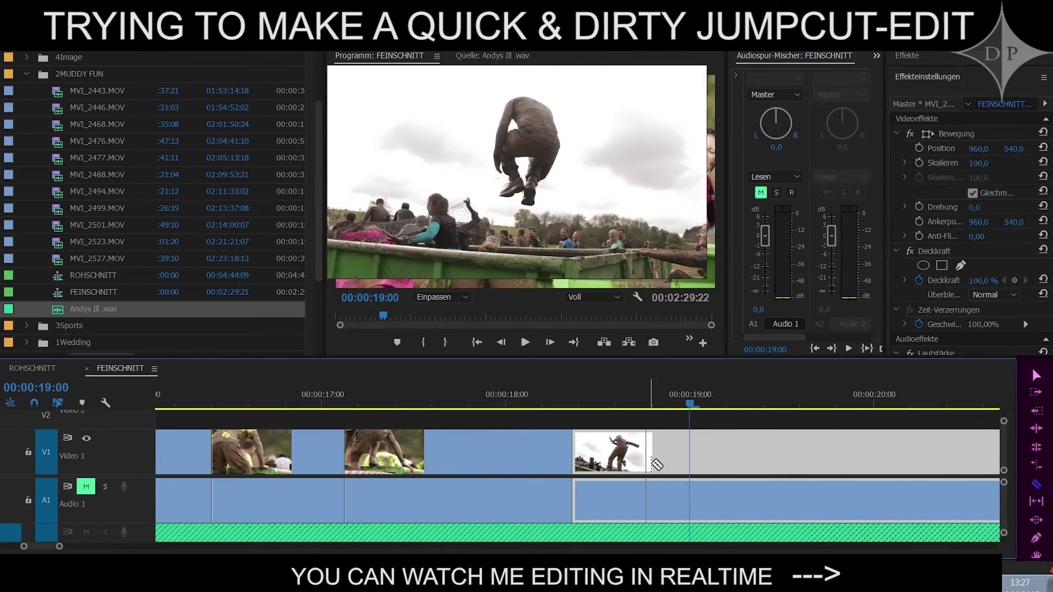
left_click(656, 464)
key("space")
key("equal")
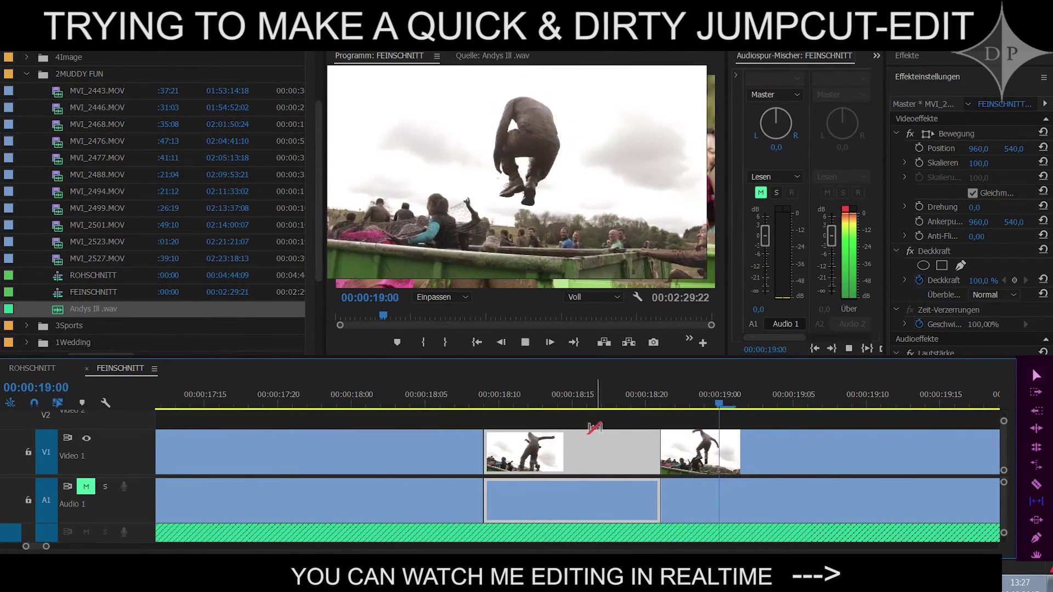
key("space")
key("Left")
key("Left")
key("Left")
key("ctrl+k")
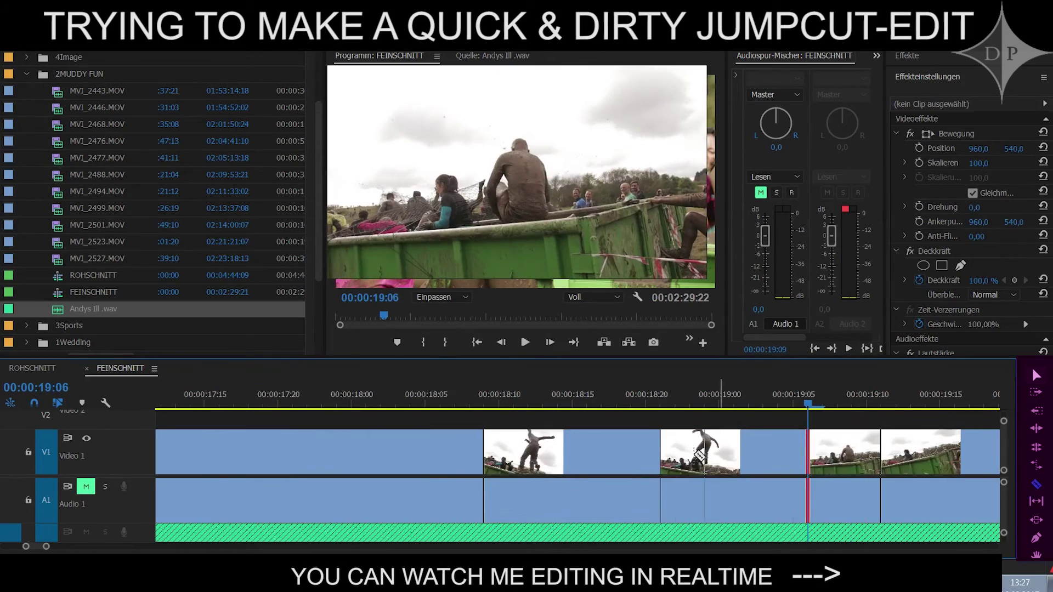
key("shift+k")
Review the new cuts with Play Around up to 20:17, then move to the next clip.
key("minus")
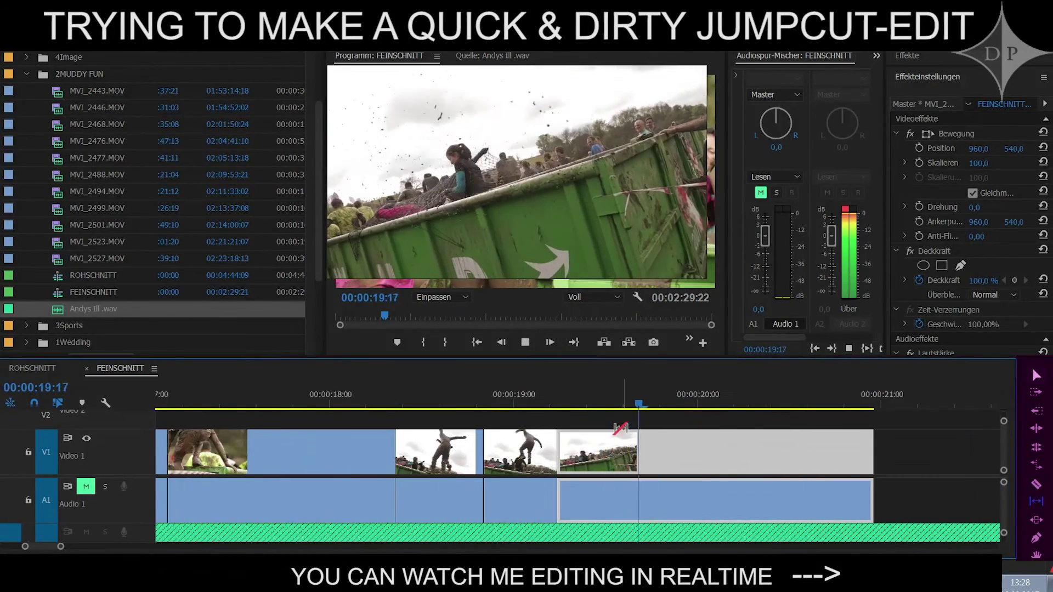
key("space")
key("shift+k")
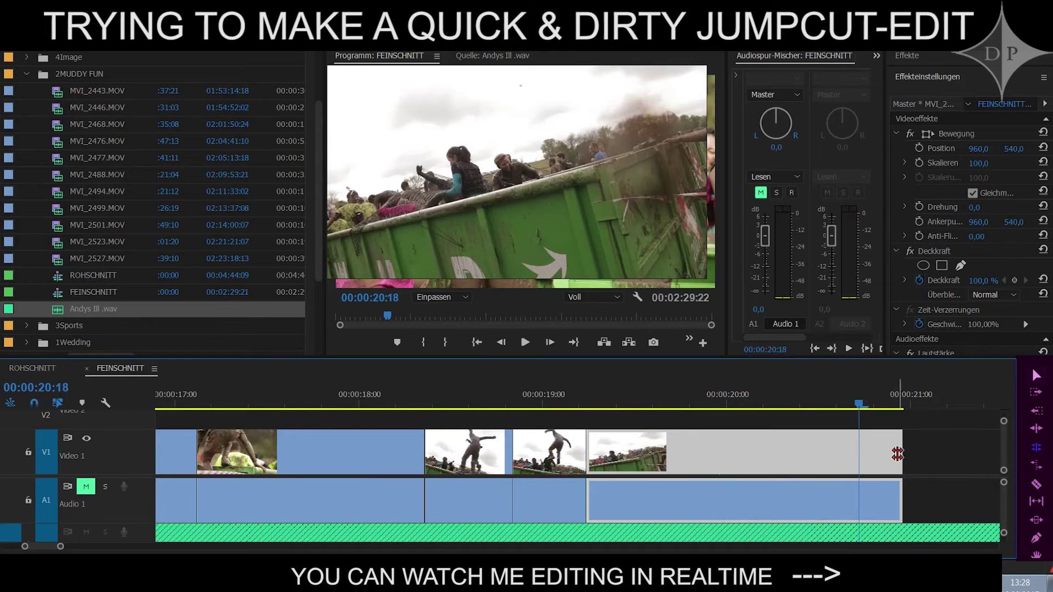
key("Down")
key("Down")
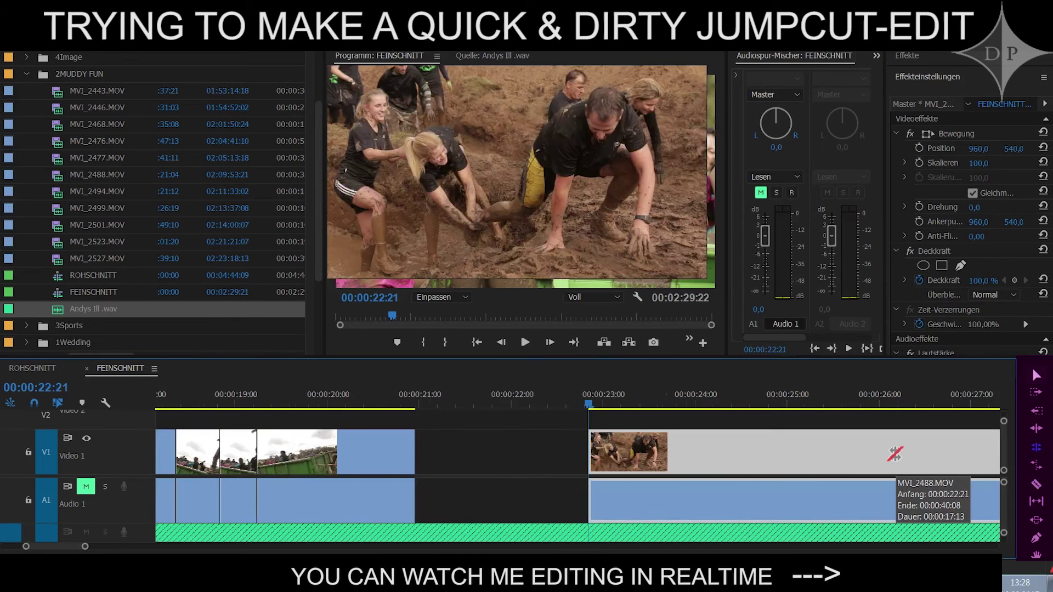
Ripple-delete the gap before MVI_2488.
key("Up")
key("minus")
key("Delete")
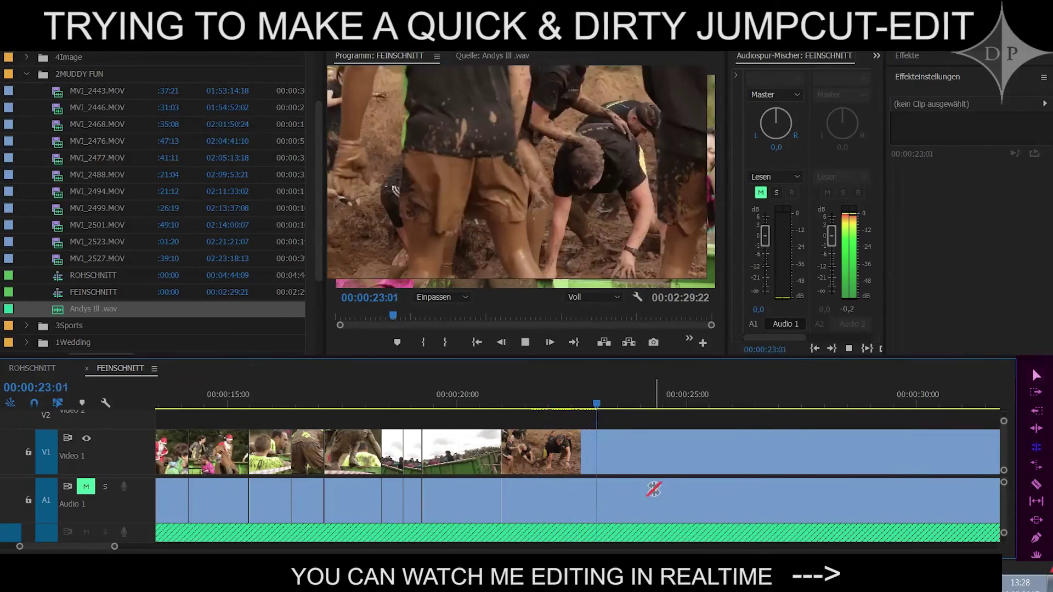
Cut the mud-crawling clip at the playhead and replay across the new cut.
key("Up")
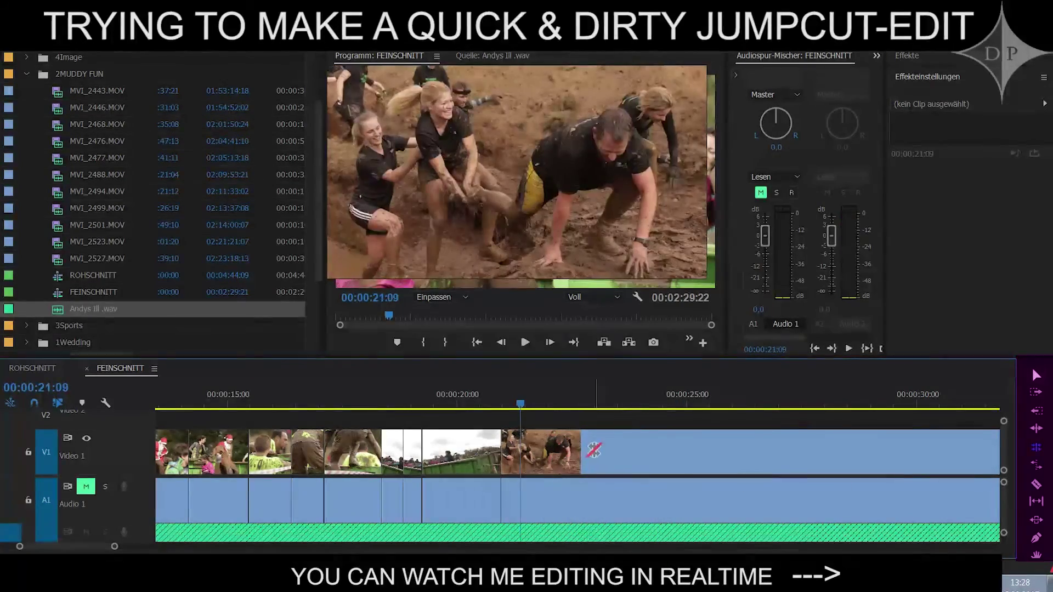
key("equal")
left_click(631, 455)
key("y")
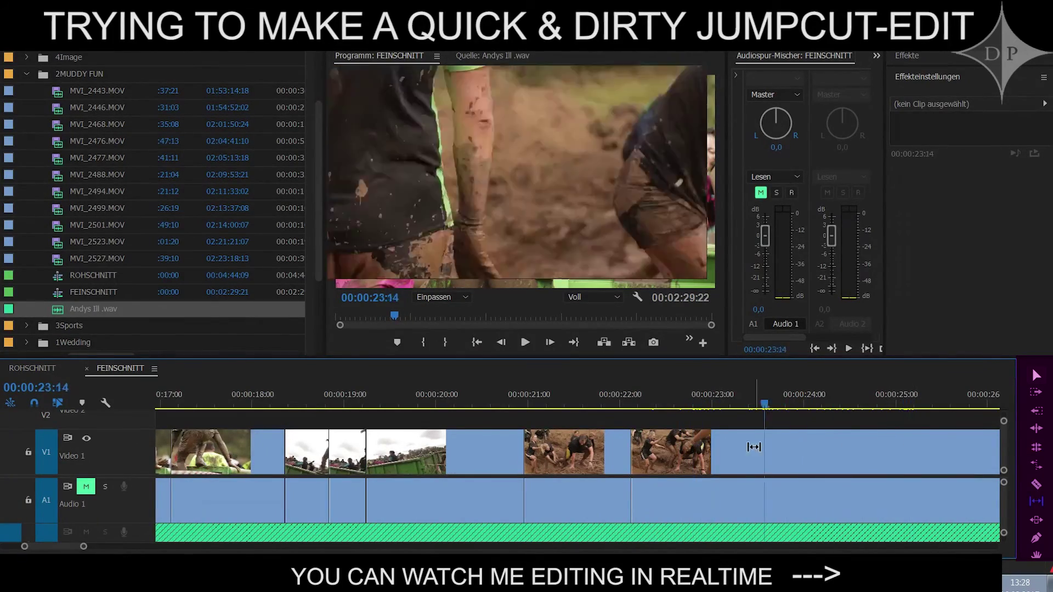
key("space")
key("minus")
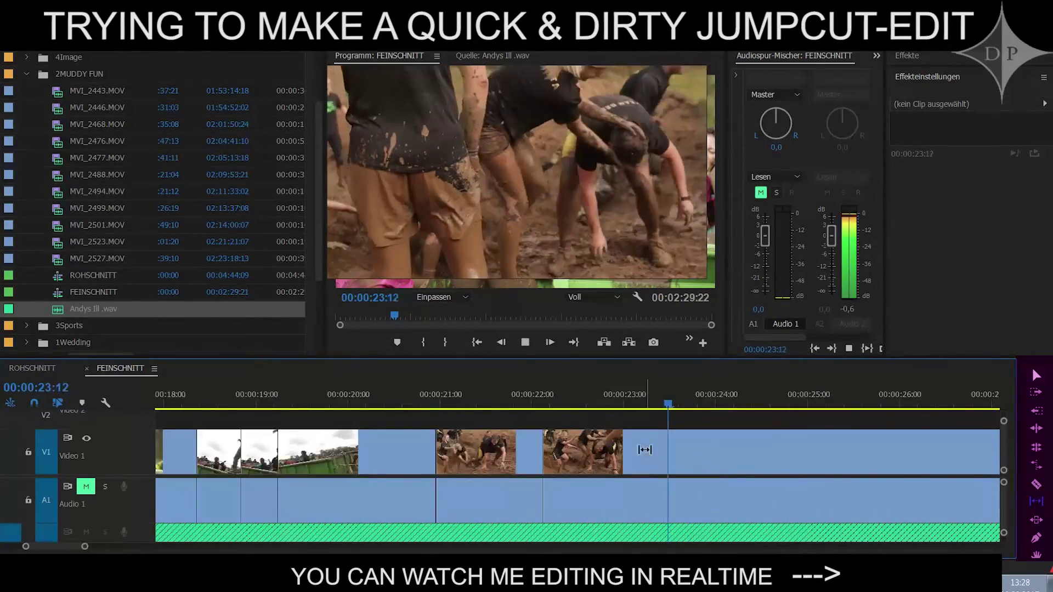
key("minus")
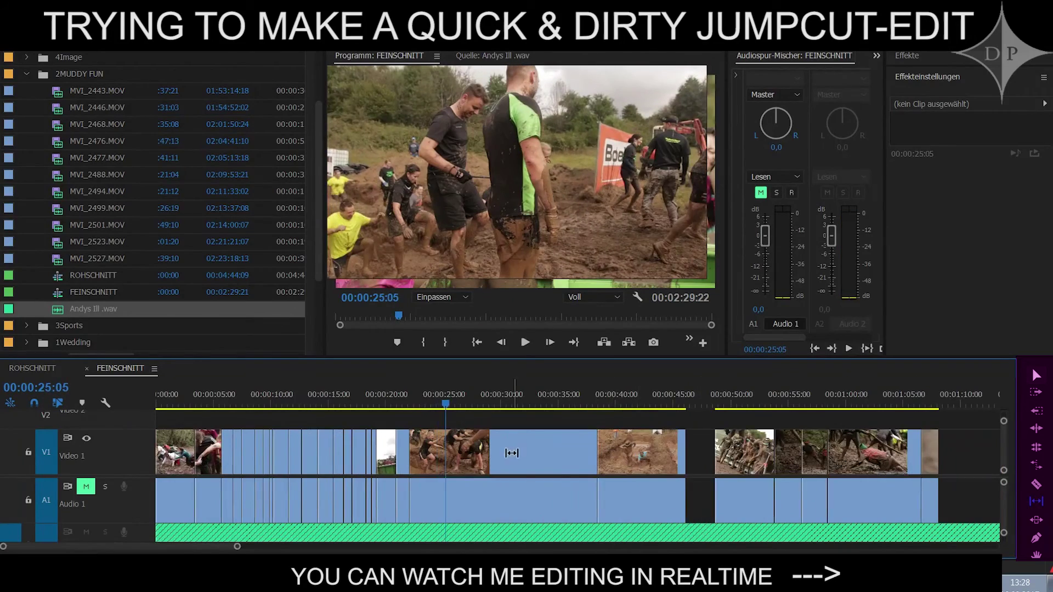
key("equal")
Place the later mud clip after the earlier cuts and trim its edit points.
left_click_drag(615, 461, 438, 426)
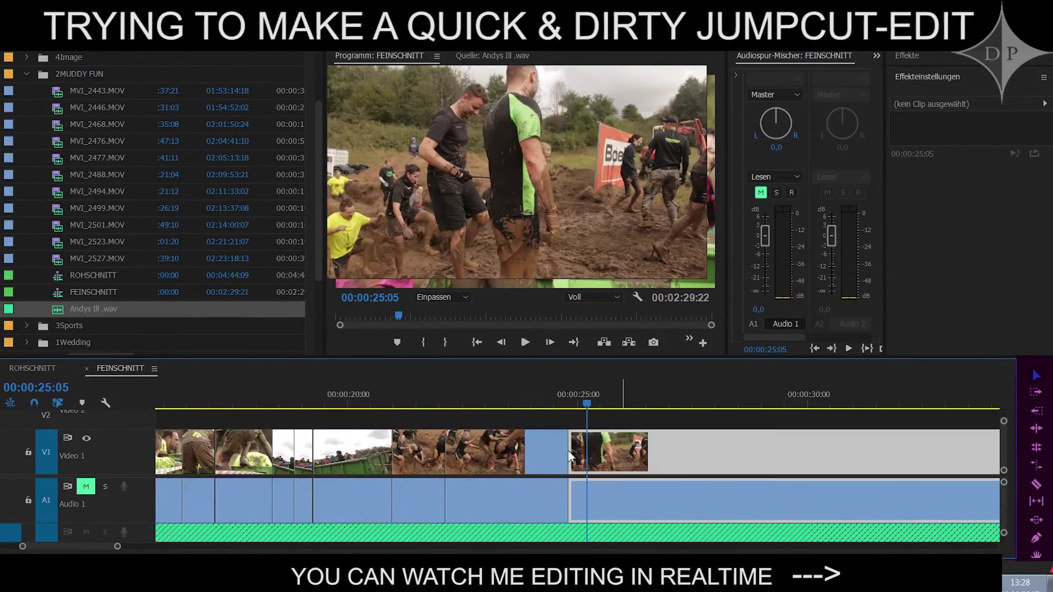
key("equal")
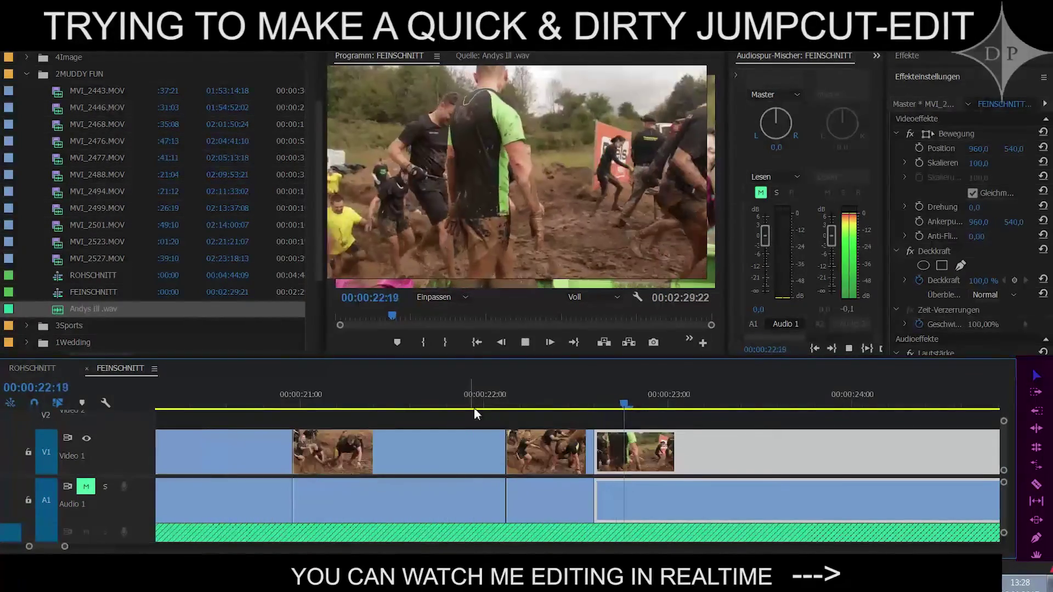
key("equal")
key("equal")
left_click_drag(399, 446, 389, 457)
key("minus")
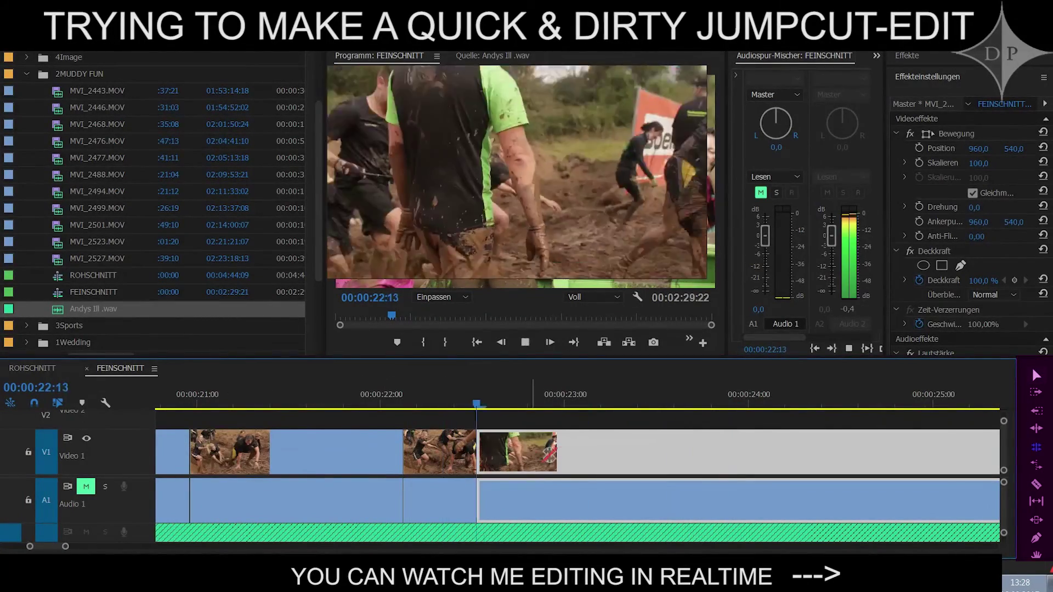
left_click_drag(589, 456, 624, 454)
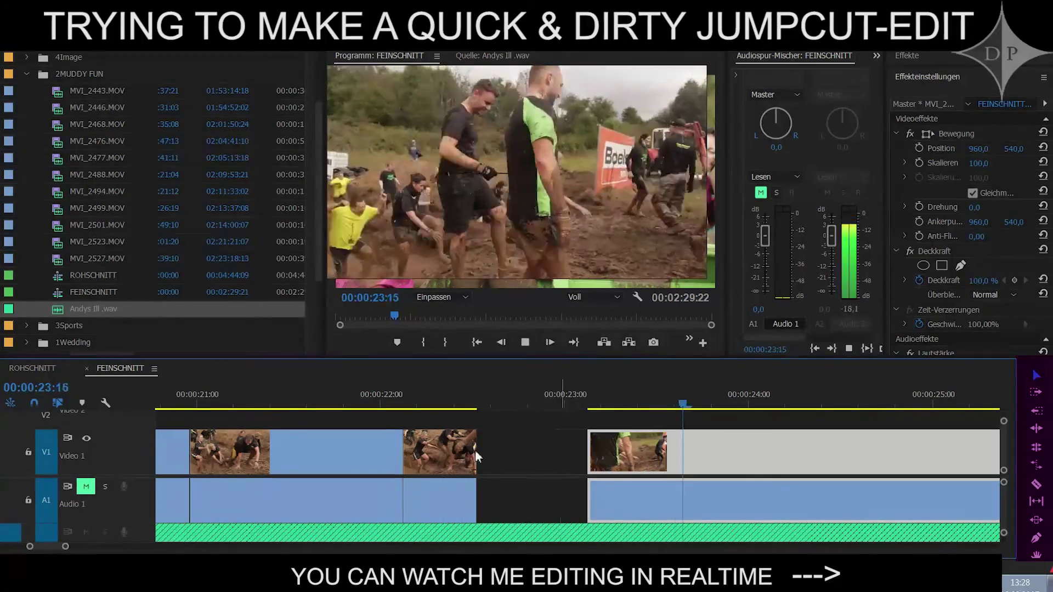
left_click_drag(476, 456, 515, 452)
Undo the bad clip move and ripple-delete the leftover gap.
key("ctrl+z")
left_click(493, 449)
key("Delete")
key("Up")
key("equal")
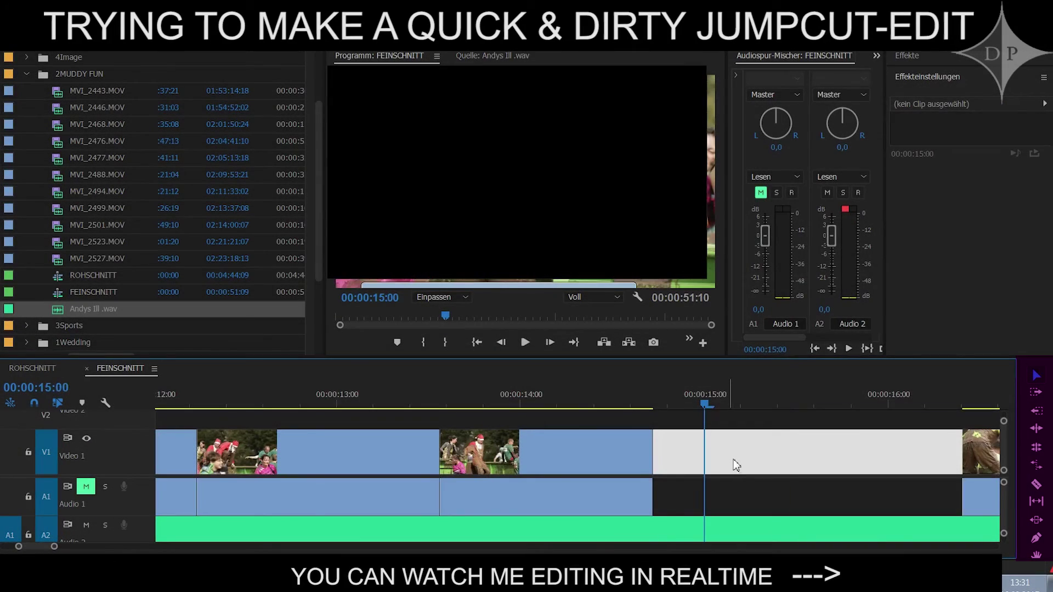
Ripple-delete the gap near 15 s and zoom out to view 0–35 s.
key("Delete")
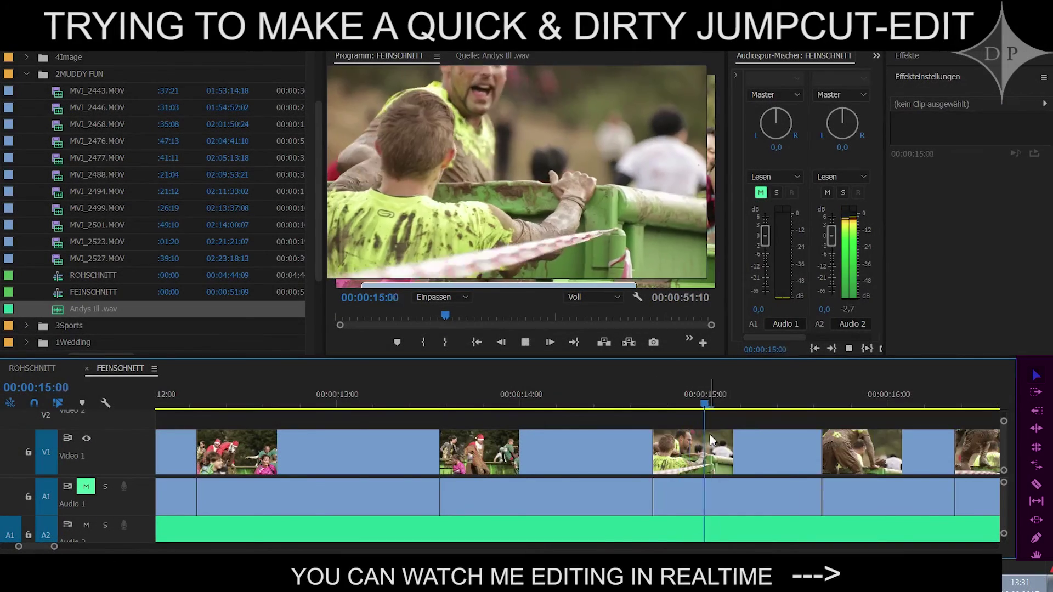
key("minus")
left_click(691, 449)
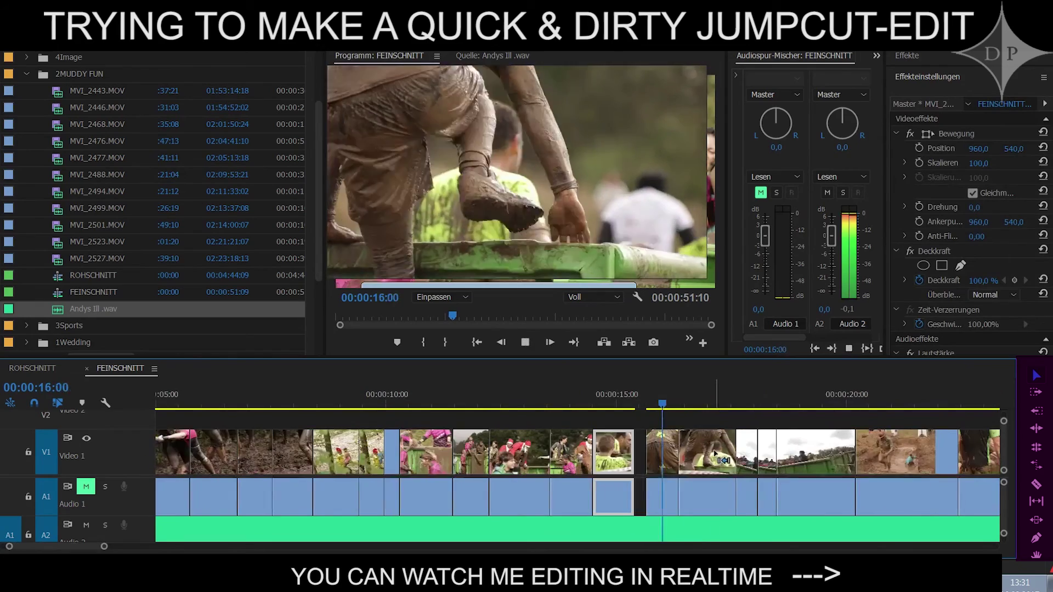
key("minus")
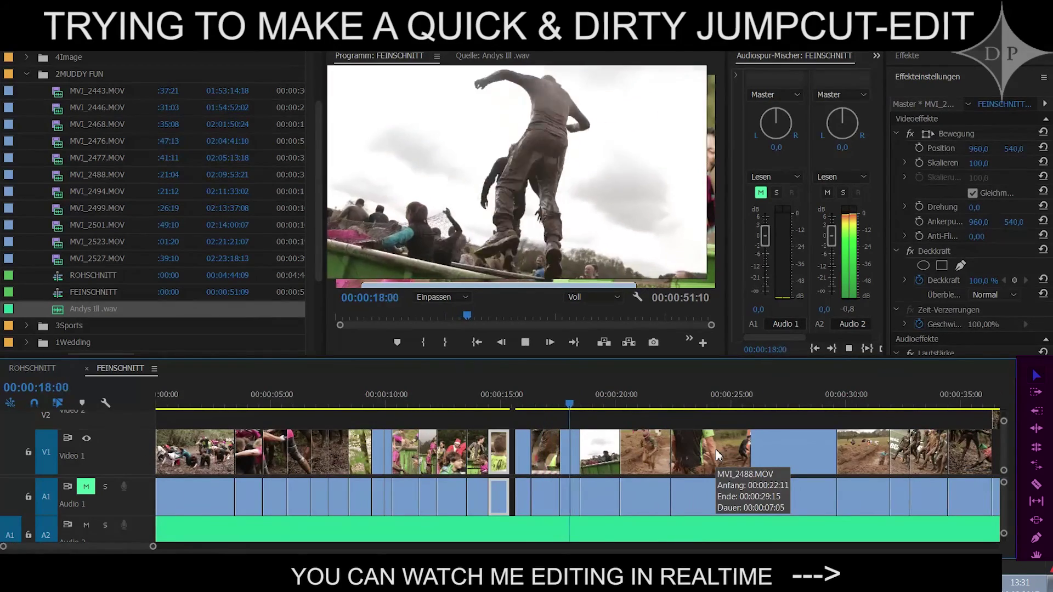